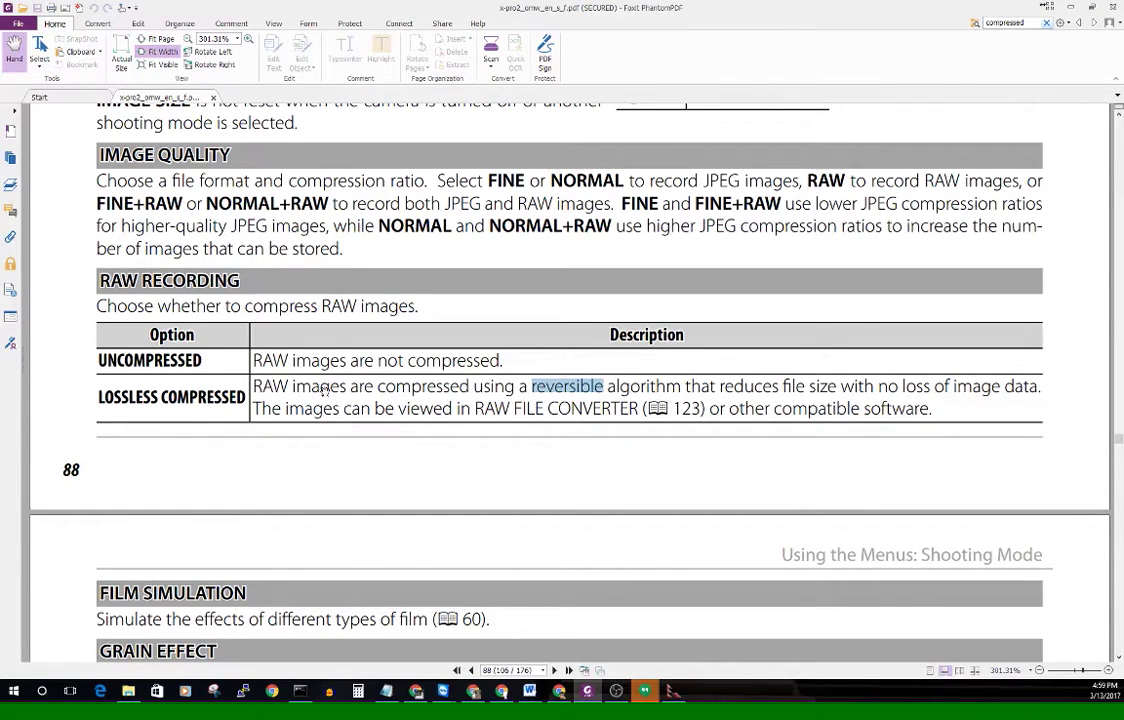
Examine the RAW Recording options on page 88 of the manual, highlighting "reversible algorithm" in the Lossless Compressed description
scroll(589, 403, "down", 1)
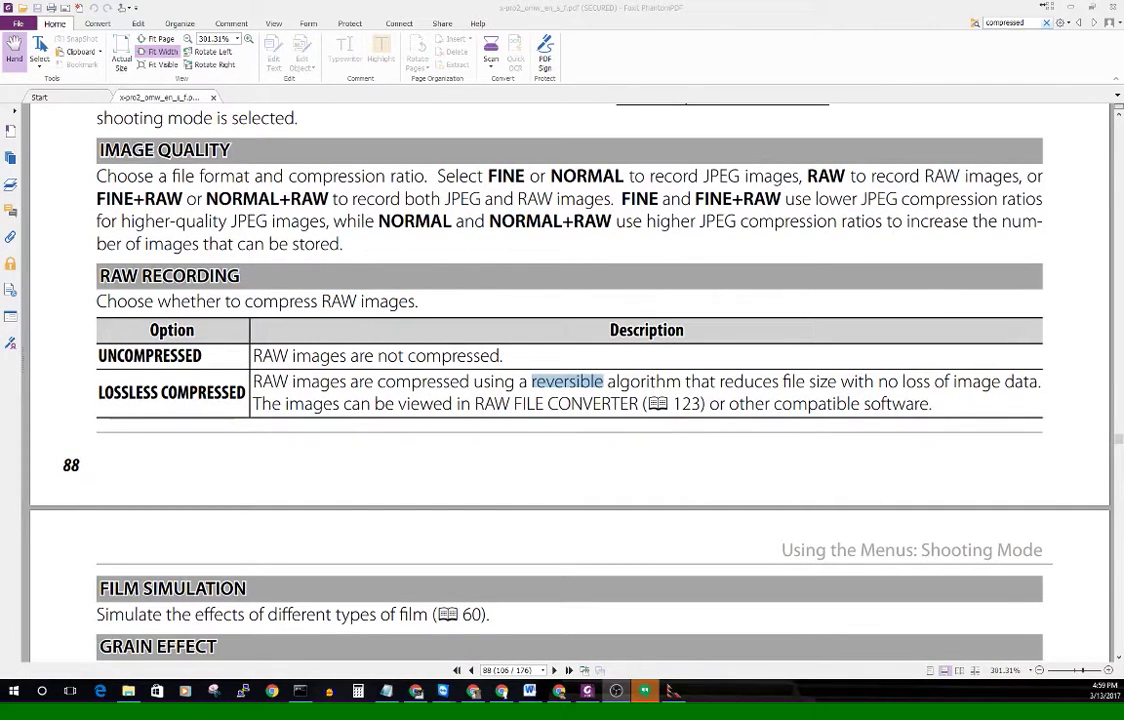
left_click_drag(90, 354, 221, 356)
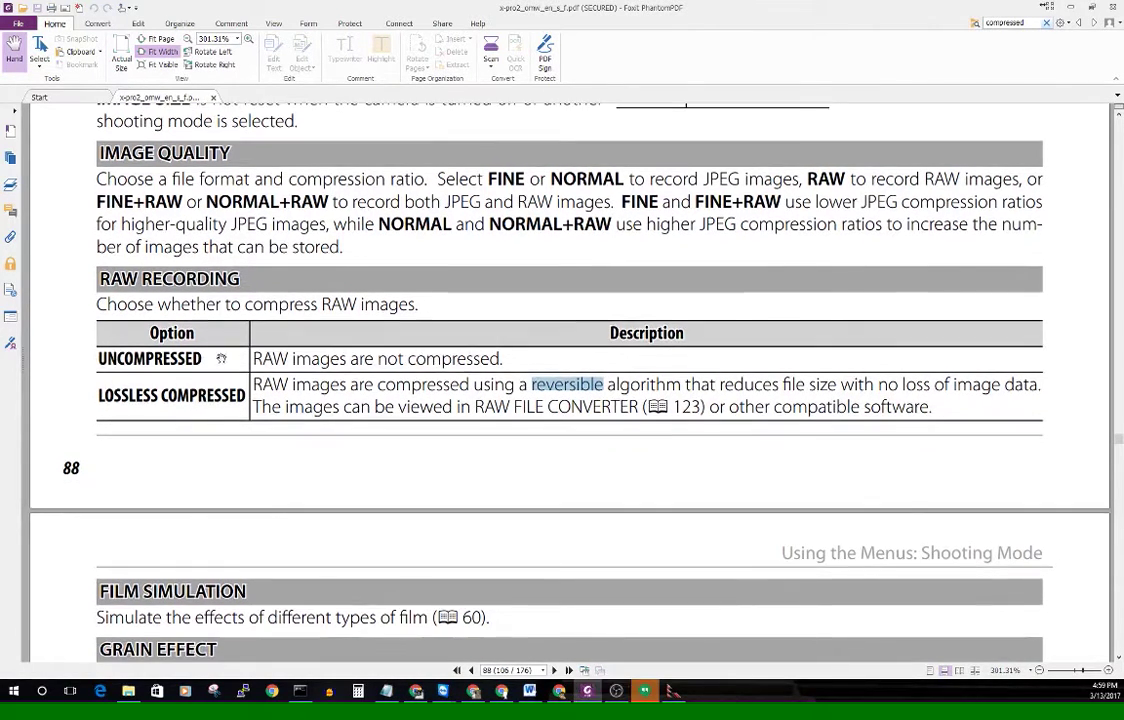
left_click_drag(98, 394, 148, 396)
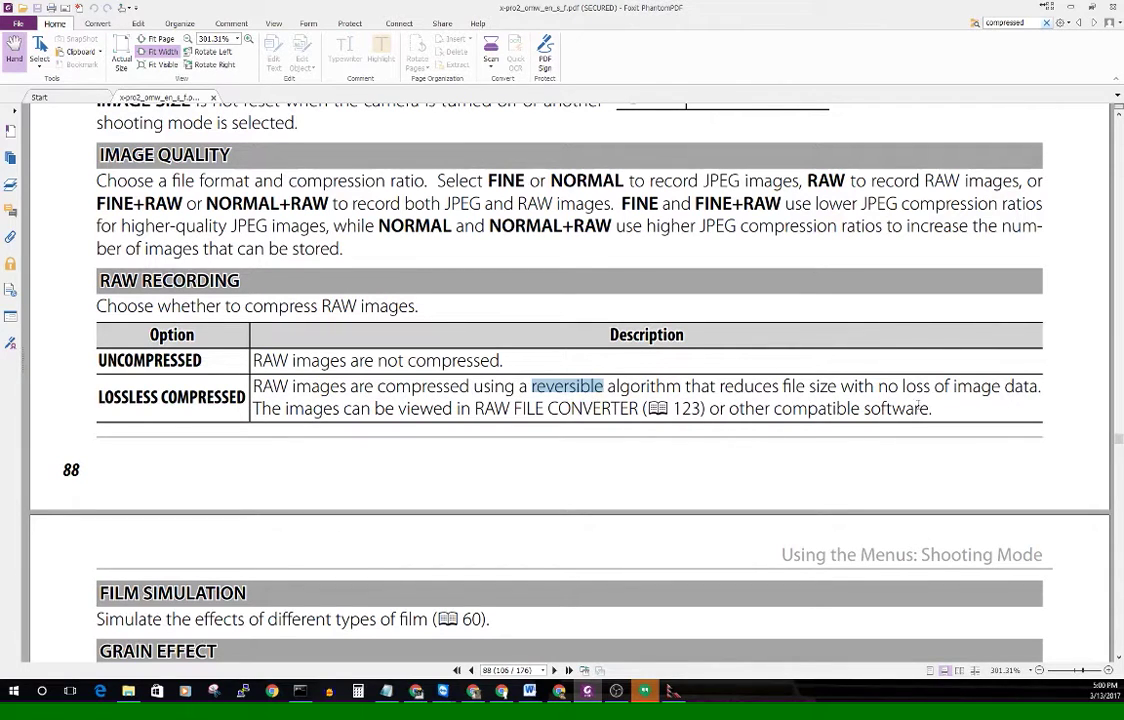
left_click(957, 409)
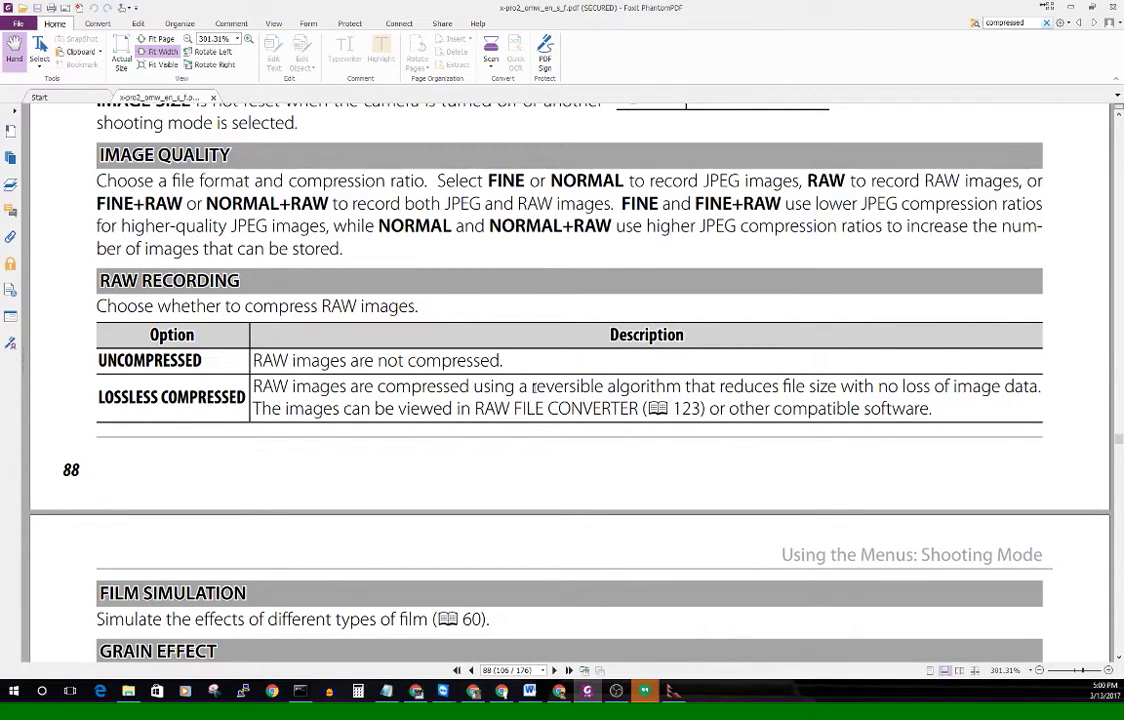
left_click_drag(534, 387, 680, 389)
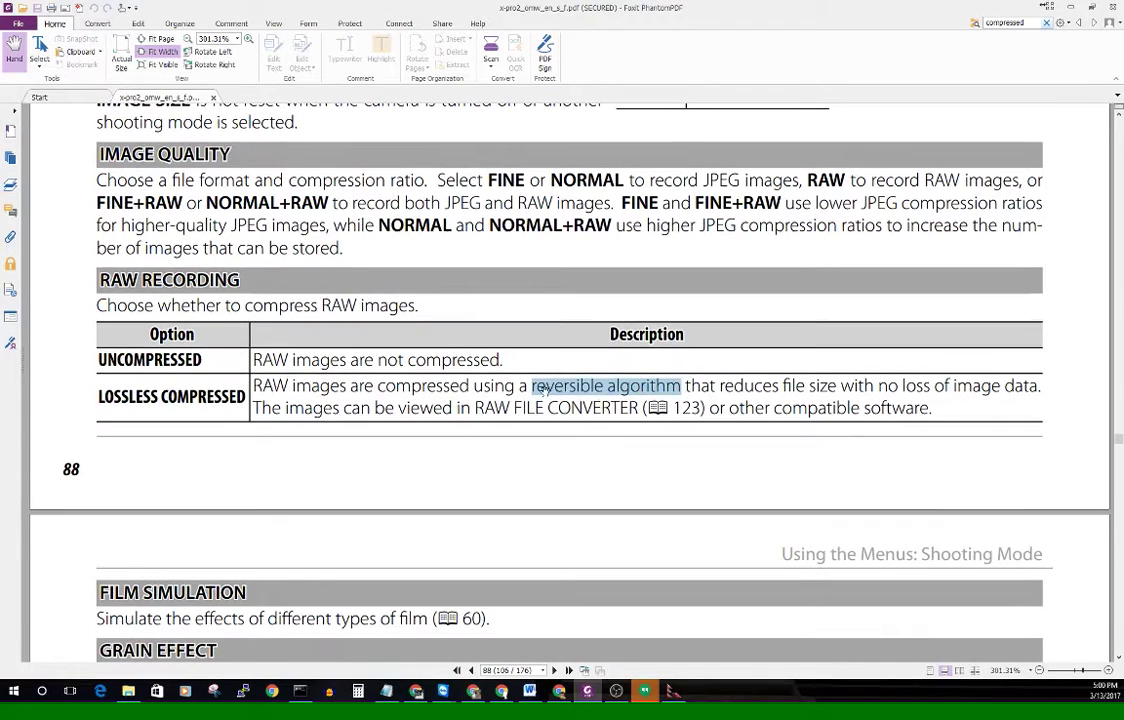
left_click(542, 393)
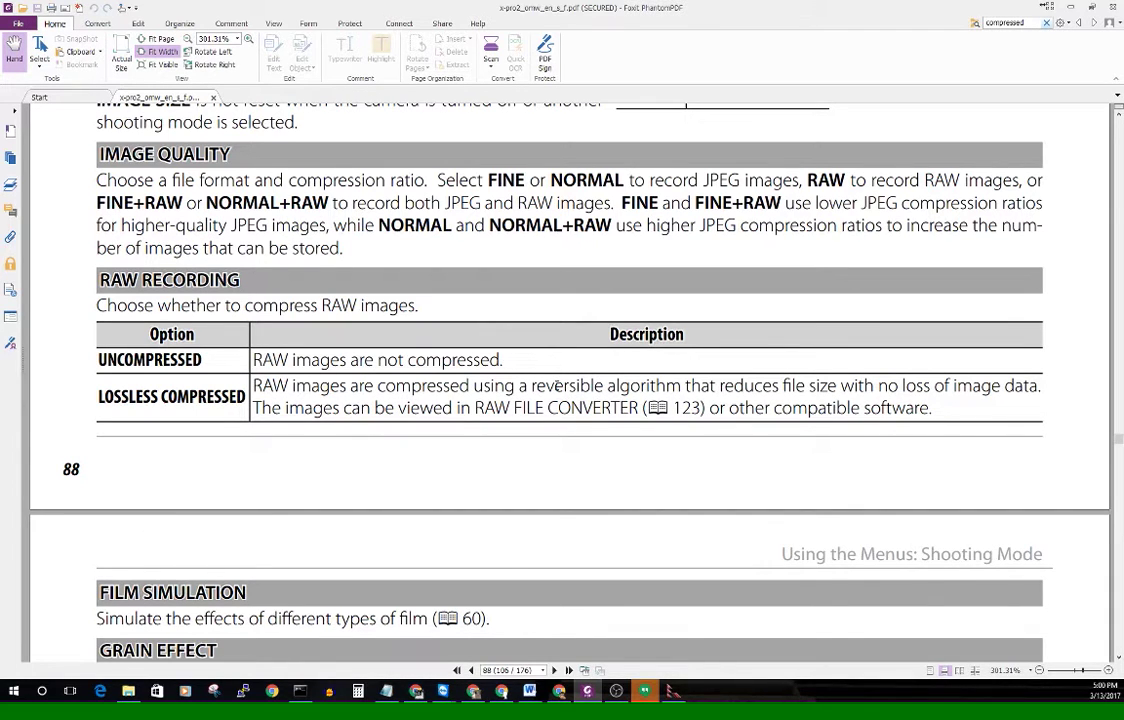
Go through the manual's further matches for "compressed", highlighting "special purpose software required" under File format in the Specifications
left_click(1094, 22)
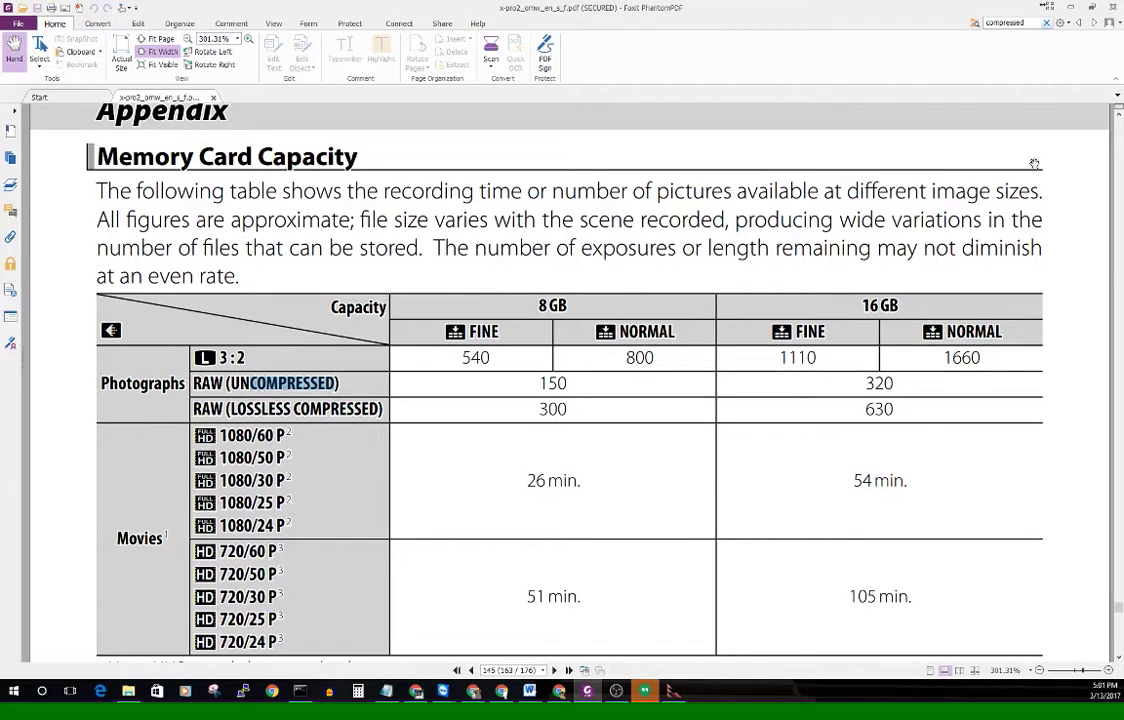
left_click(1095, 23)
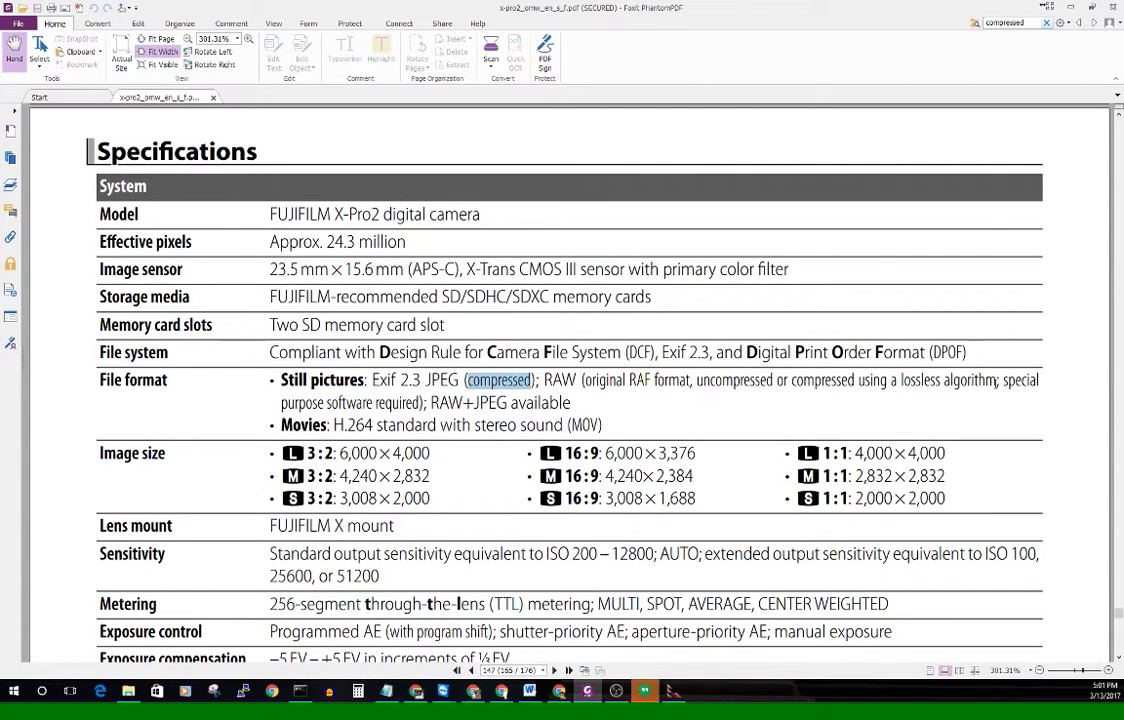
left_click_drag(1003, 381, 421, 403)
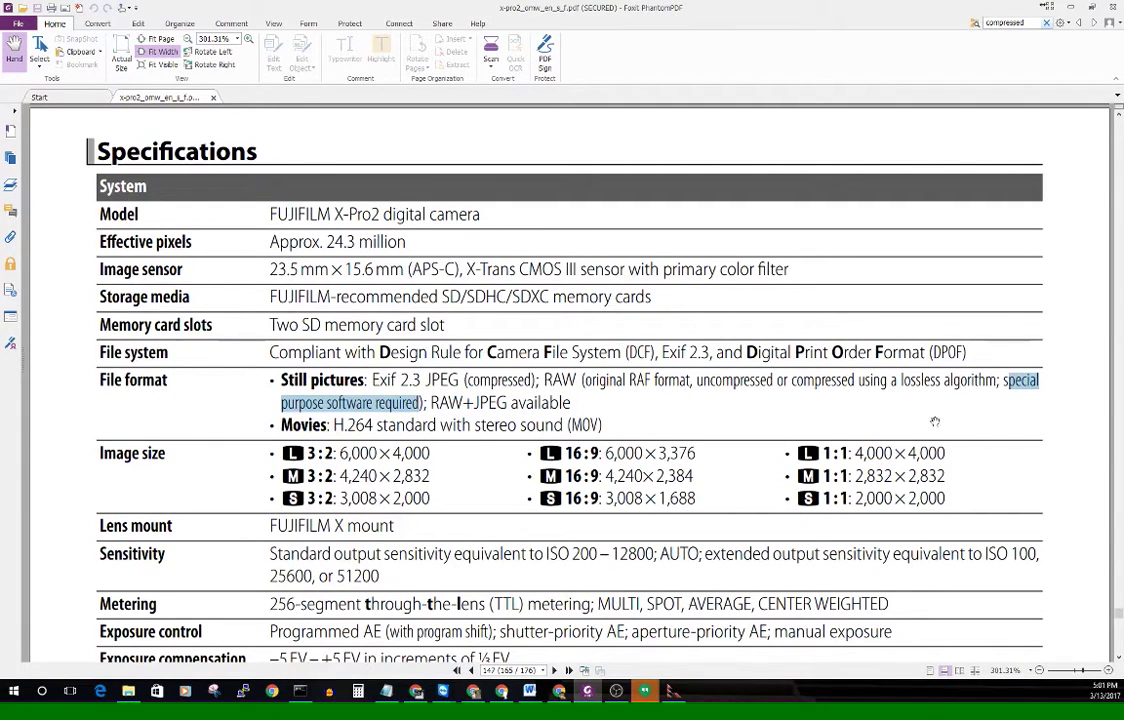
left_click(742, 412)
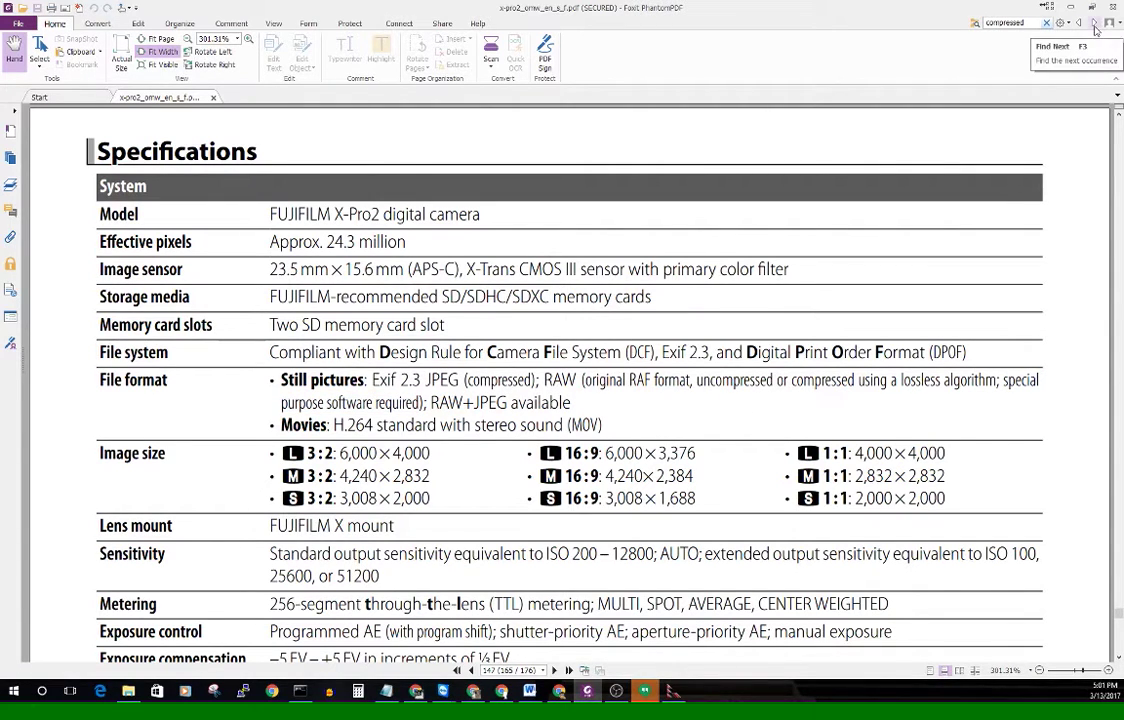
left_click(1095, 30)
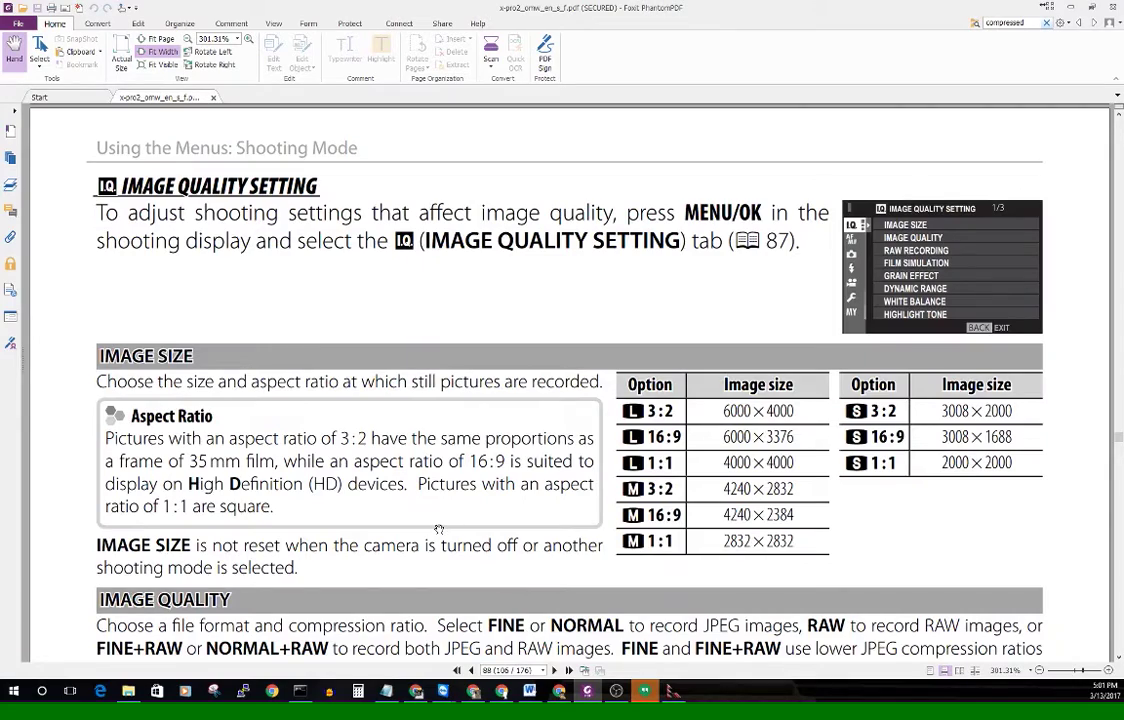
scroll(438, 529, "up", 15)
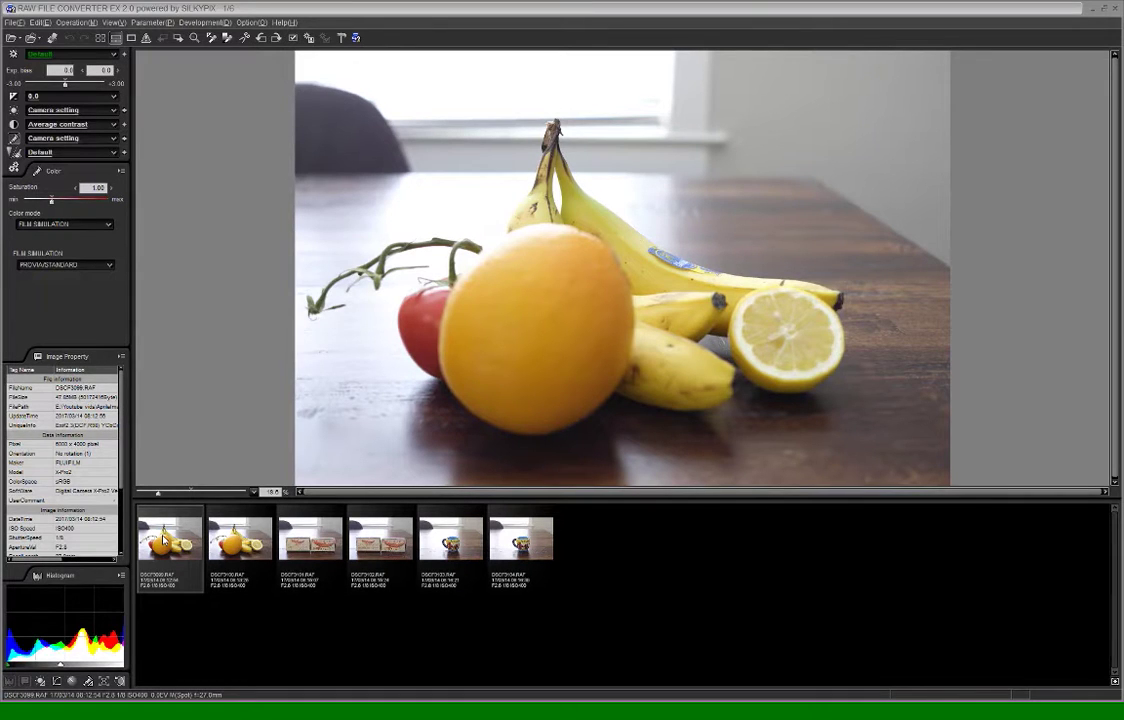
In RAW File Converter EX, alternate between the fruit photos DSCF3099.RAF and DSCF3100.RAF to compare them at full view
left_click(242, 542)
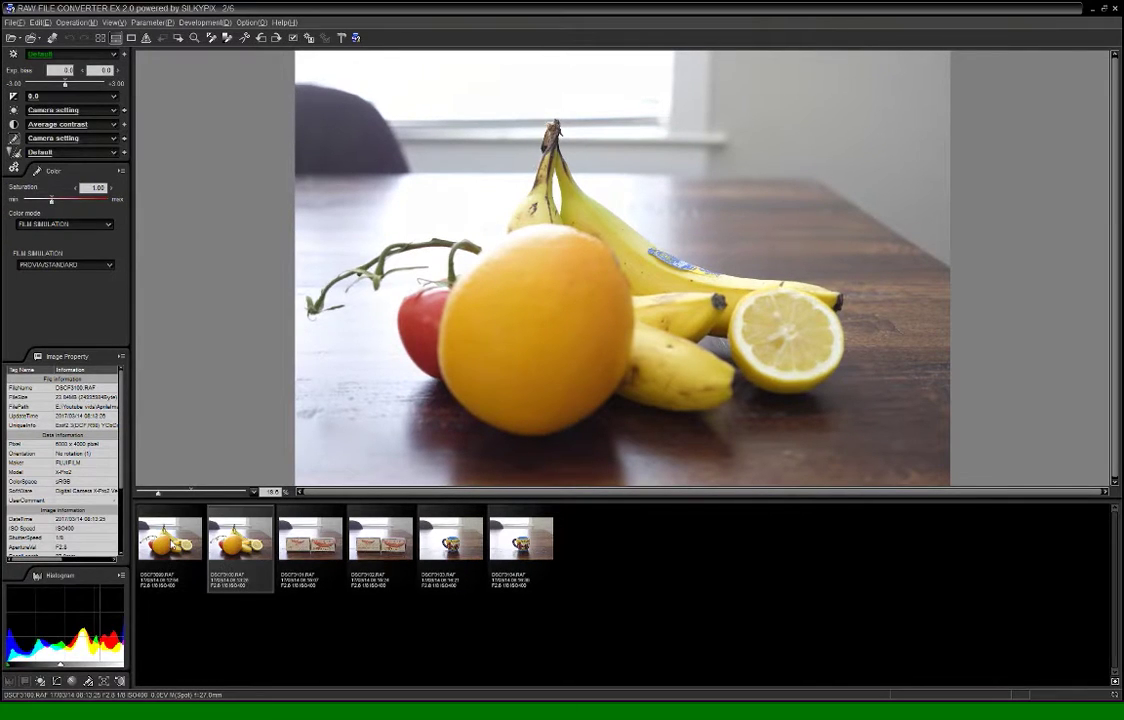
left_click(245, 546)
left_click(178, 546)
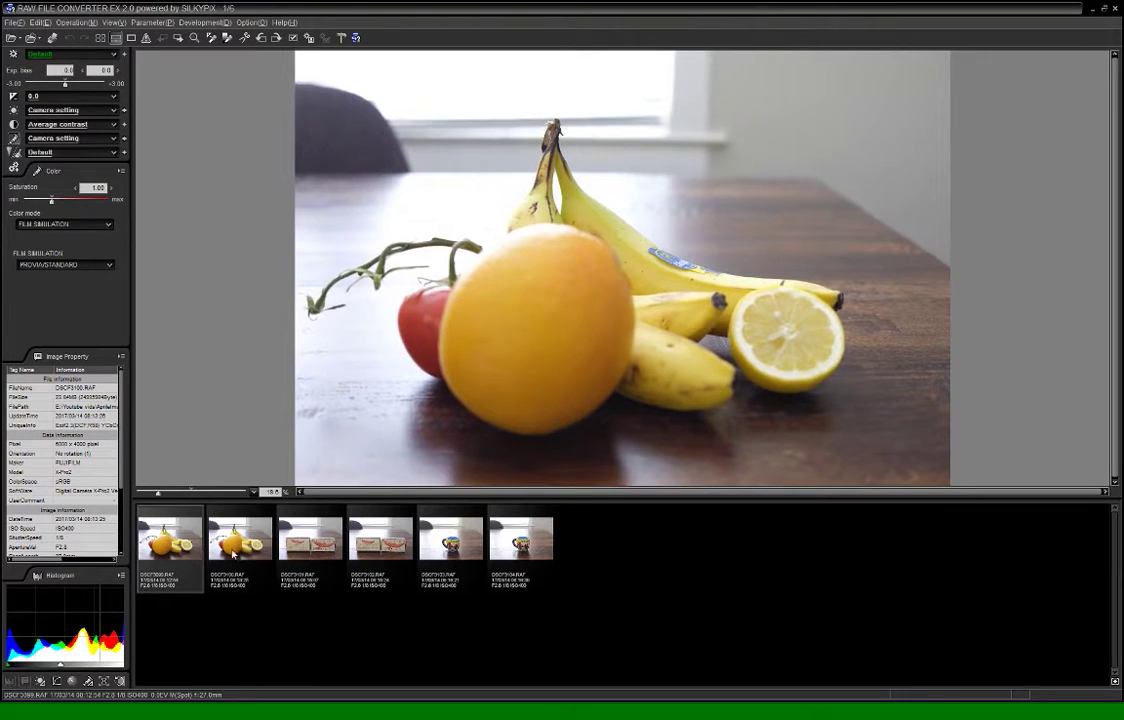
key("Right")
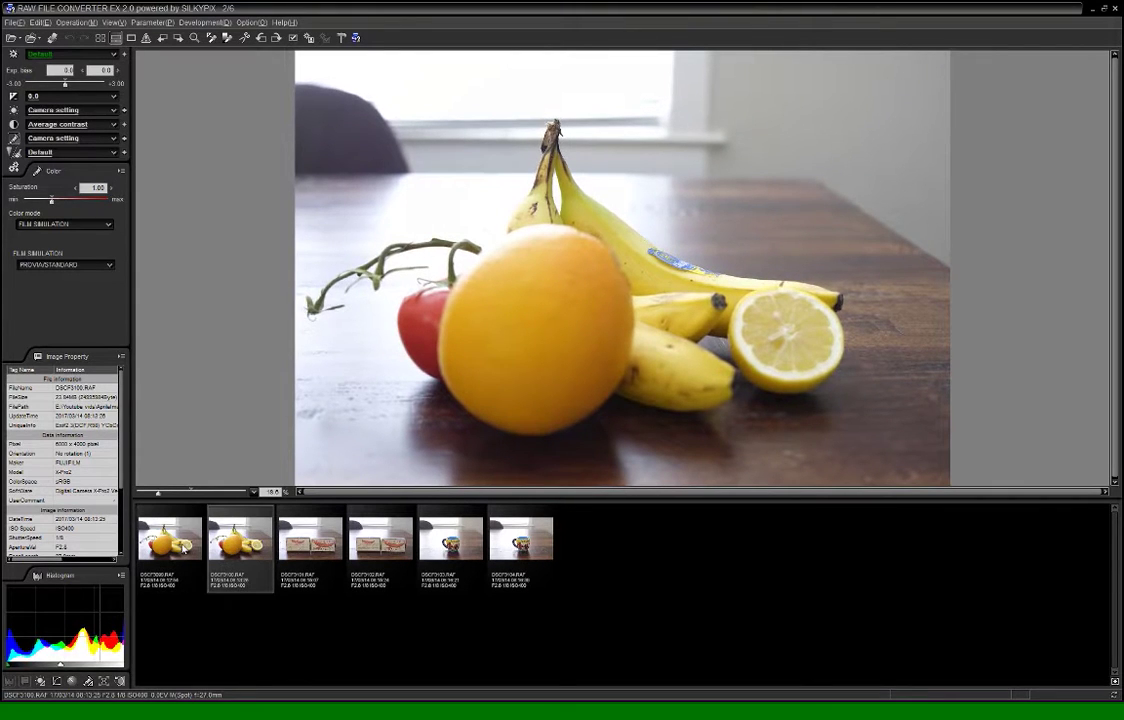
left_click(184, 548)
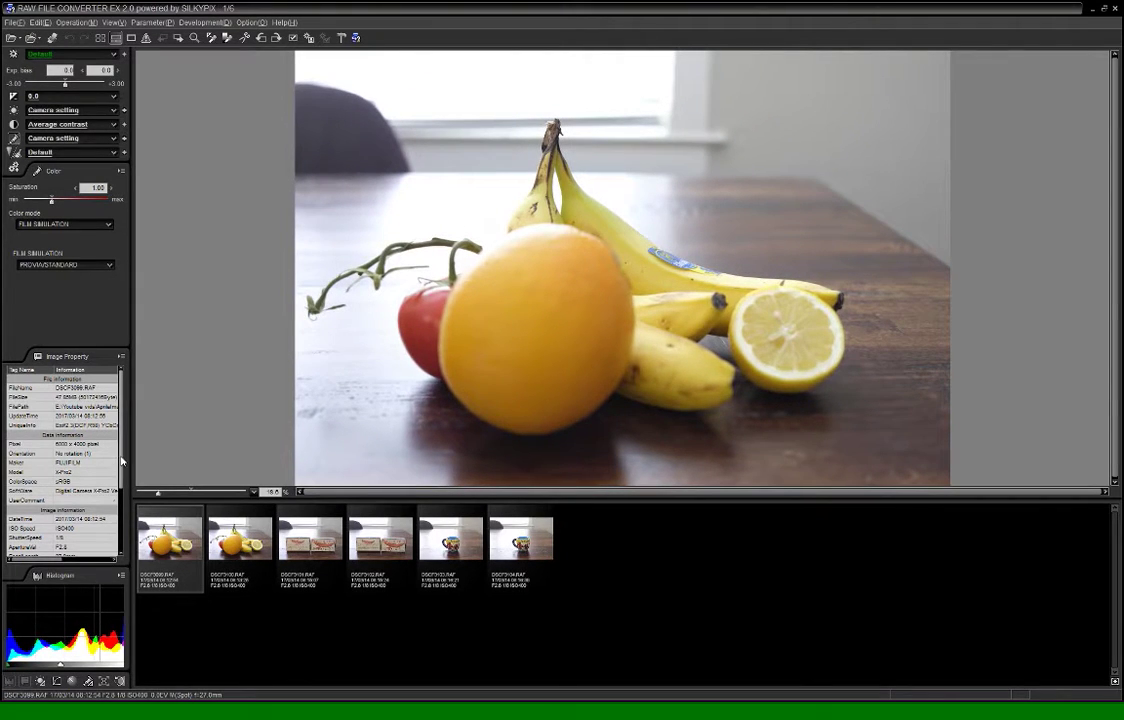
Review the image properties of DSCF3099.RAF from the file information down to the white balance and film simulation
mouse_move(122, 461)
left_mouse_down()
mouse_move(124, 519)
mouse_move(119, 462)
left_mouse_up()
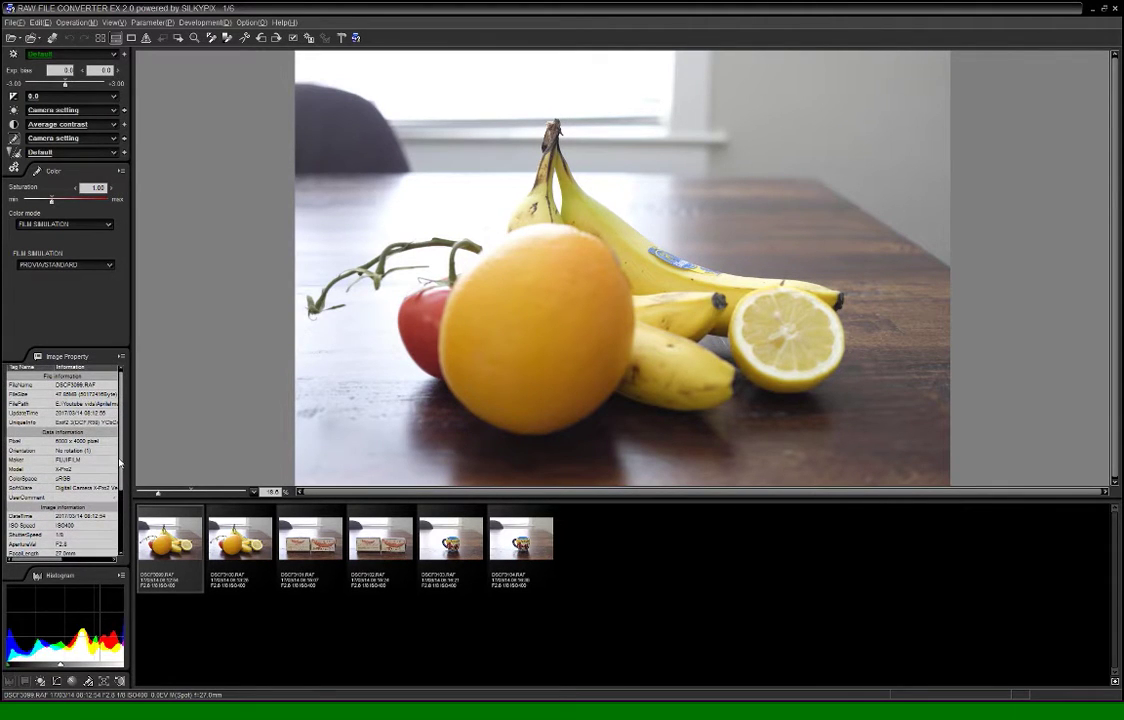
scroll(119, 462, "down", 2)
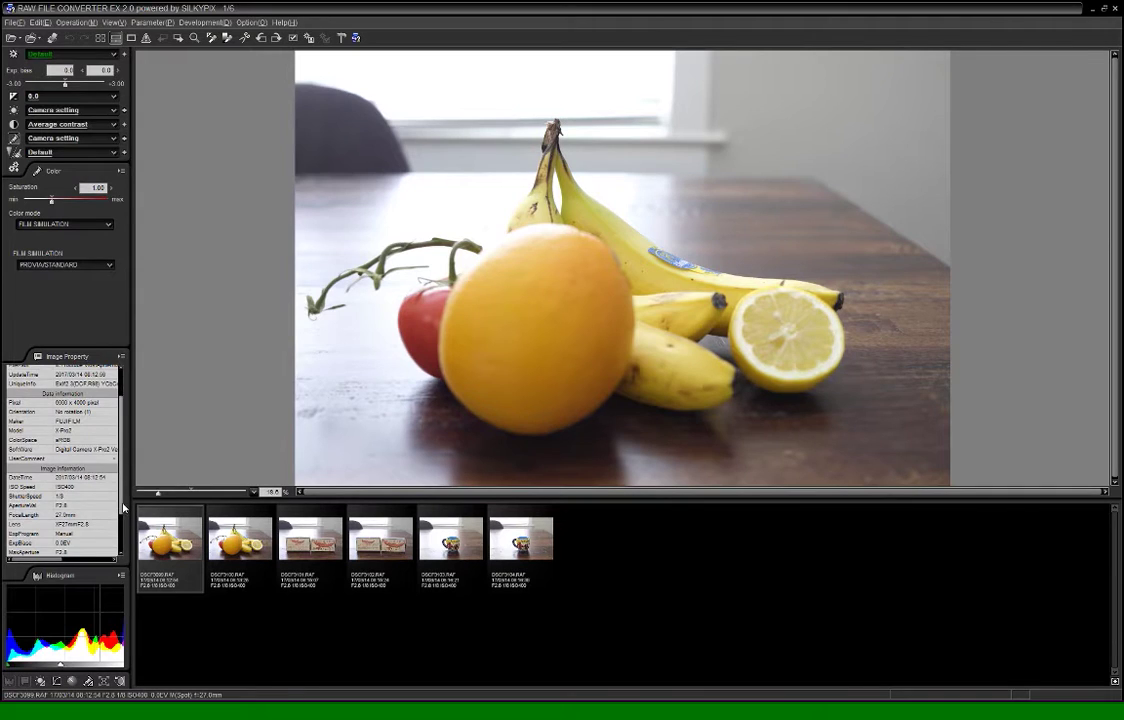
left_click_drag(124, 508, 125, 547)
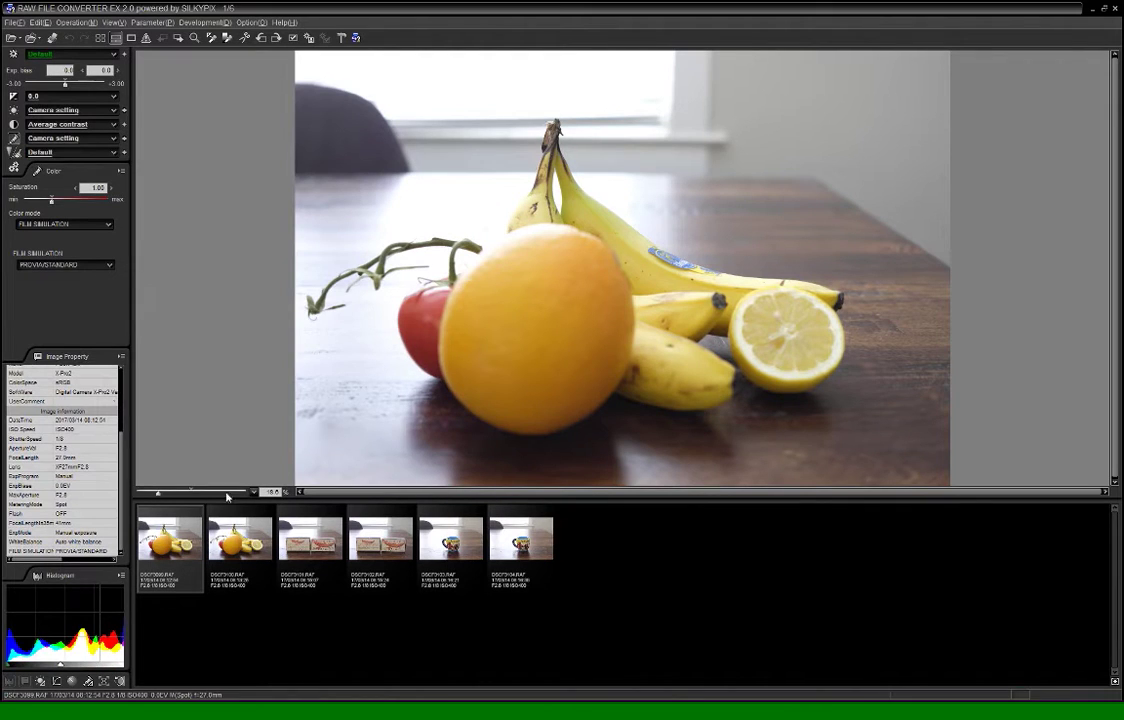
Switch to File Explorer, shorten the compression folder window and select DSCF3099.RAF to check its file size, then return to RAW File Converter EX
left_click_drag(2, 155, 604, 130)
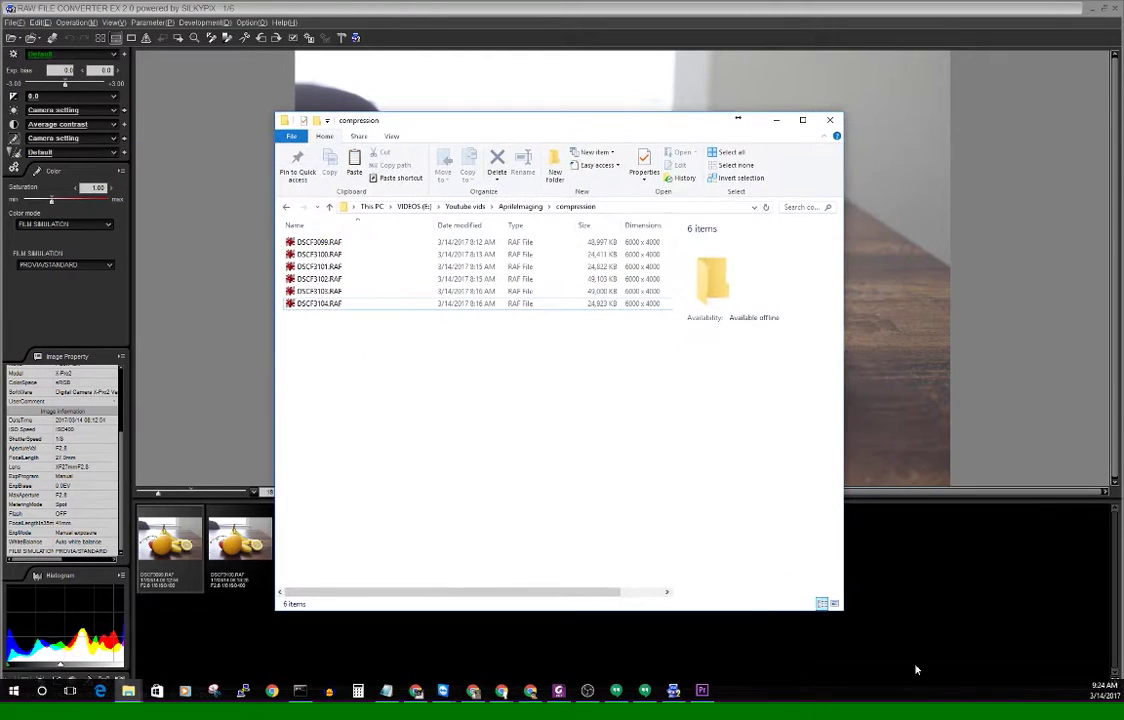
left_click_drag(845, 610, 893, 347)
left_click(348, 244)
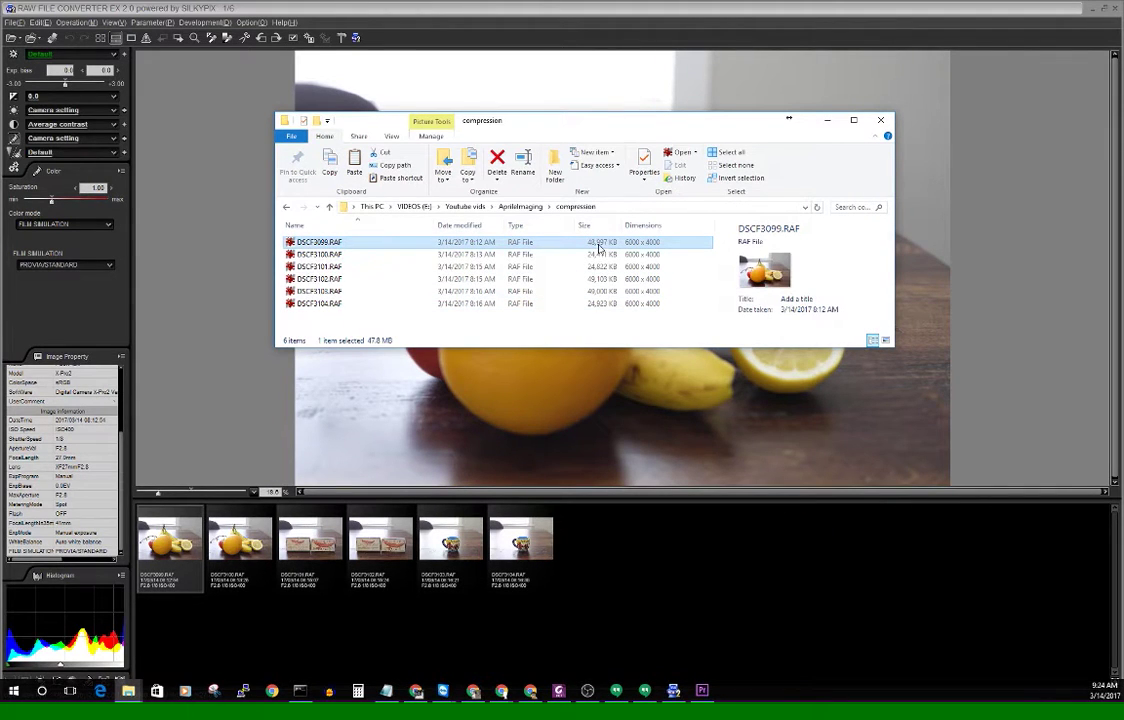
left_click(612, 92)
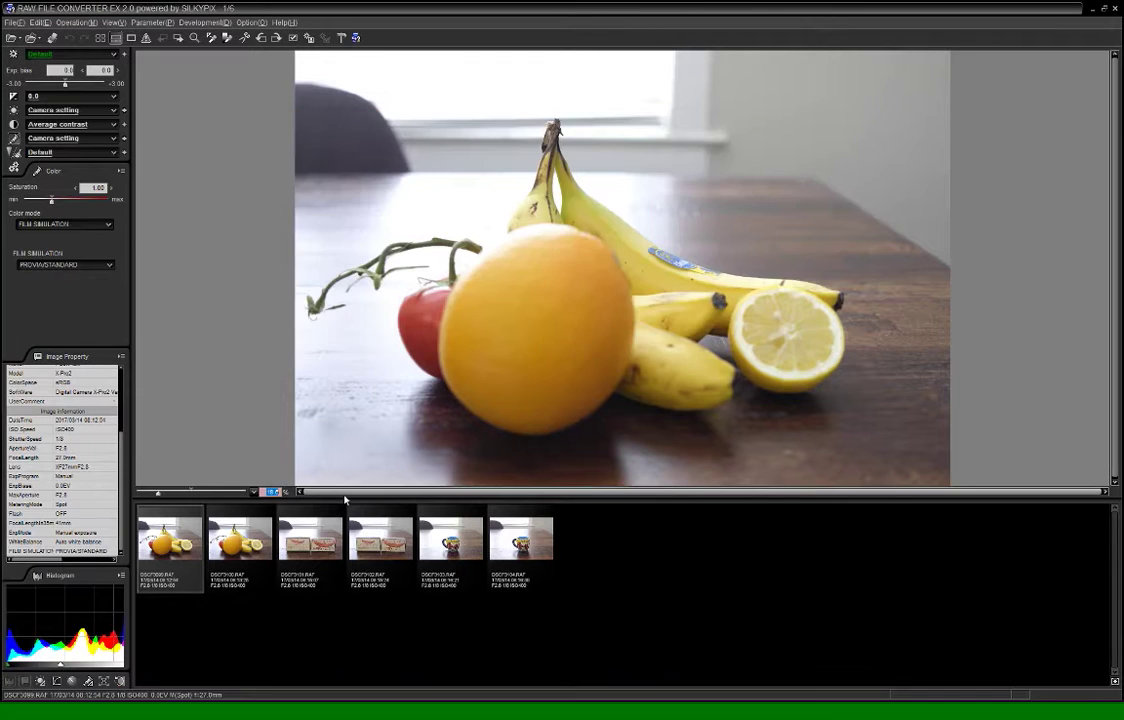
Inspect the banana sticker in DSCF3099.RAF at 100% zoom, then return to the whole-image view
double_click(680, 262)
left_click_drag(680, 262, 602, 254)
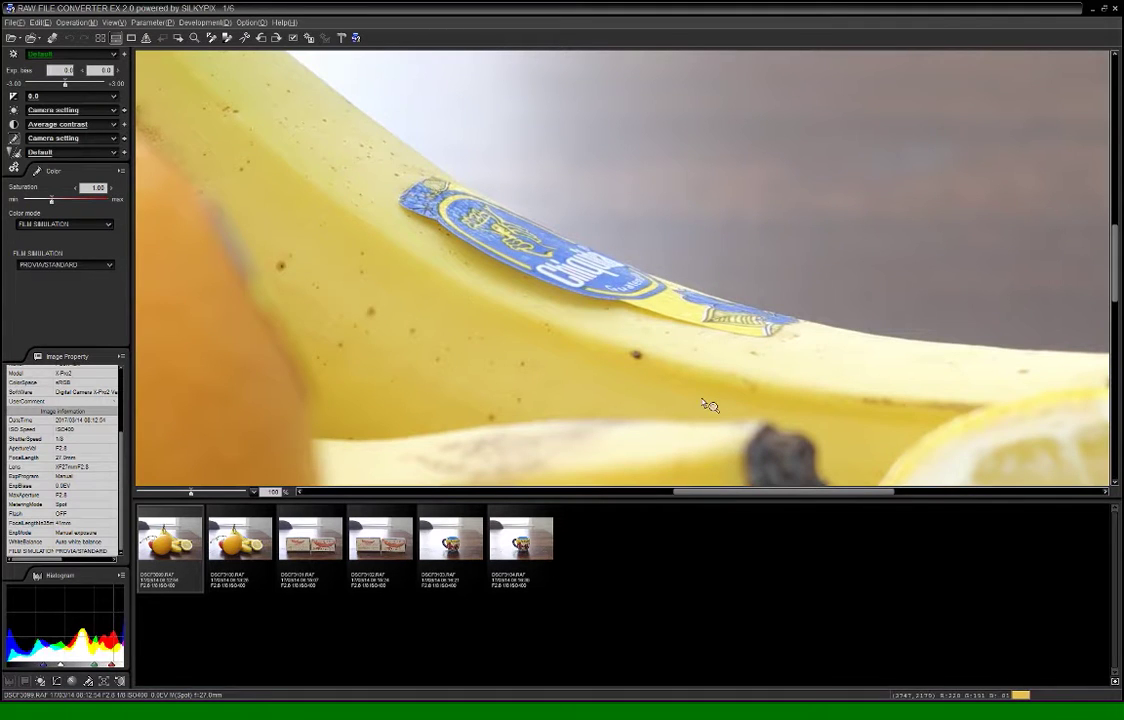
left_click_drag(421, 250, 502, 233)
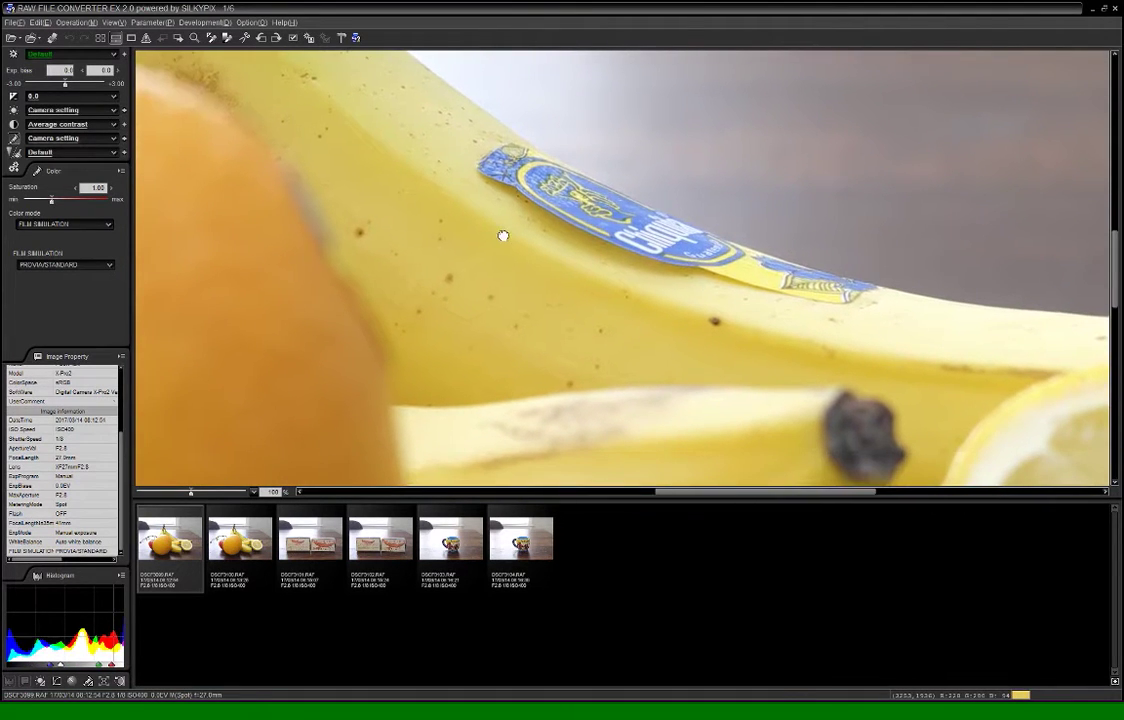
left_click(513, 243)
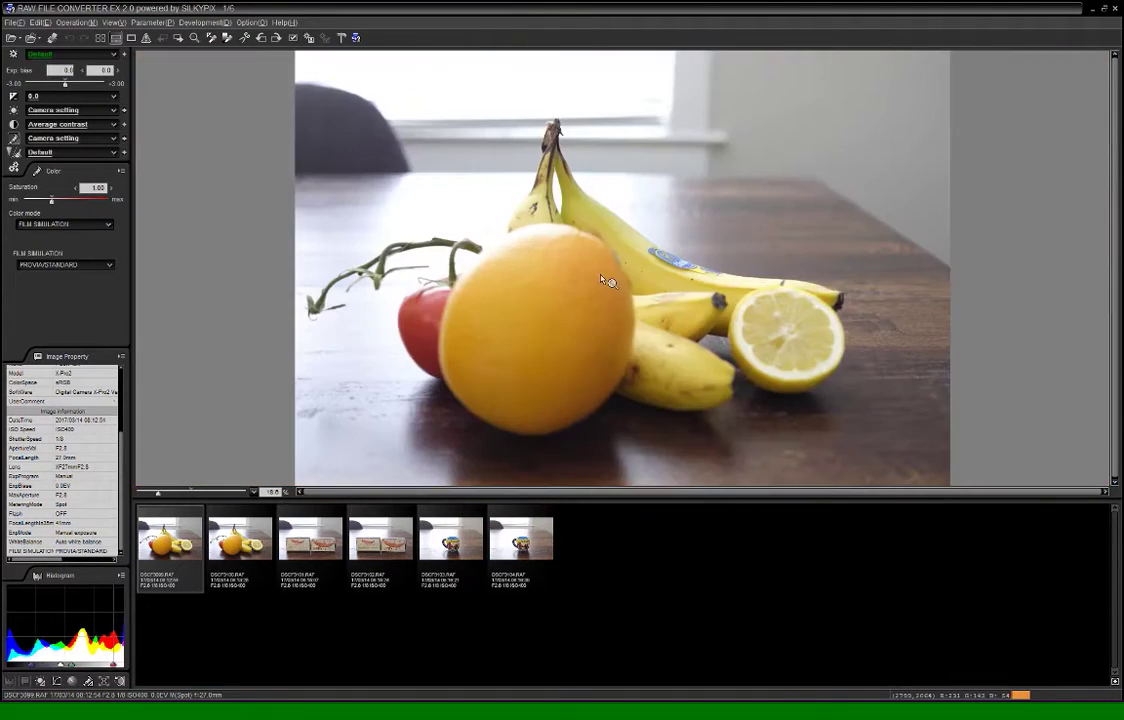
left_click_drag(597, 266, 509, 268)
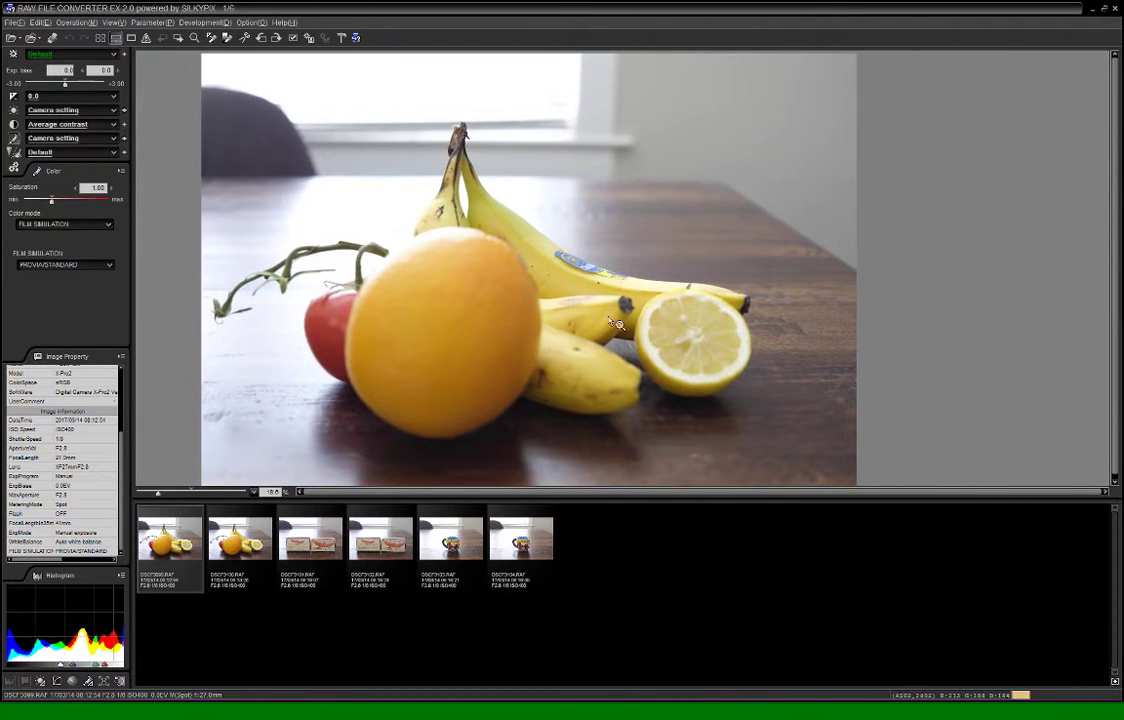
Examine the banana stems in DSCF3099.RAF at 100% zoom and follow the banana down to its sticker
left_click(424, 231)
left_click_drag(740, 299, 552, 462)
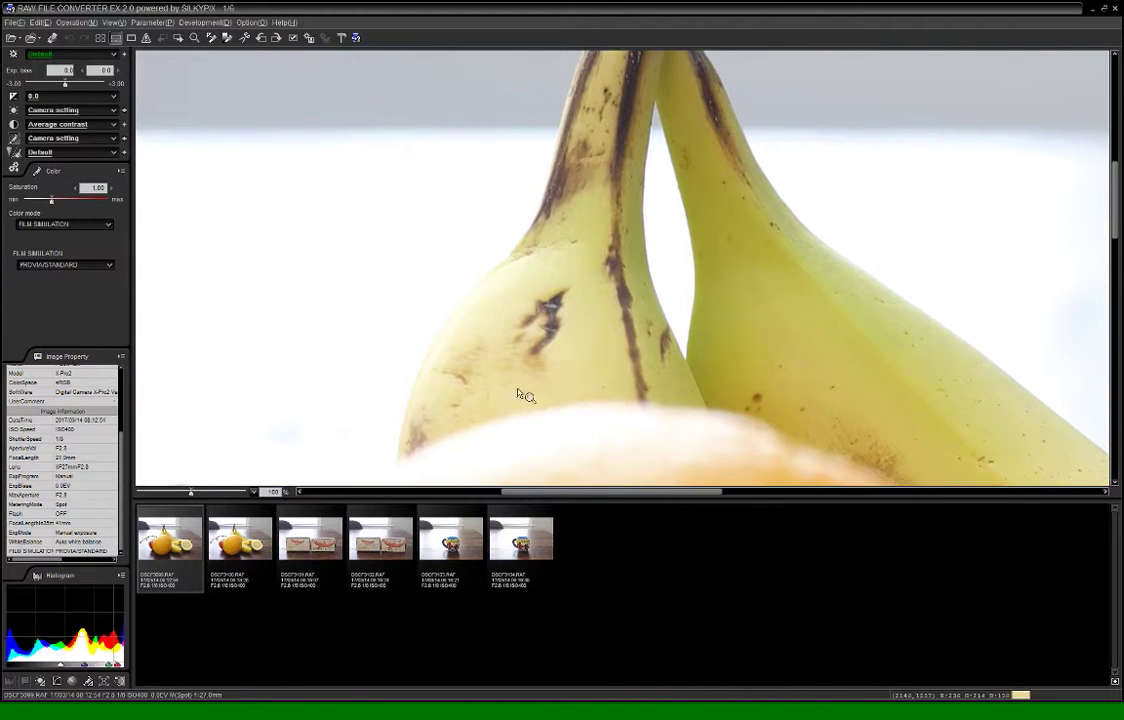
left_click_drag(557, 303, 467, 438)
left_click_drag(557, 110, 502, 268)
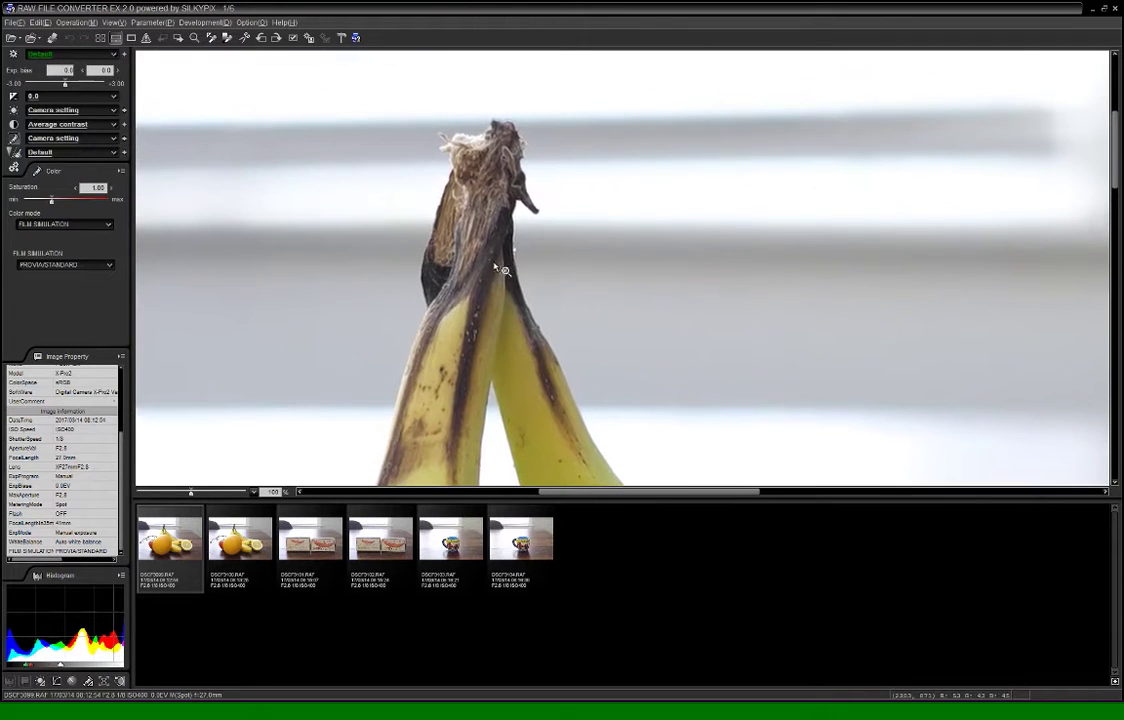
left_click_drag(513, 387, 390, 219)
left_click_drag(447, 339, 319, 143)
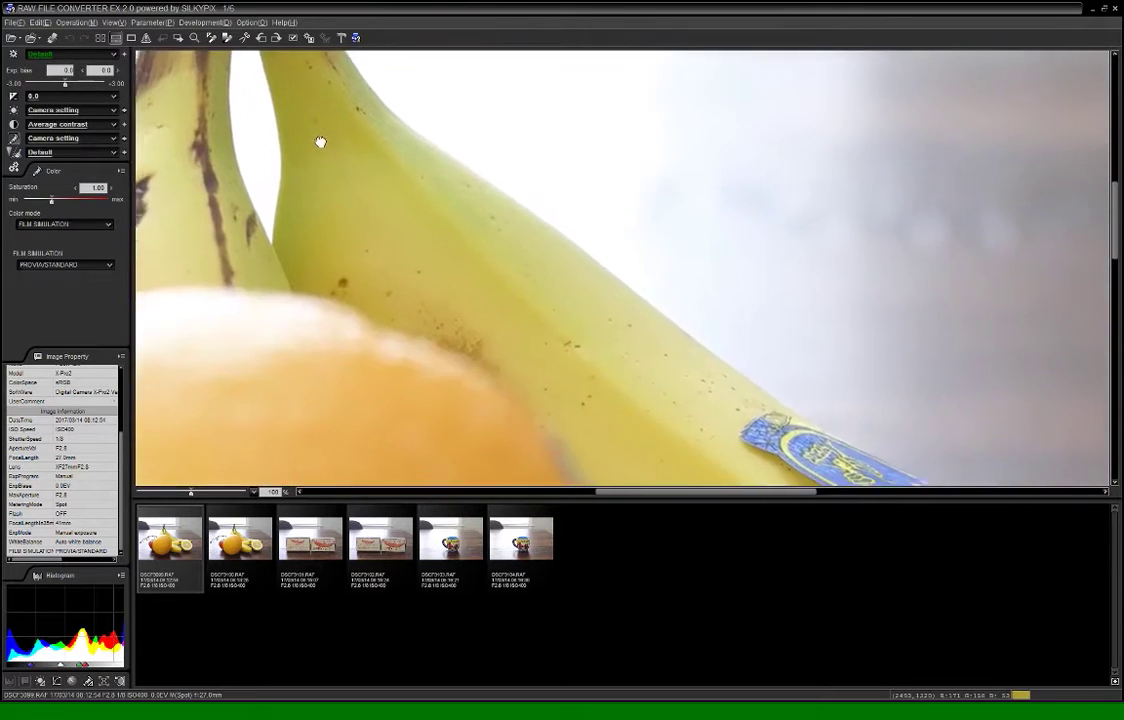
left_click_drag(454, 263, 364, 168)
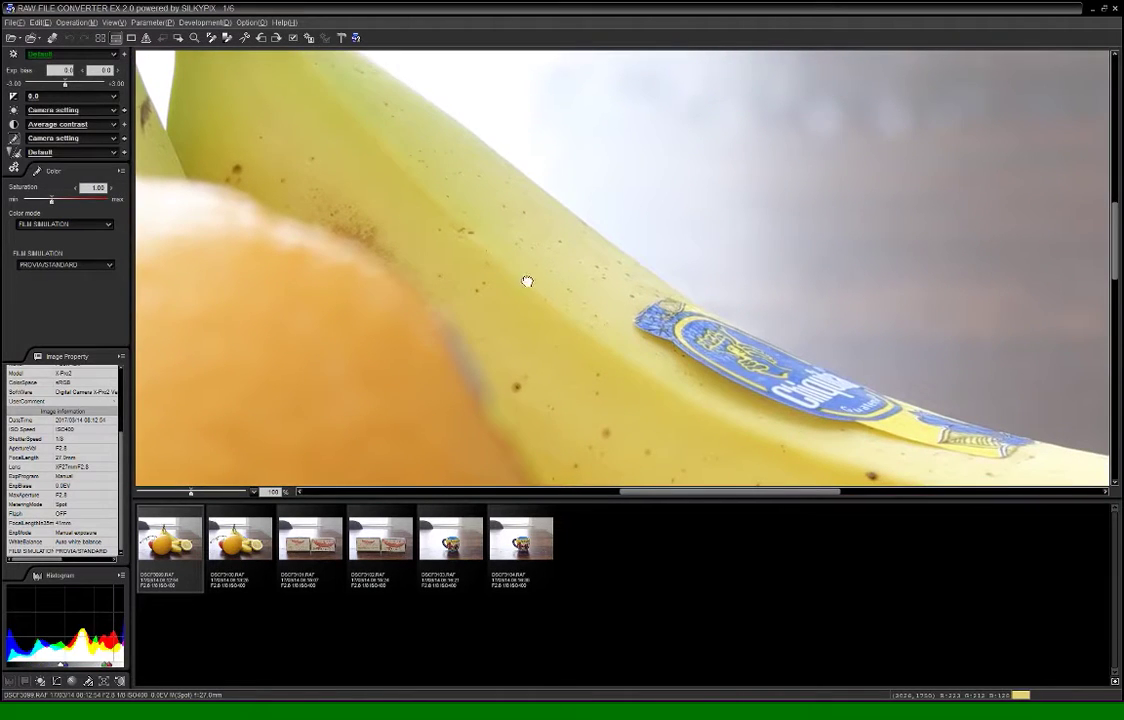
left_click_drag(527, 283, 362, 181)
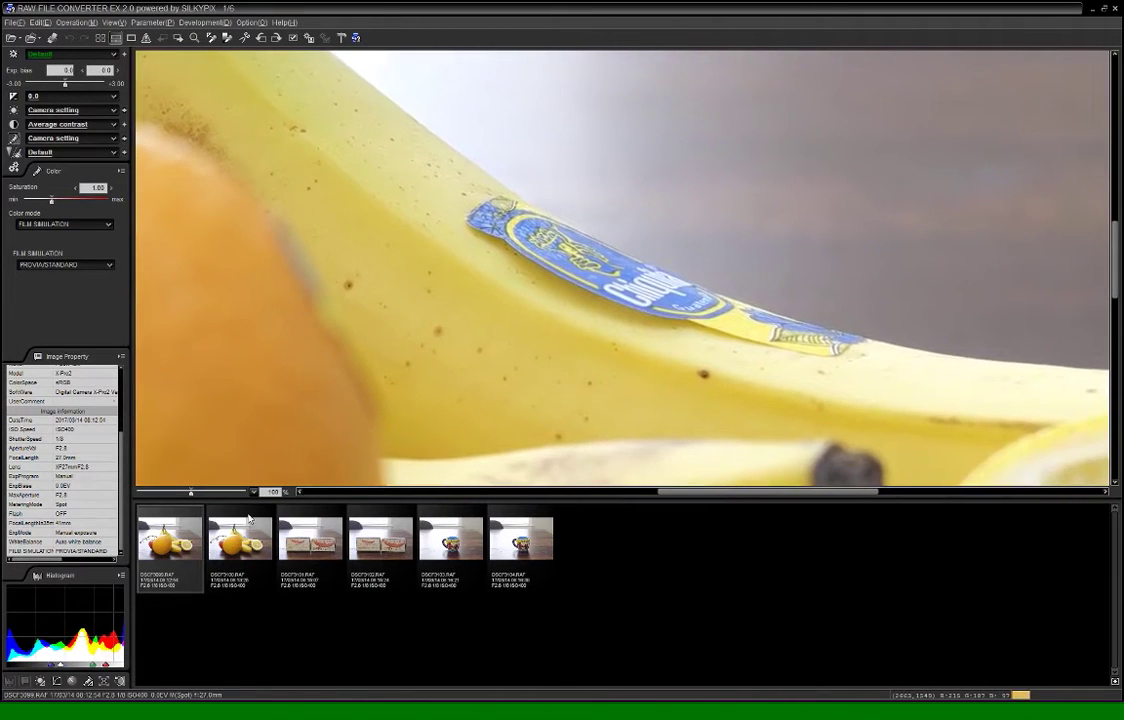
Compare the banana sticker in DSCF3099.RAF and DSCF3100.RAF at 200% zoom, then inspect it in DSCF3100.RAF at 100%
left_click_drag(263, 492, 313, 496)
key("Return")
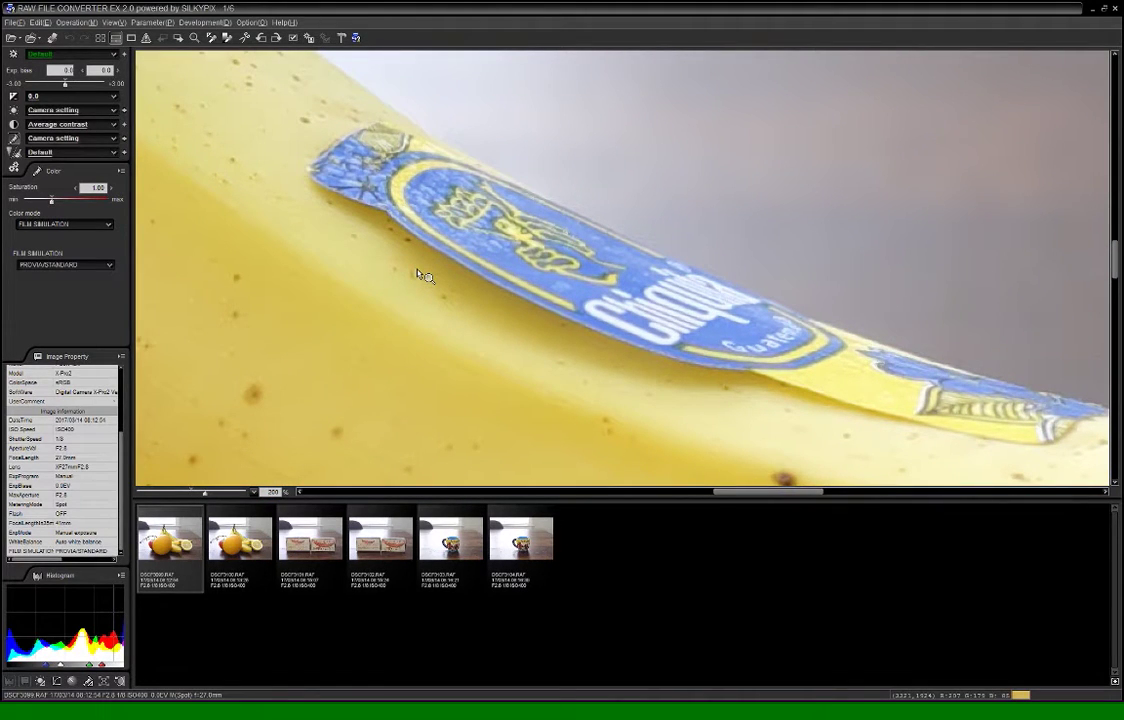
left_click(240, 553)
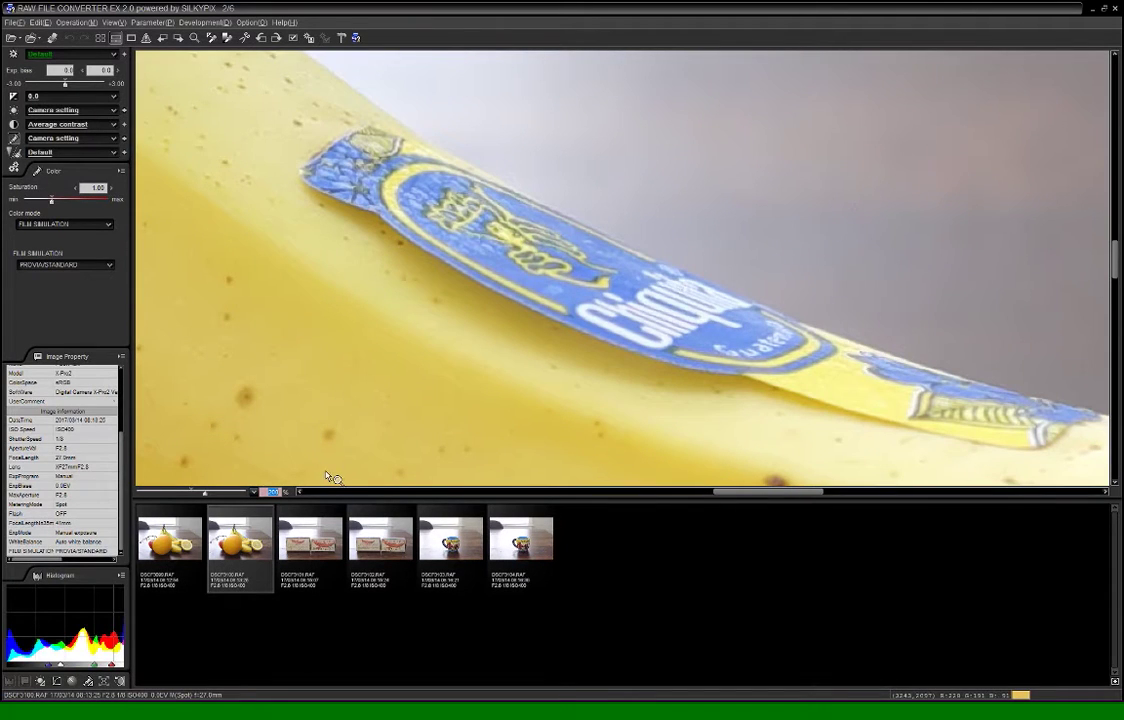
key("Return")
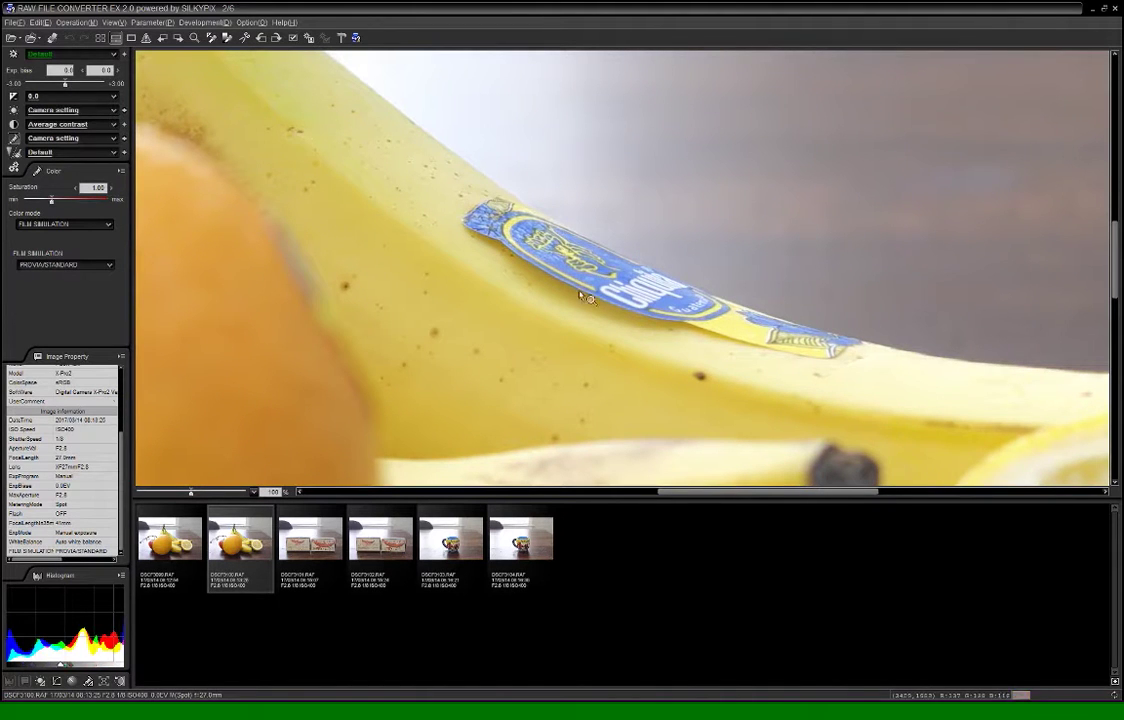
left_click_drag(534, 314, 461, 284)
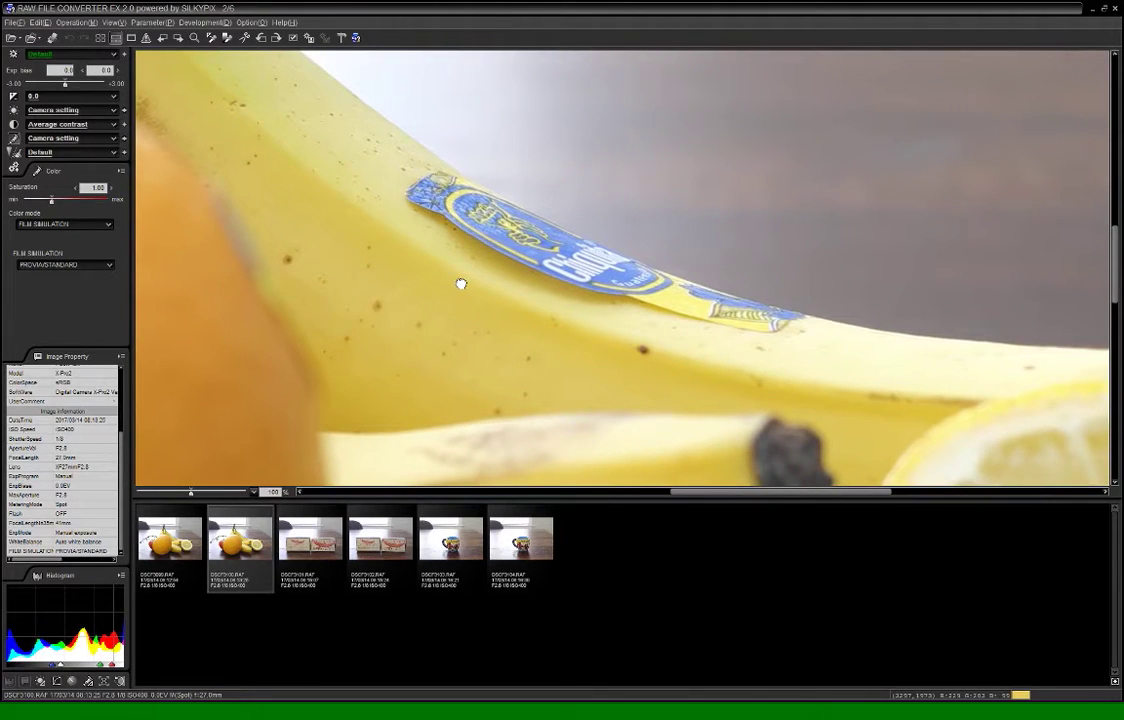
Reframe the banana sticker at 100% zoom and compare it between DSCF3099.RAF and DSCF3100.RAF
mouse_move(461, 284)
left_mouse_down()
mouse_move(439, 299)
mouse_move(467, 297)
left_mouse_up()
left_click_drag(464, 295, 472, 297)
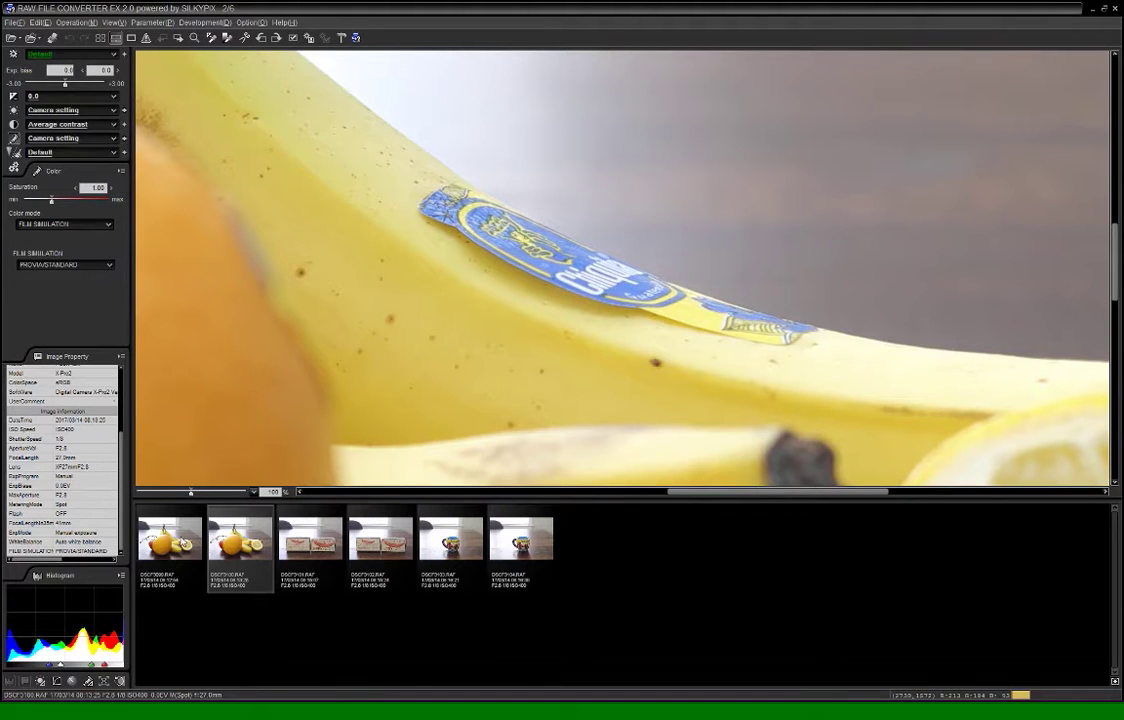
left_click(185, 544)
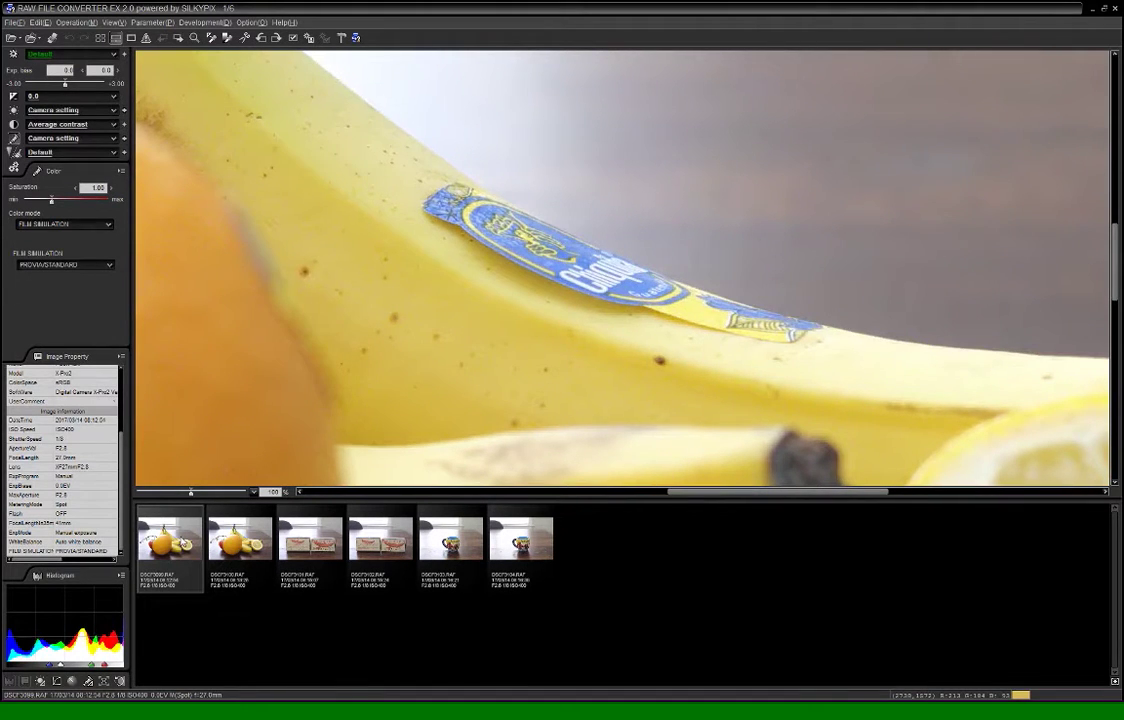
left_click(233, 548)
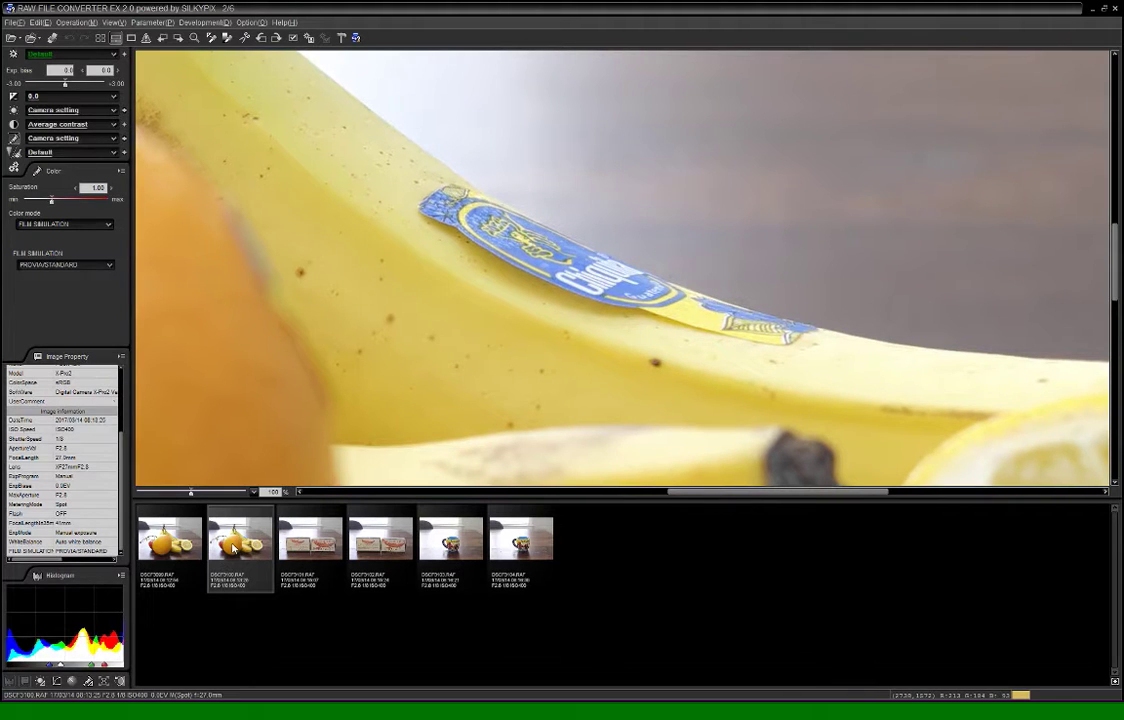
left_click(171, 556)
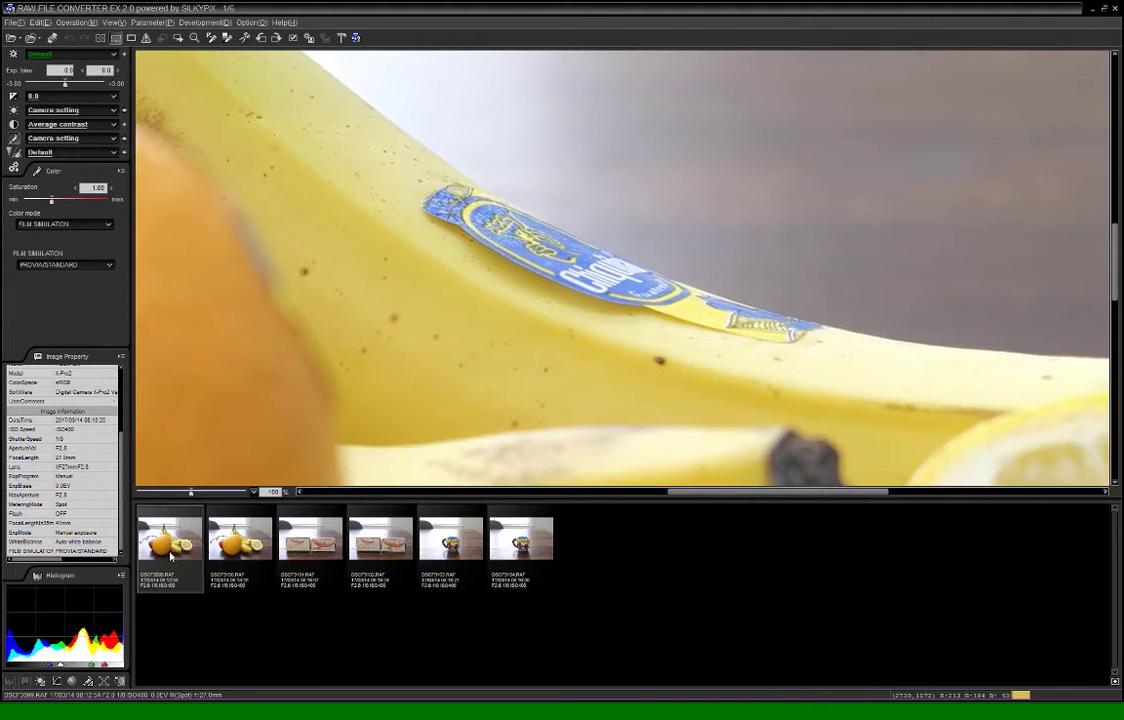
left_click(241, 557)
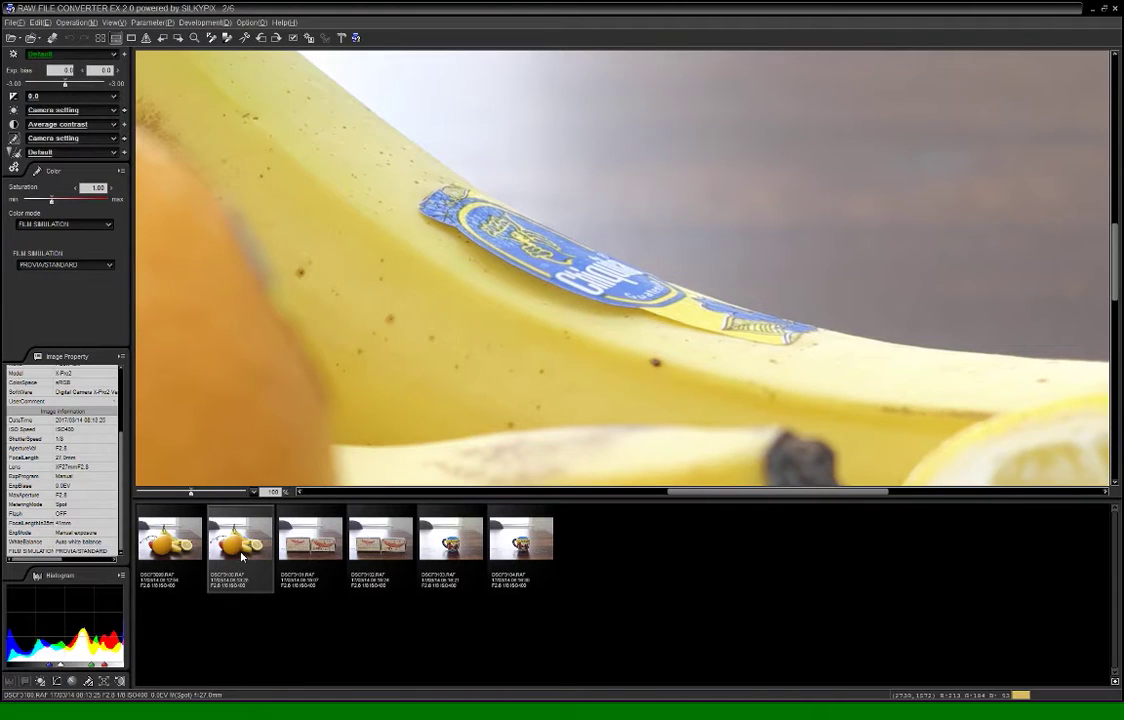
left_click(173, 558)
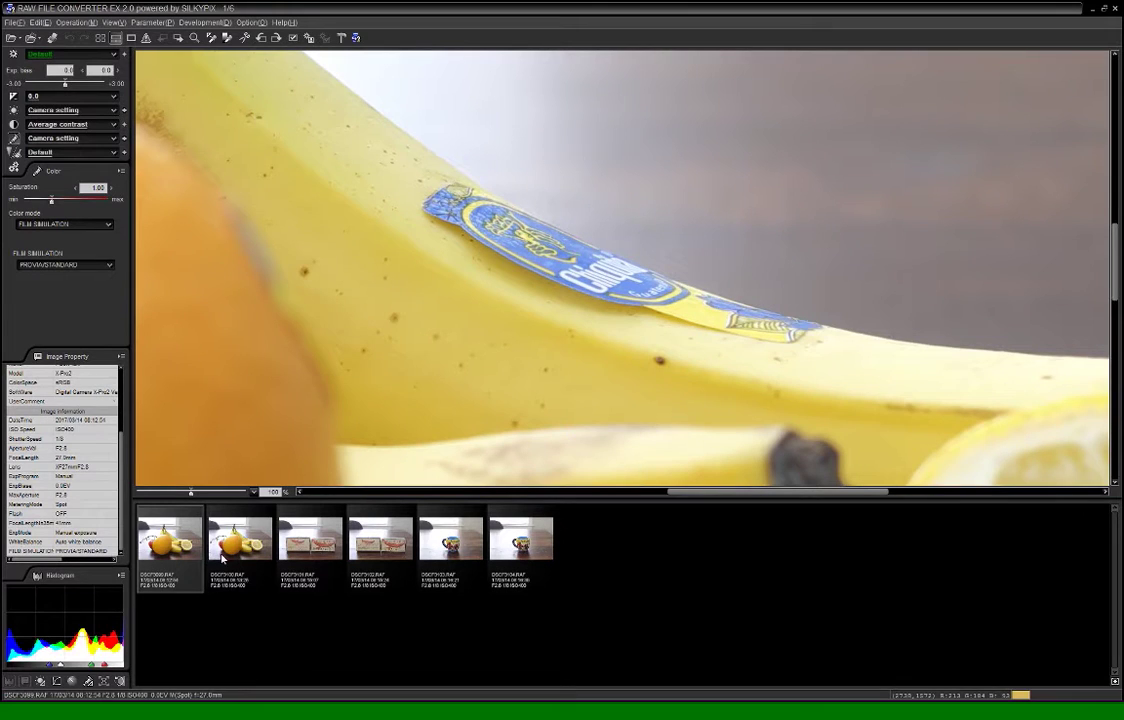
left_click(211, 559)
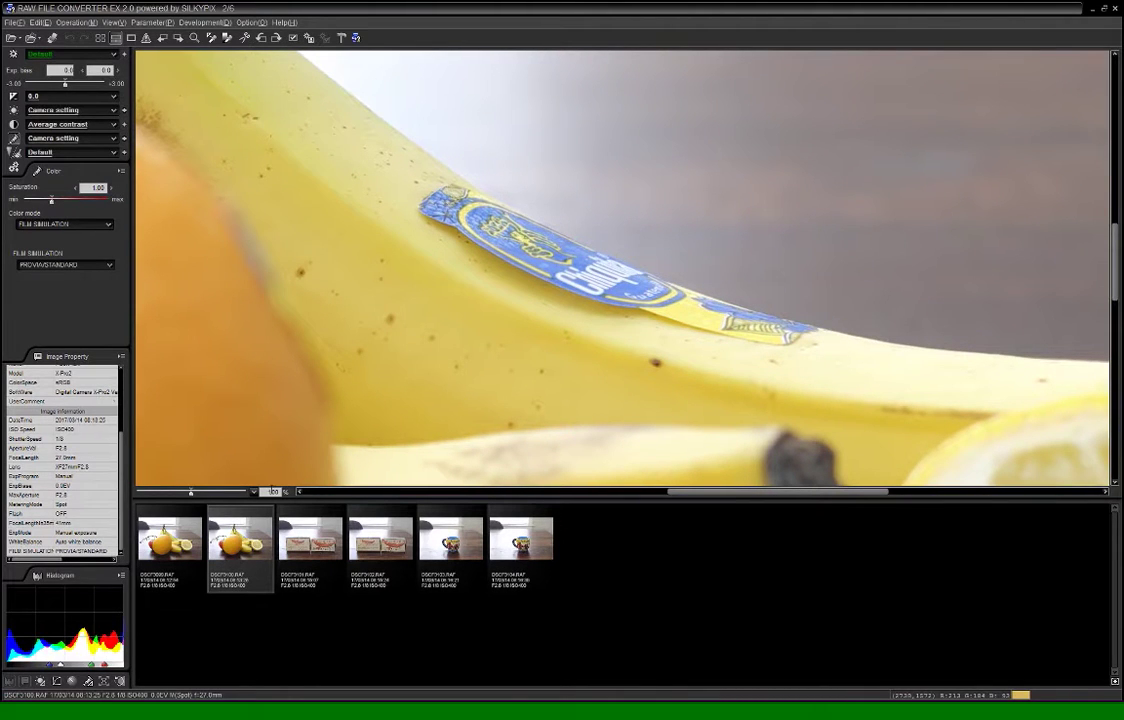
Set the zoom to 200% and alternate repeatedly between DSCF3099.RAF and DSCF3100.RAF to compare the banana sticker's fine detail
type("200")
key("Return")
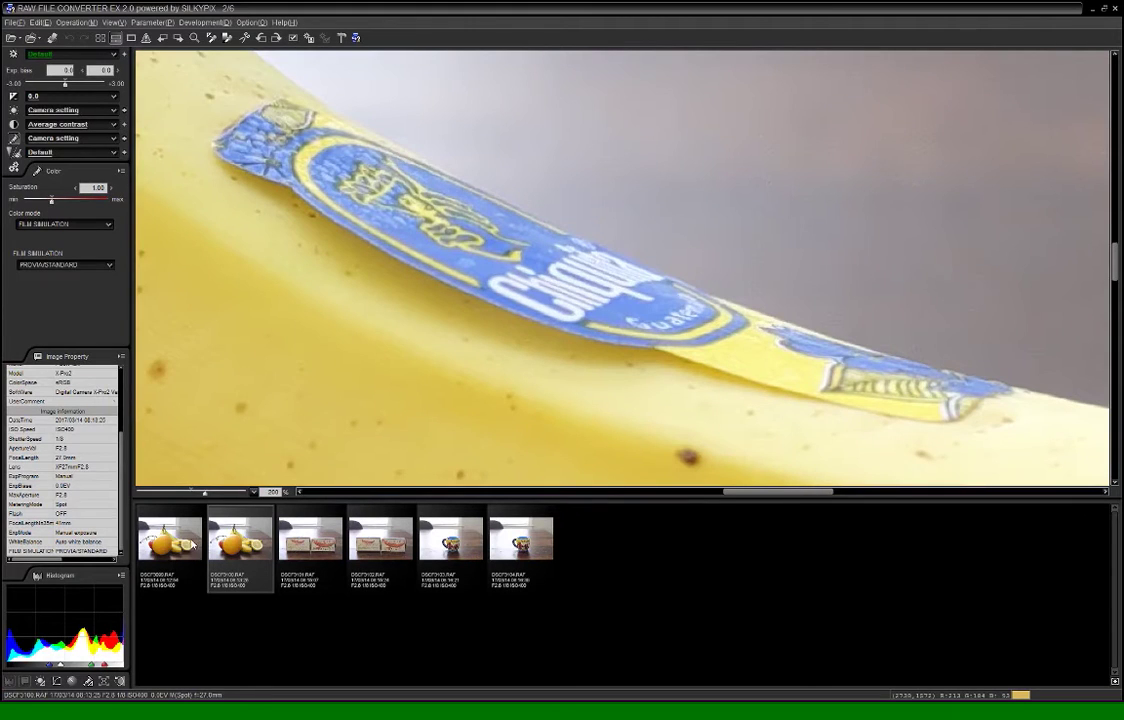
left_click(184, 545)
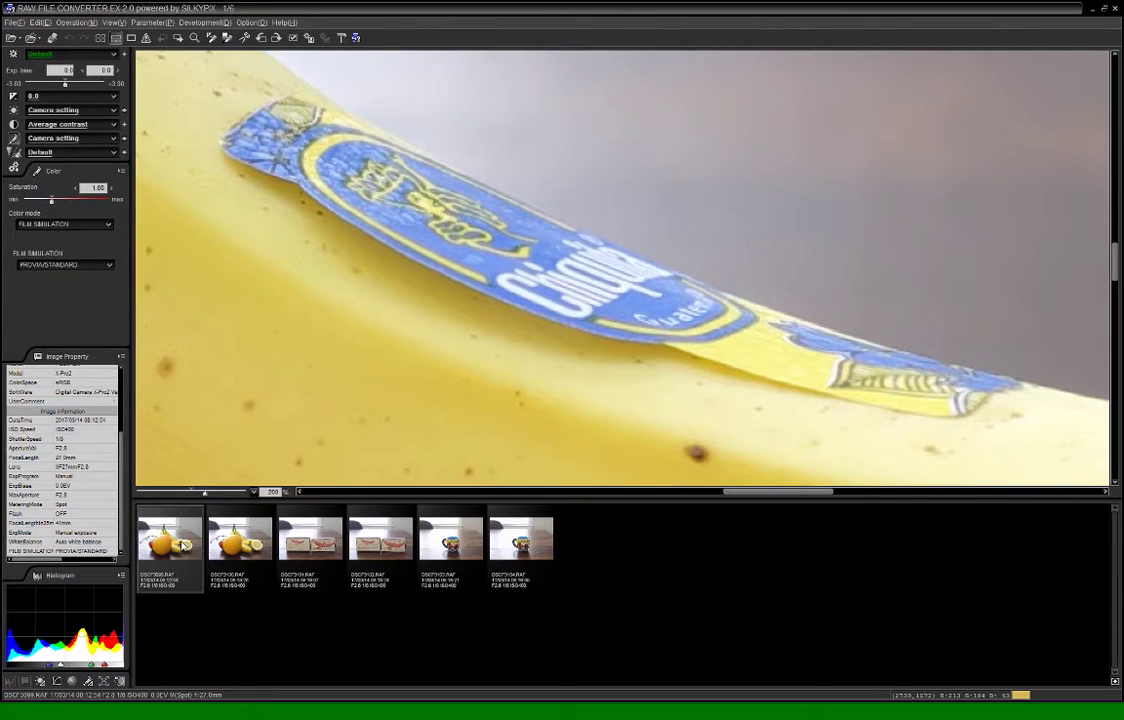
left_click(236, 543)
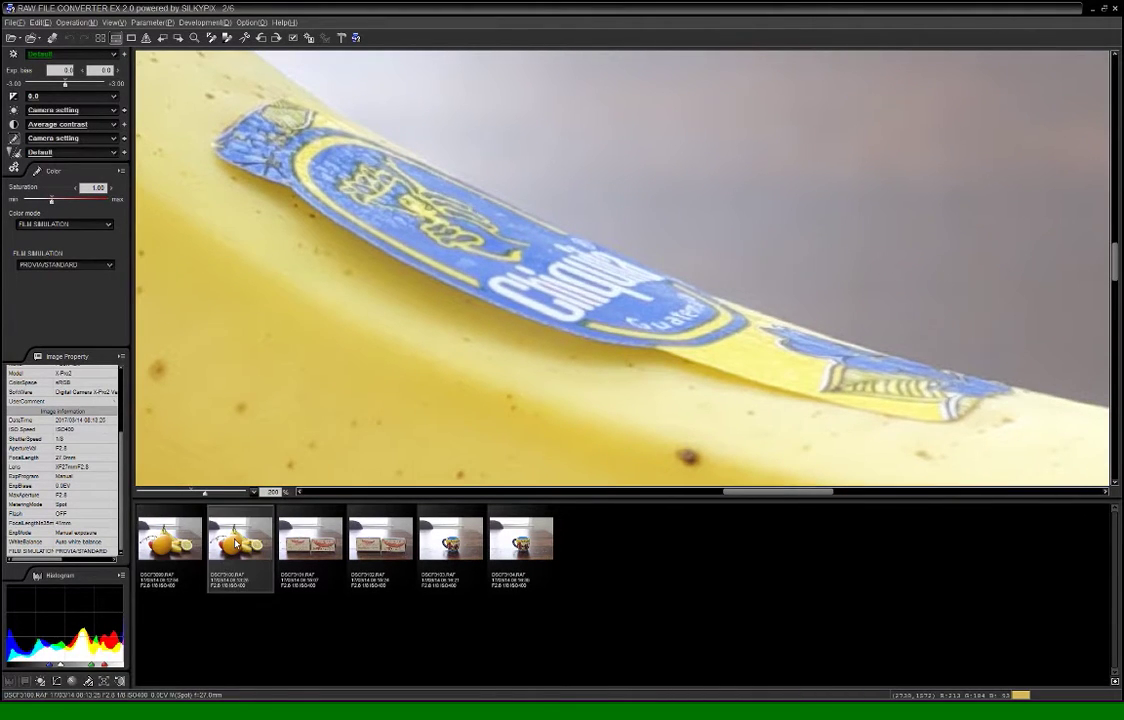
left_click(164, 551)
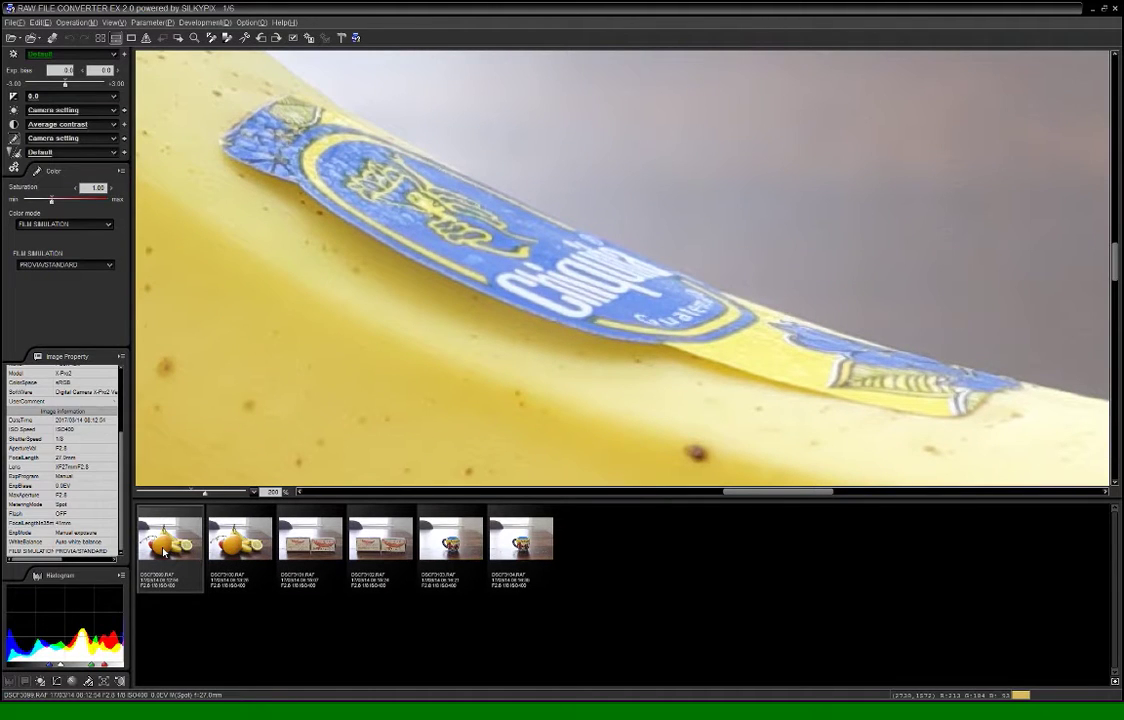
left_click(229, 553)
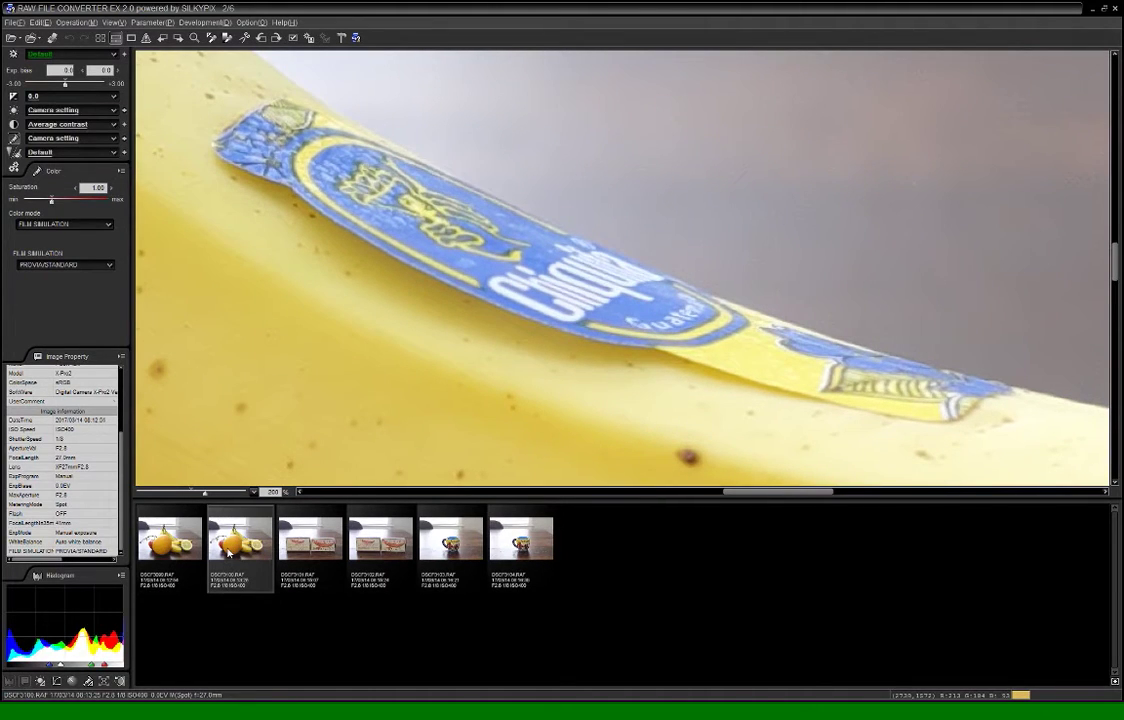
left_click(177, 553)
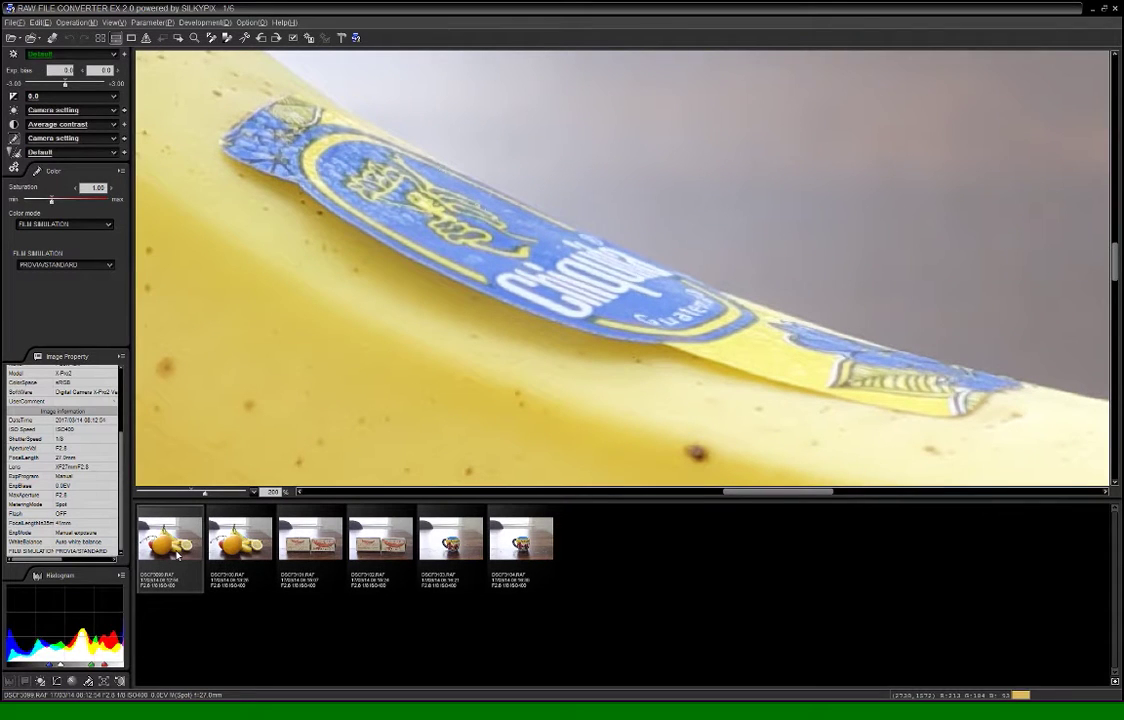
left_click(227, 556)
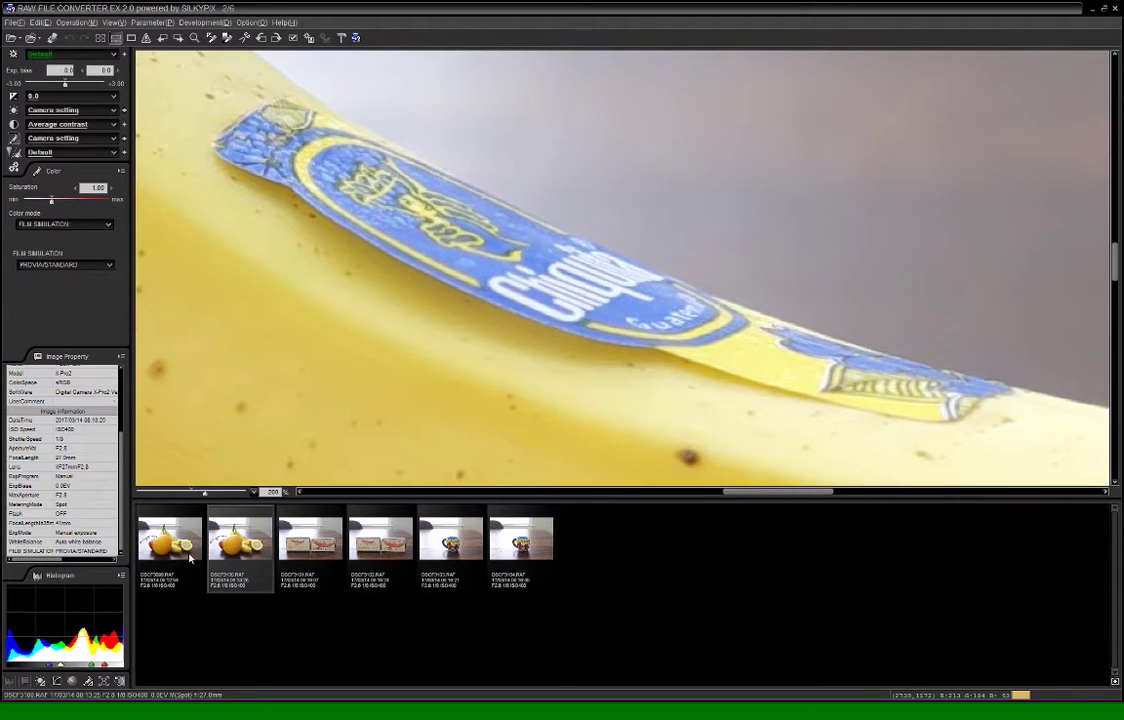
left_click(189, 557)
left_click(224, 556)
left_click(187, 556)
key("Right")
left_click(194, 556)
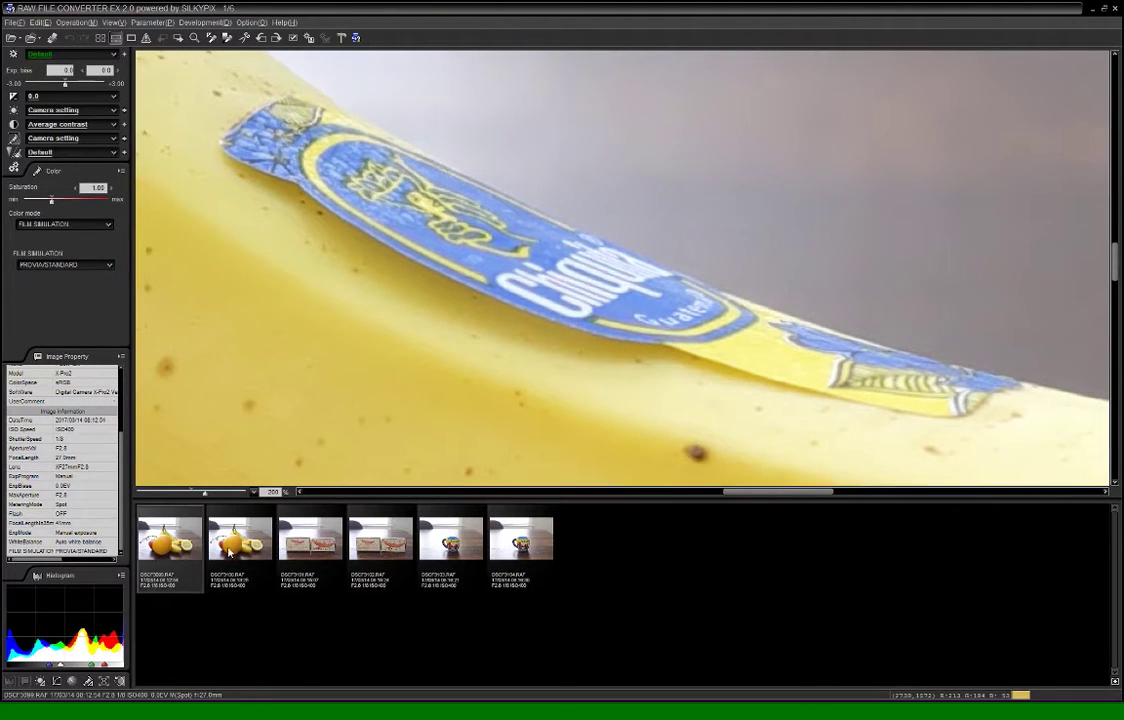
left_click(234, 553)
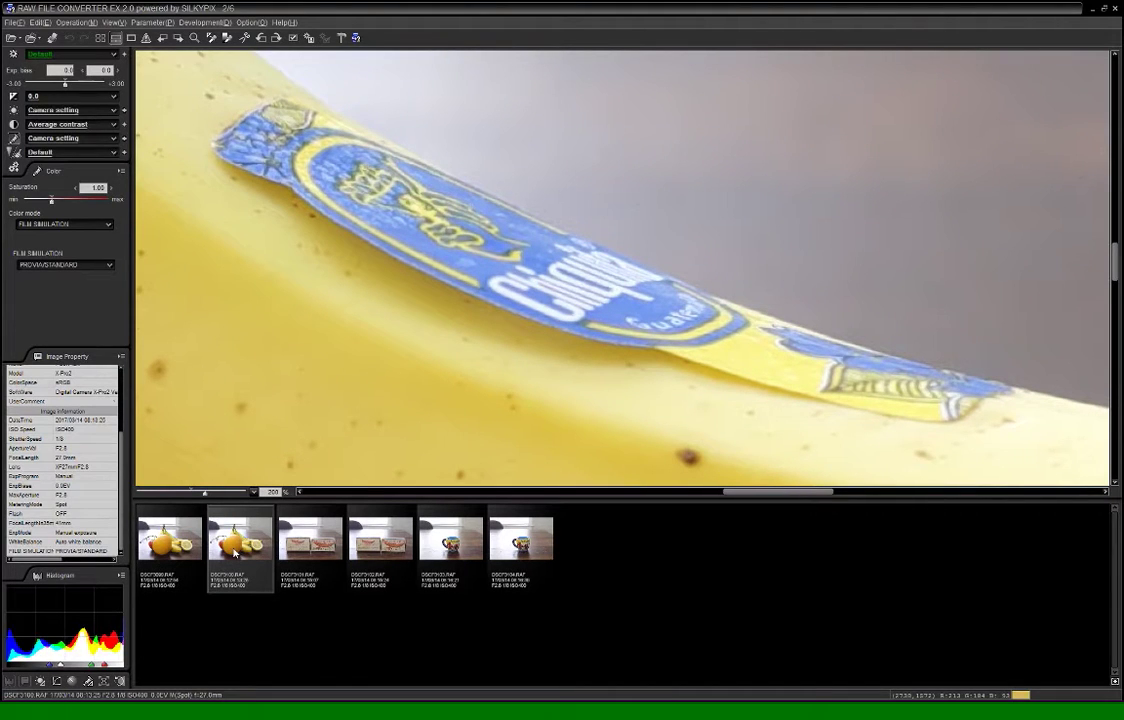
left_click(186, 554)
left_click(230, 552)
left_click(192, 556)
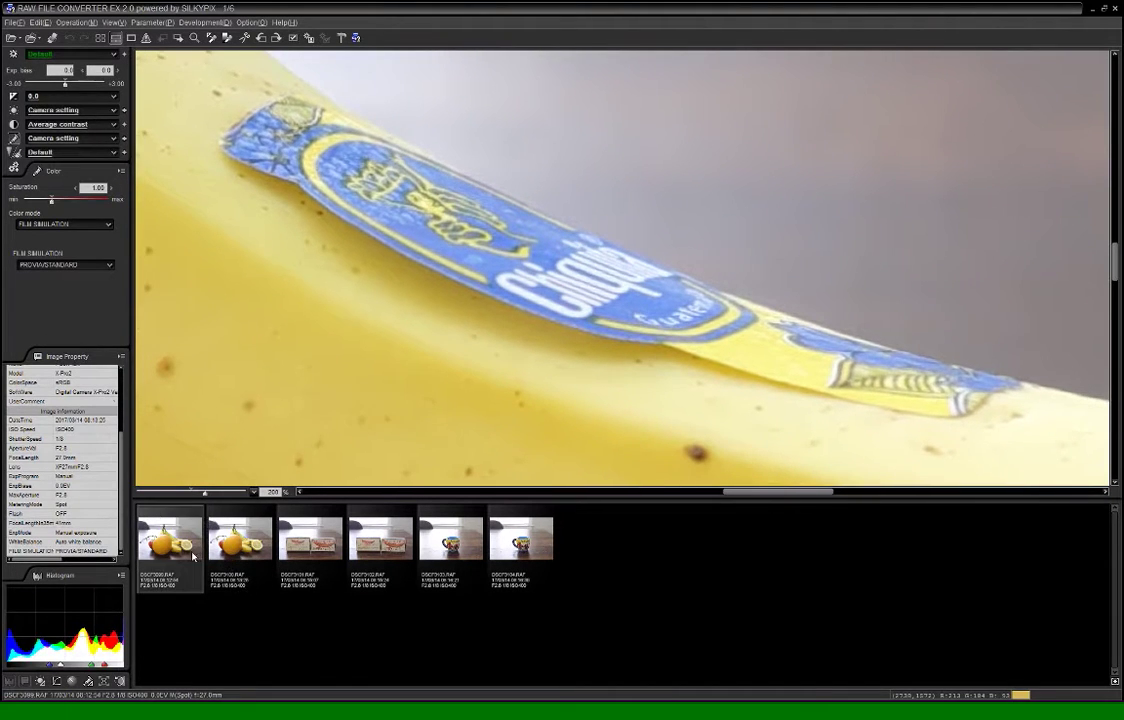
left_click(240, 551)
left_click(190, 554)
left_click(255, 549)
key("Left")
left_click(226, 549)
key("Left")
left_click(226, 549)
key("Left")
left_click(226, 549)
key("Left")
left_click(265, 516)
key("Left")
left_click(265, 516)
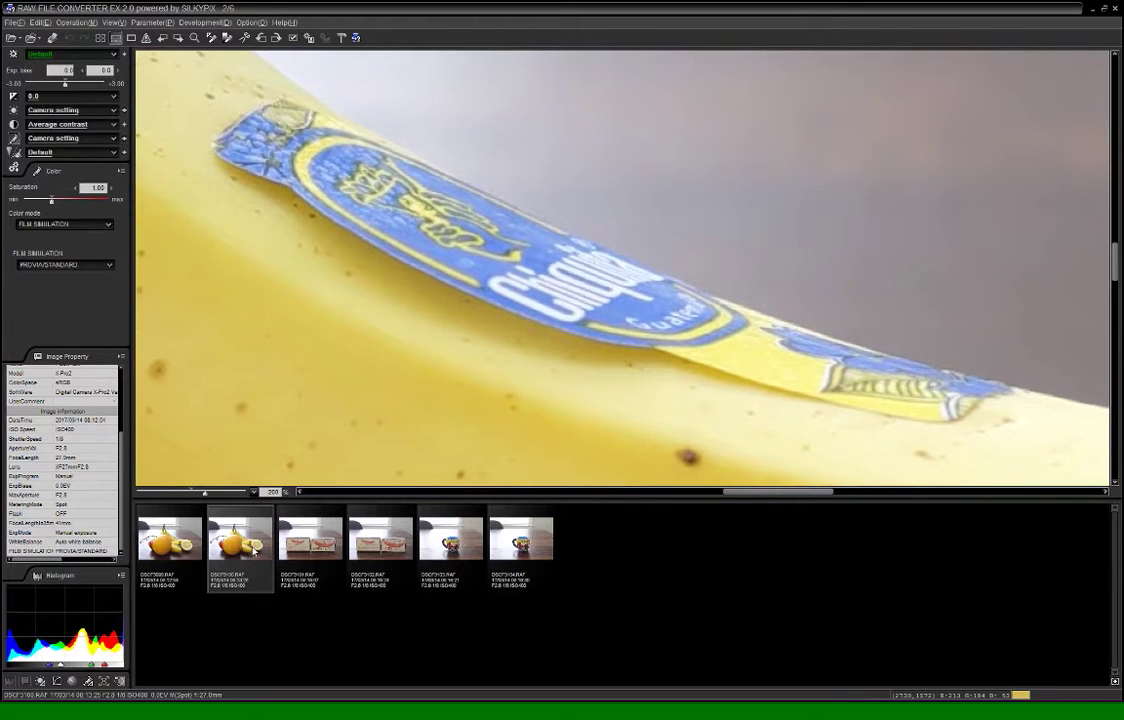
Set the zoom to 50%, open DSCF3101.RAF and frame the two Redbird matchboxes
left_click(272, 491)
type("50")
key("Return")
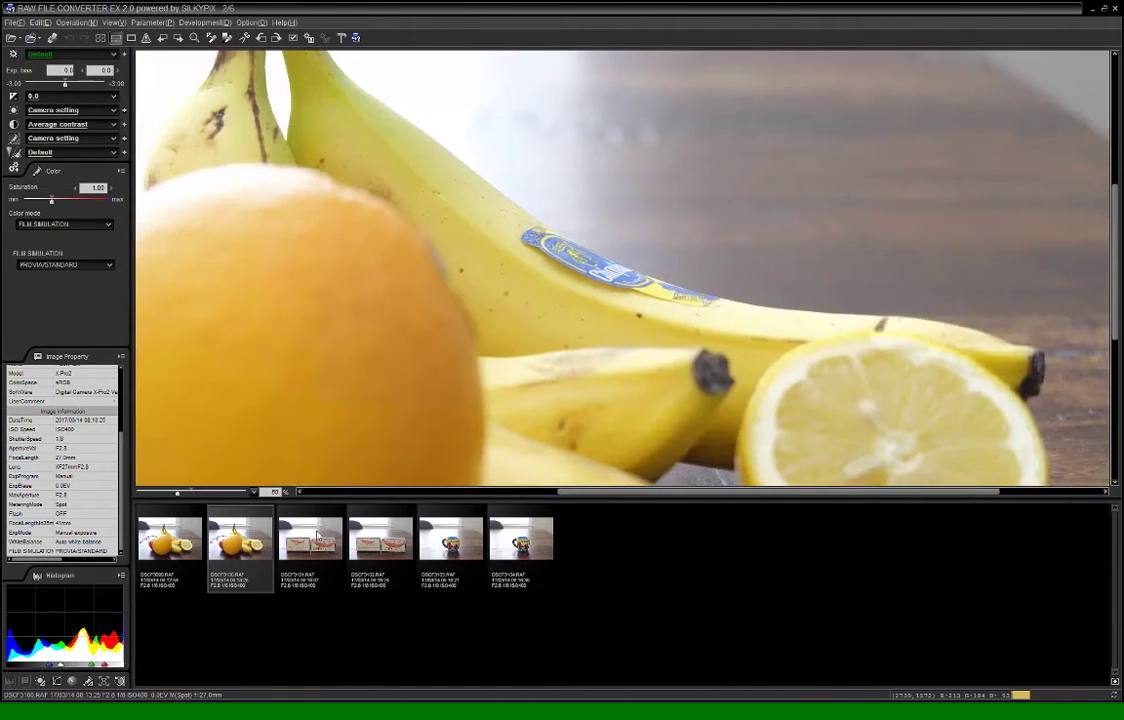
left_click(318, 537)
left_click_drag(523, 228, 778, 175)
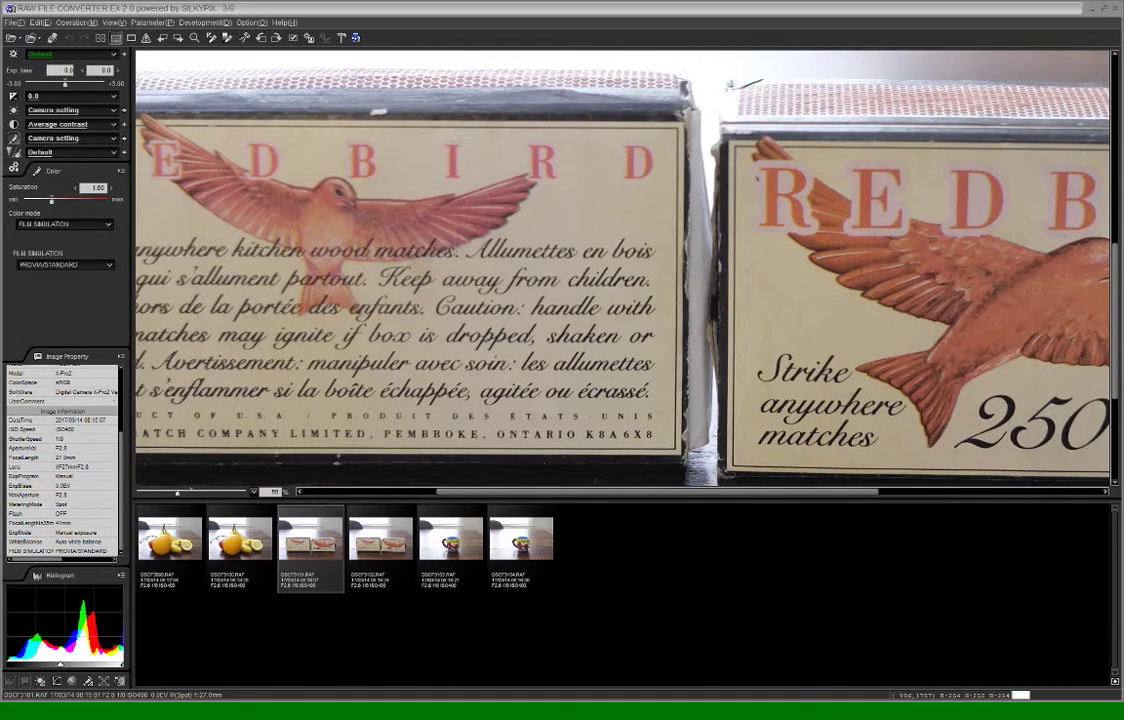
Compare the printed text and birds on the matchboxes between DSCF3101.RAF and DSCF3102.RAF at 50% zoom
left_click(384, 549)
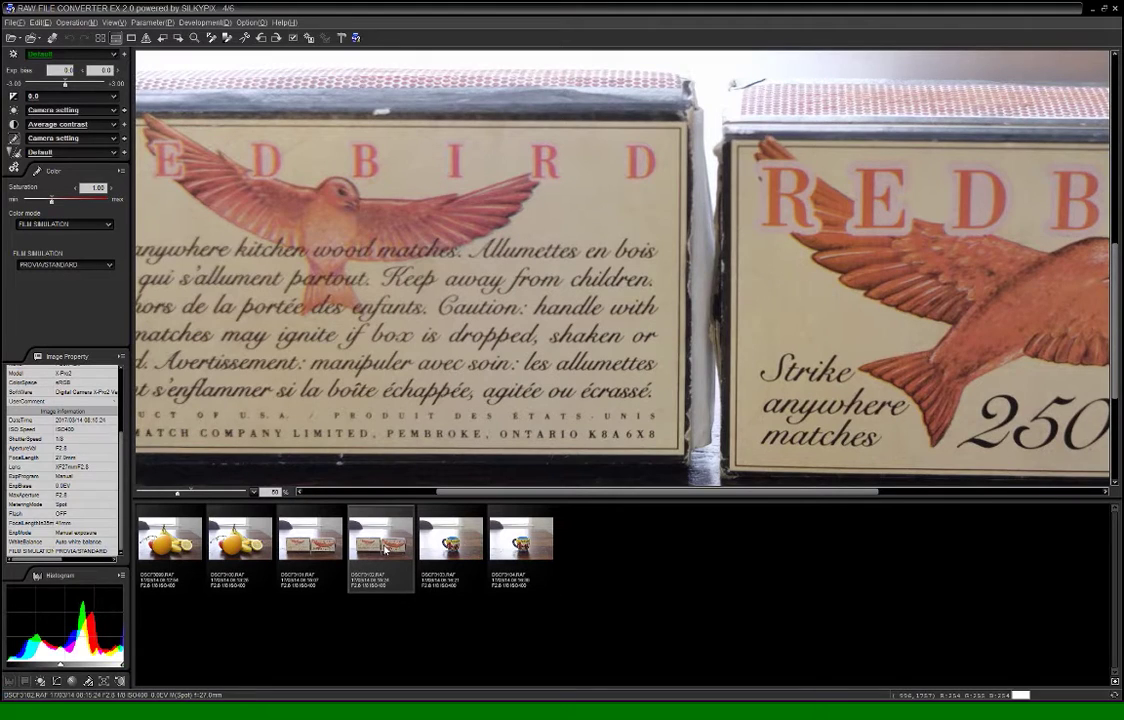
key("Left")
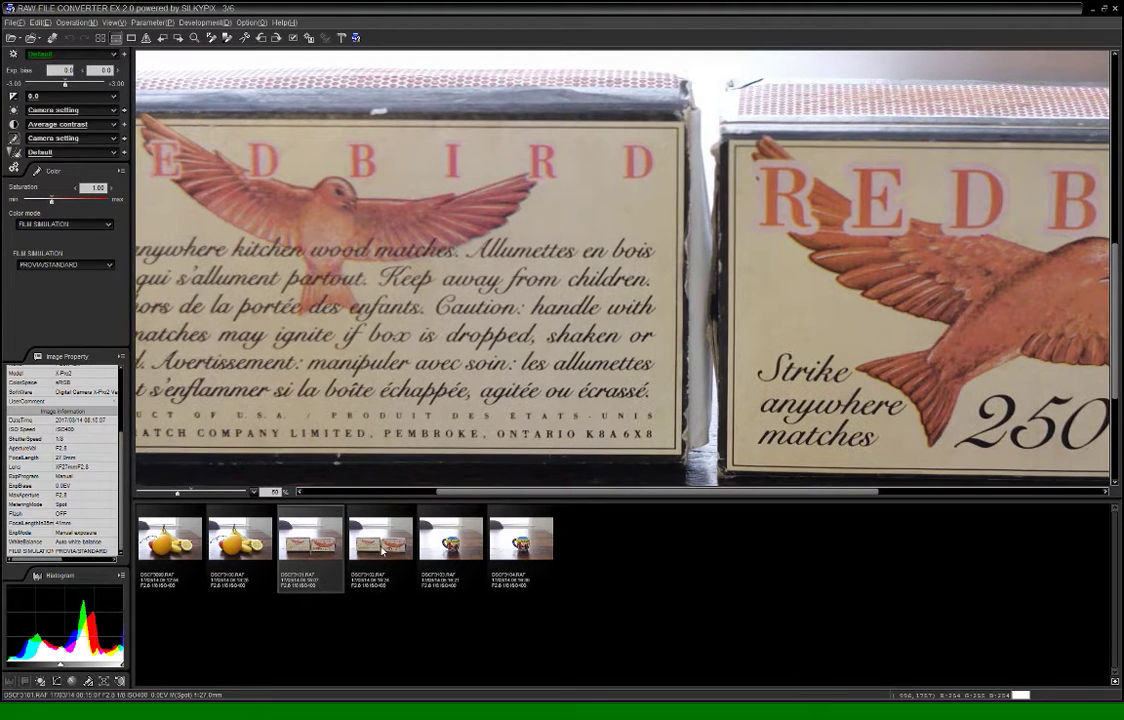
left_click(384, 549)
left_click(308, 551)
left_click(352, 549)
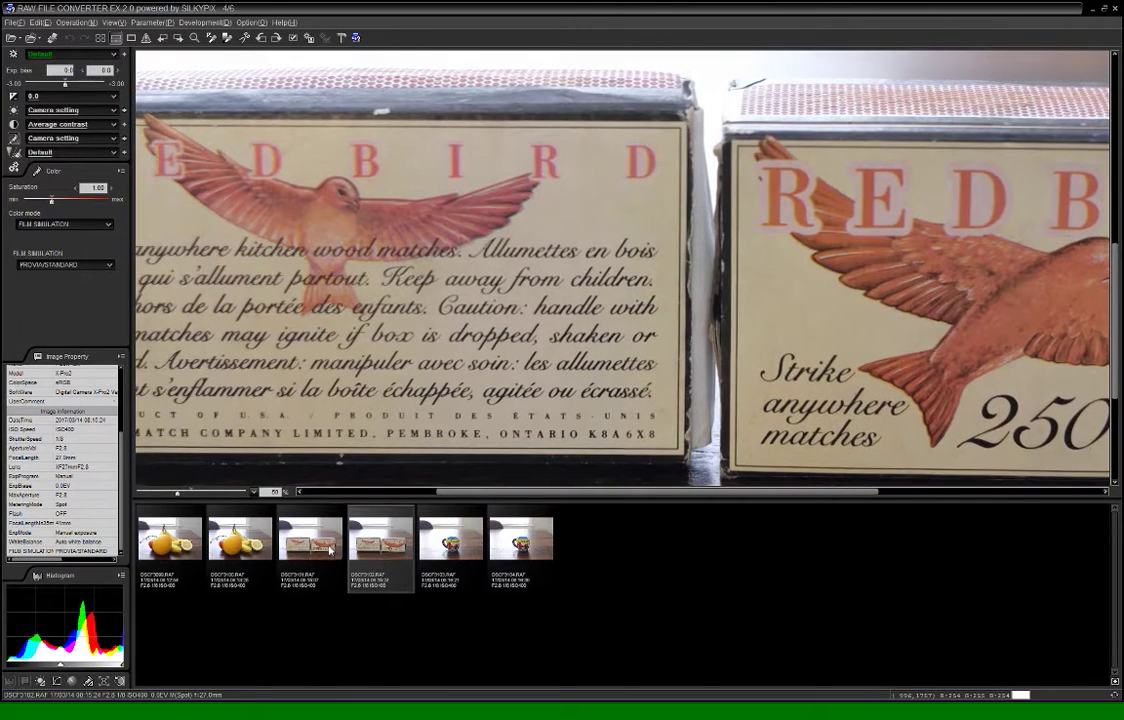
left_click(323, 551)
left_click(386, 553)
left_click(323, 556)
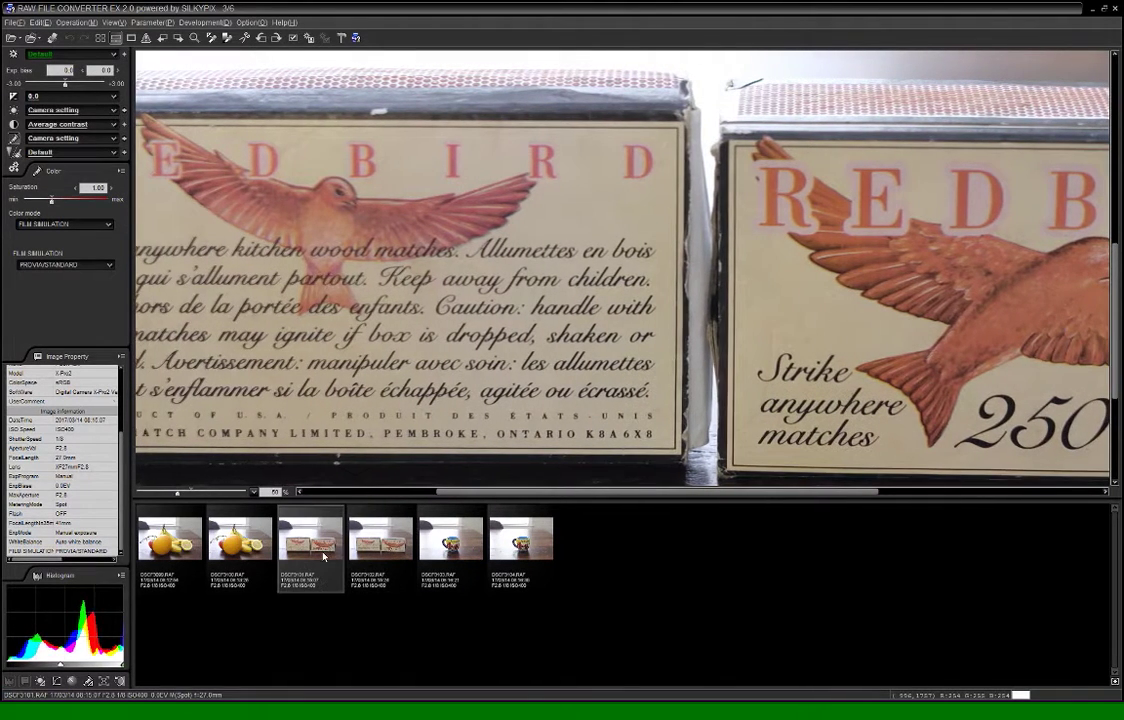
left_click(381, 556)
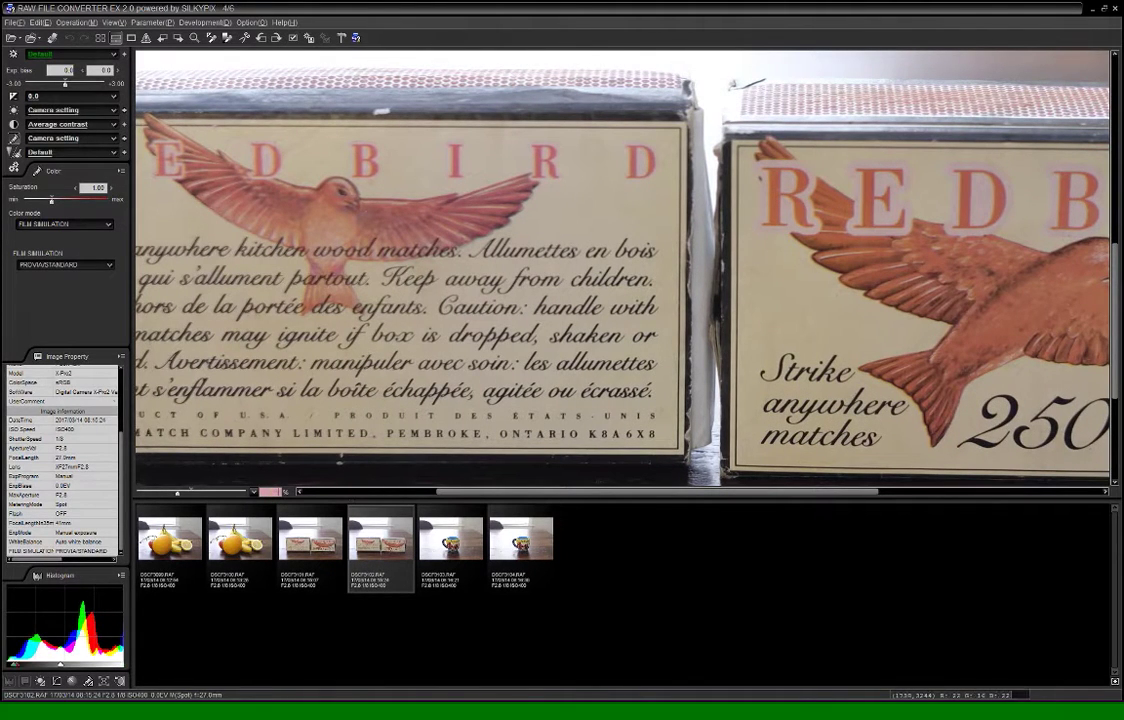
Zoom to 100% on the gap between the matchboxes and compare the lettering in DSCF3101.RAF and DSCF3102.RAF
left_click(612, 248)
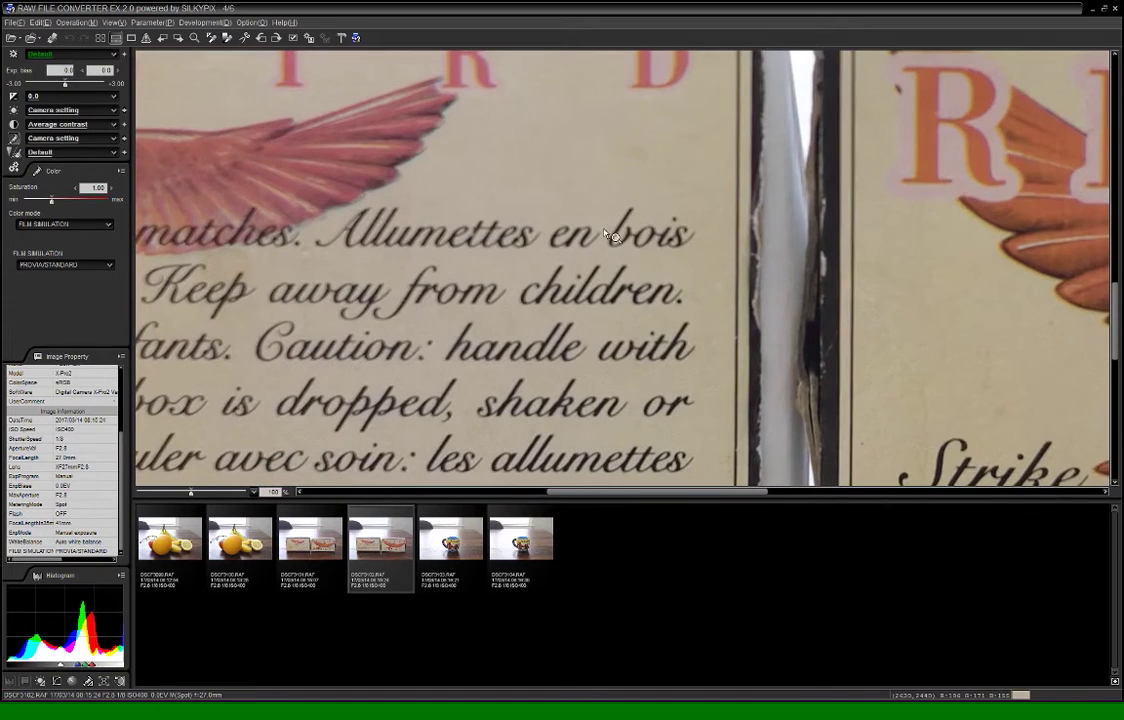
left_click_drag(612, 235, 410, 315)
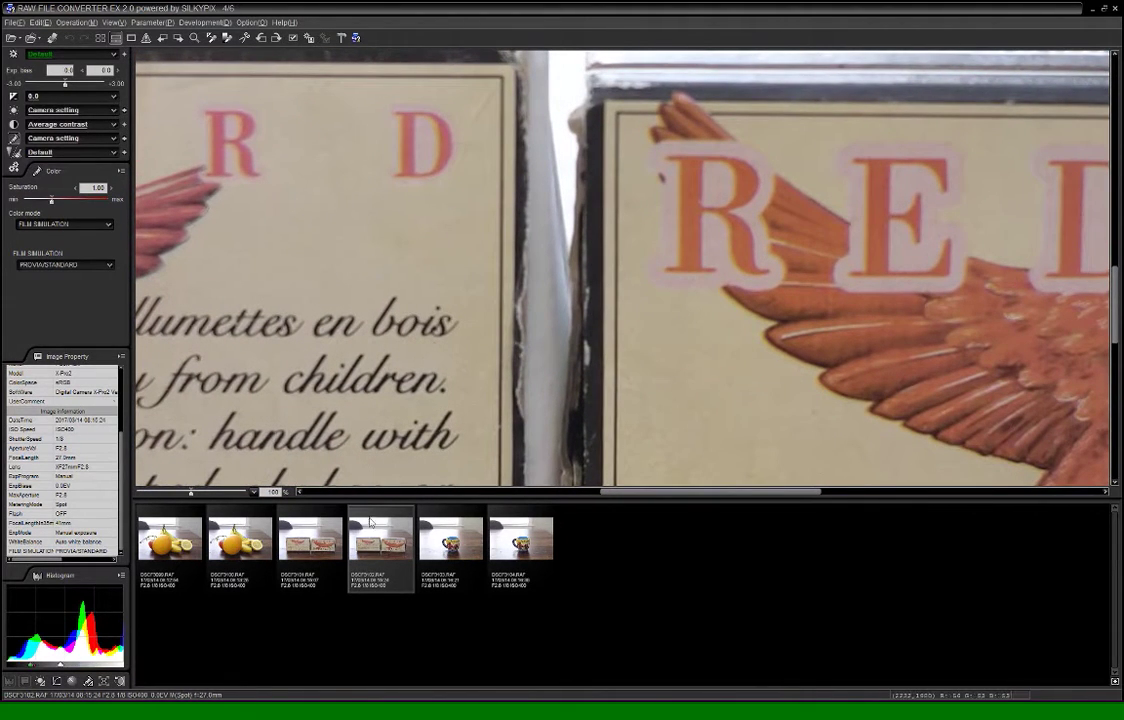
left_click(313, 541)
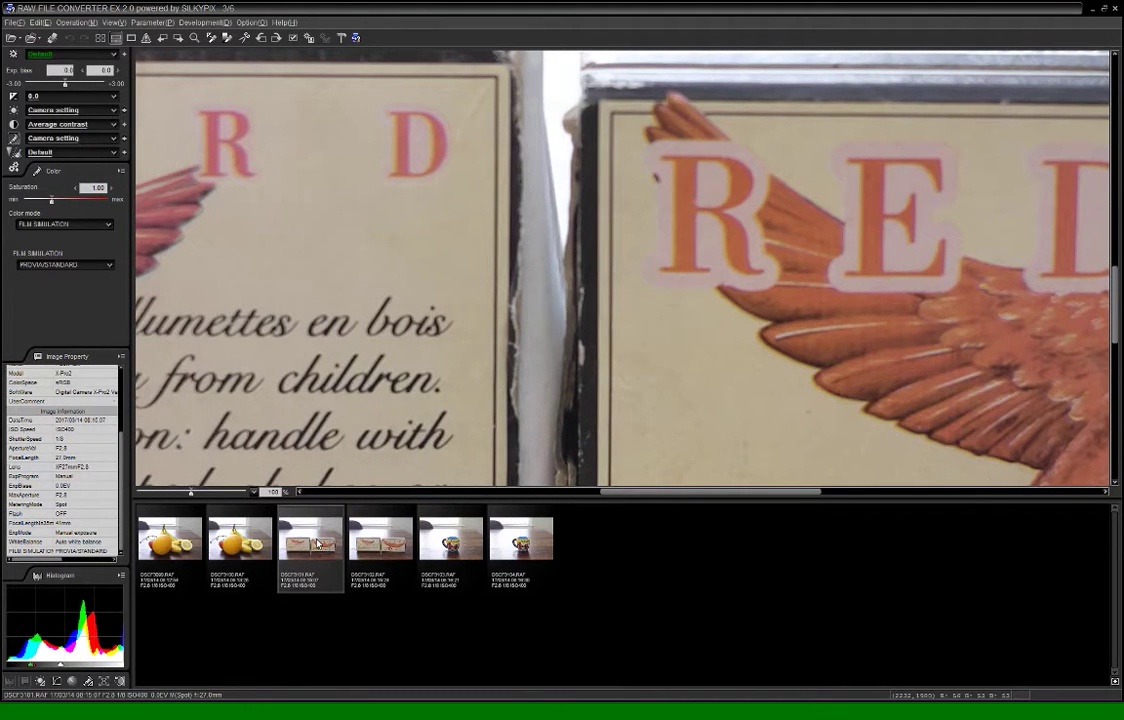
left_click(372, 543)
left_click(328, 544)
left_click(377, 540)
Set the zoom to 200% and compare the "en bois" and "children" text and box edges between DSCF3101.RAF and DSCF3102.RAF
left_click(273, 492)
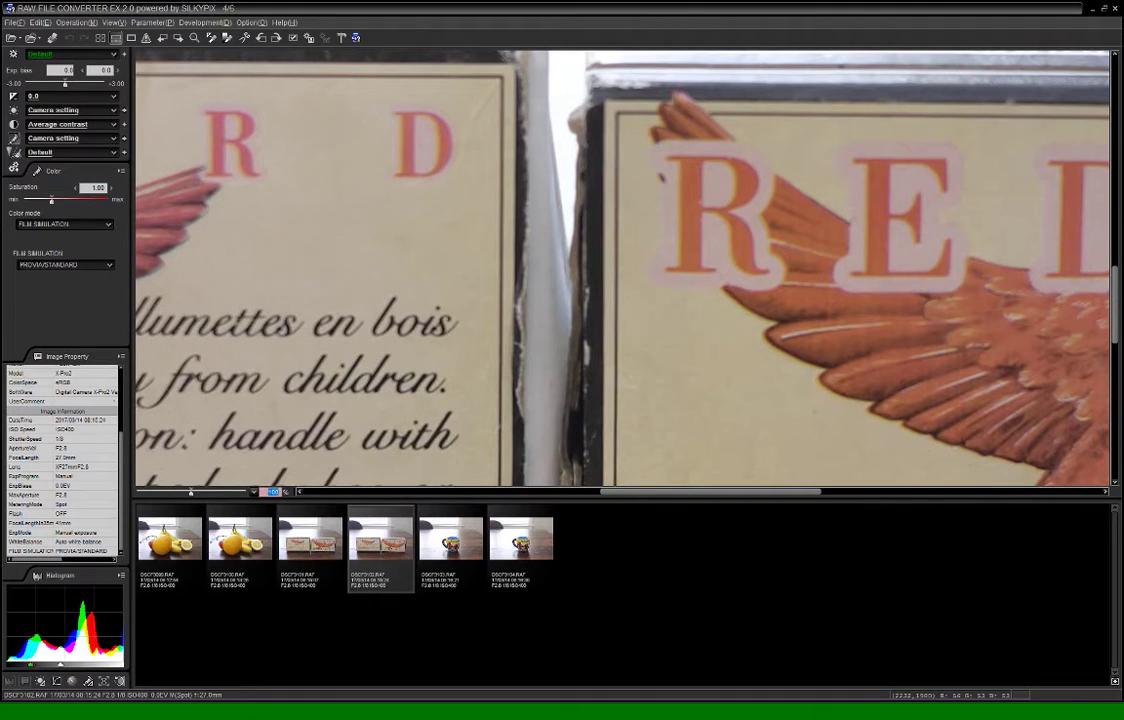
key("Return")
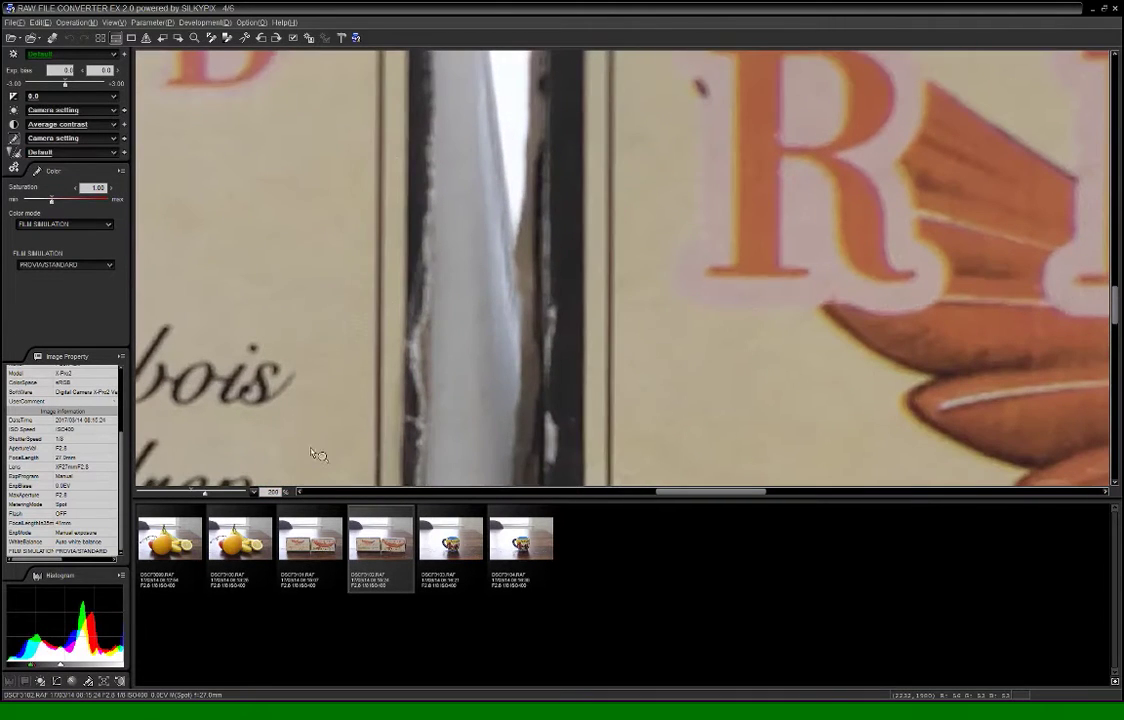
left_click_drag(322, 390, 573, 329)
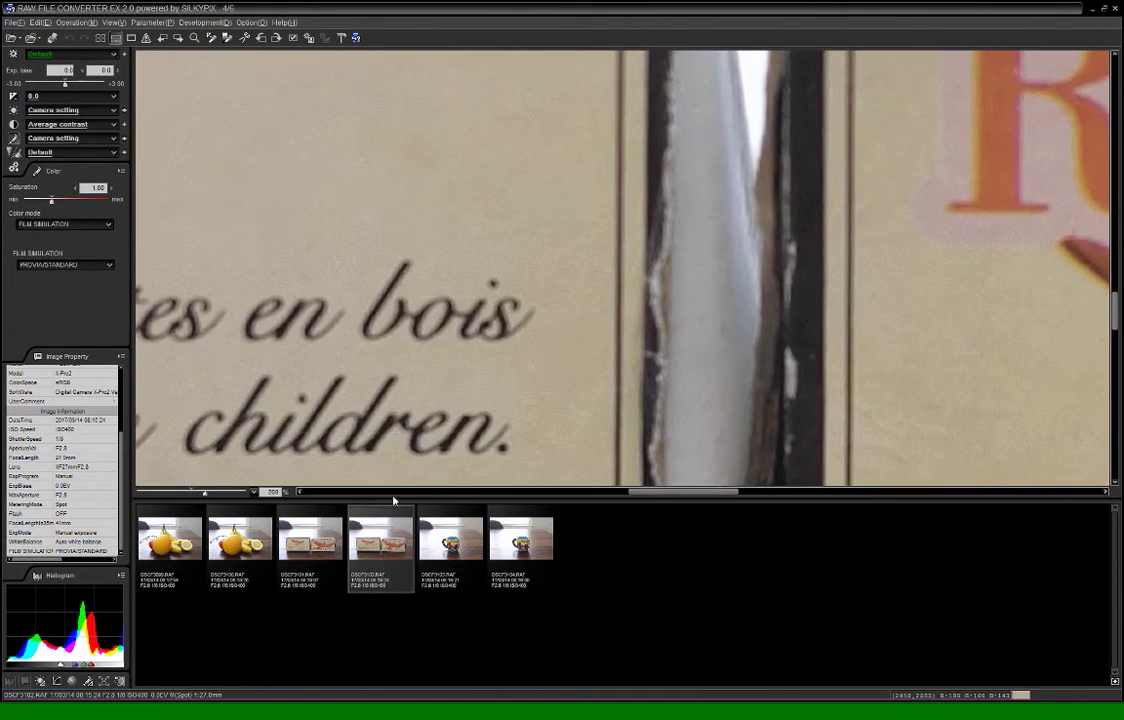
left_click(307, 538)
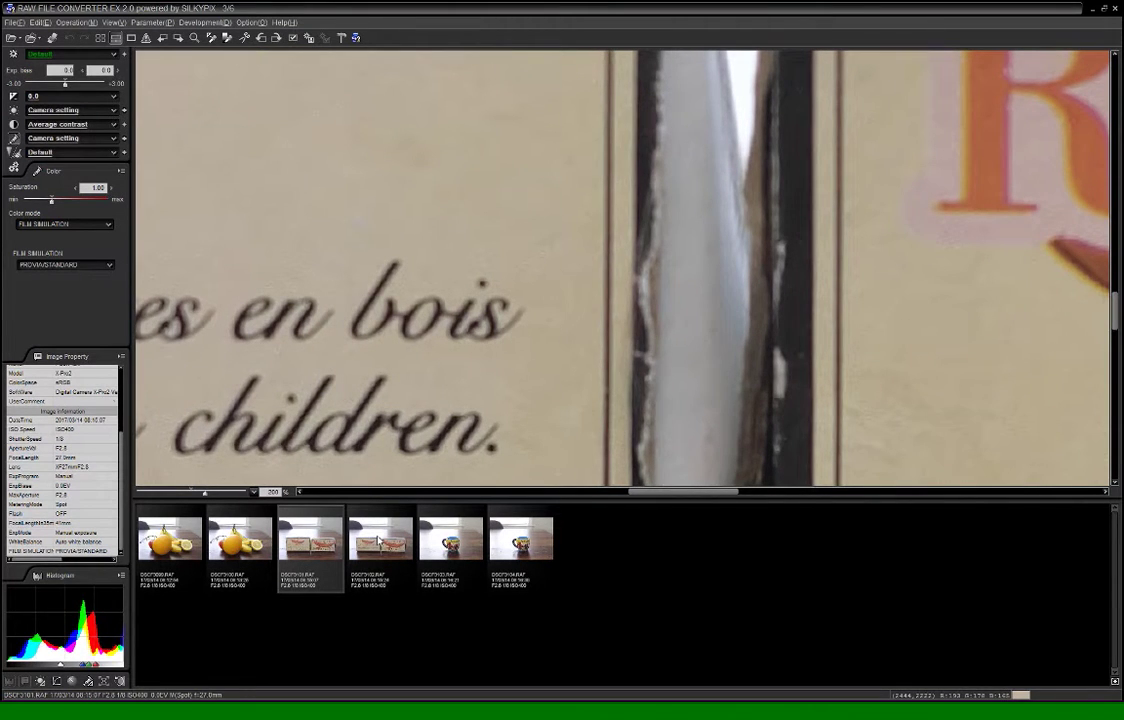
left_click(378, 541)
key("Left")
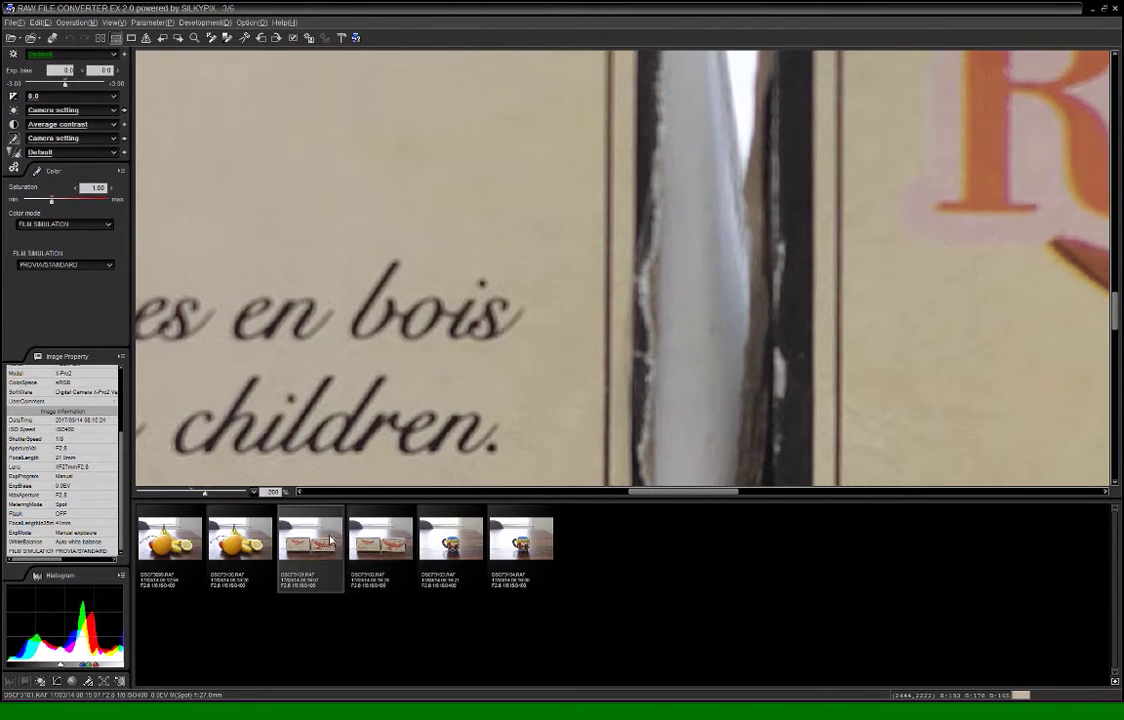
left_click(375, 542)
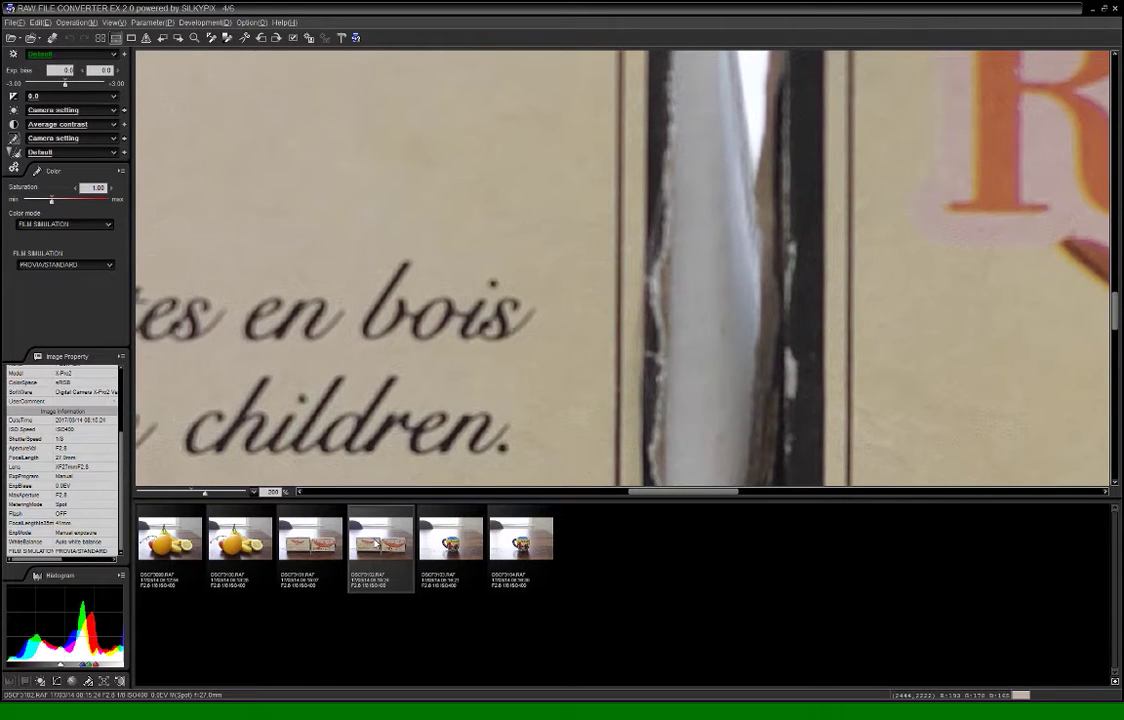
left_click(309, 548)
key("Right")
Set the zoom to 50% and go through the San Francisco mug photos to DSCF3104.RAF
left_click(272, 491)
key("Right")
key("Right")
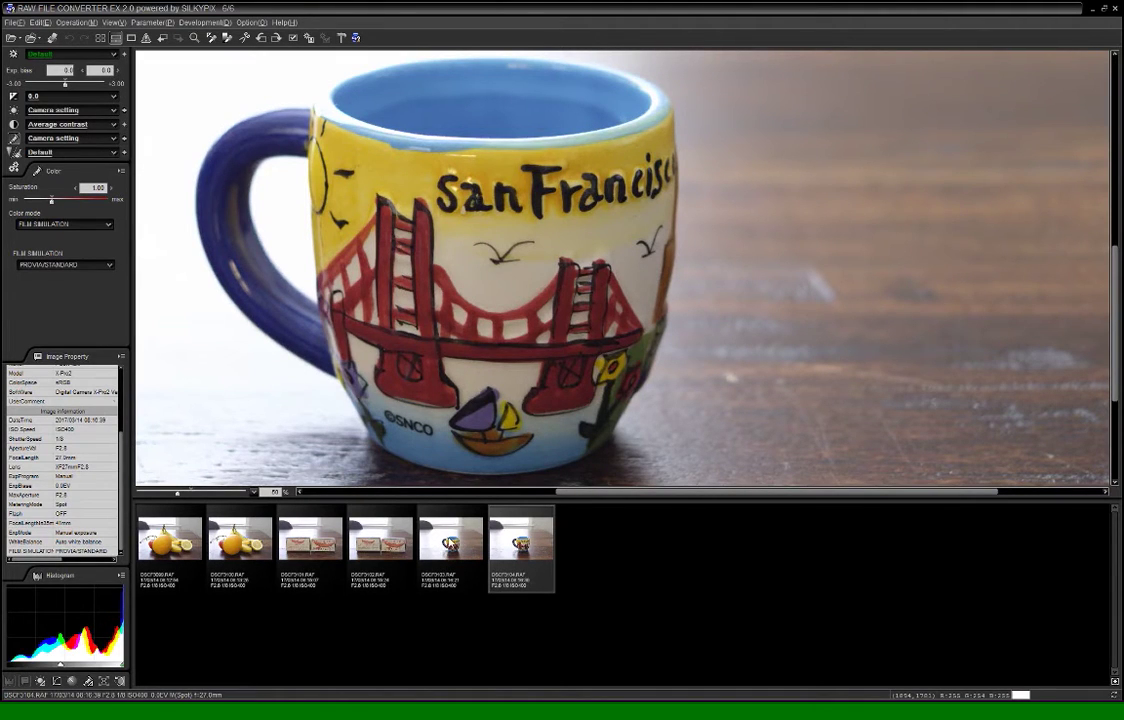
Compare the mug in DSCF3103.RAF and DSCF3104.RAF at 50% zoom, checking the file sizes in File Explorer's compression folder
left_click(451, 543)
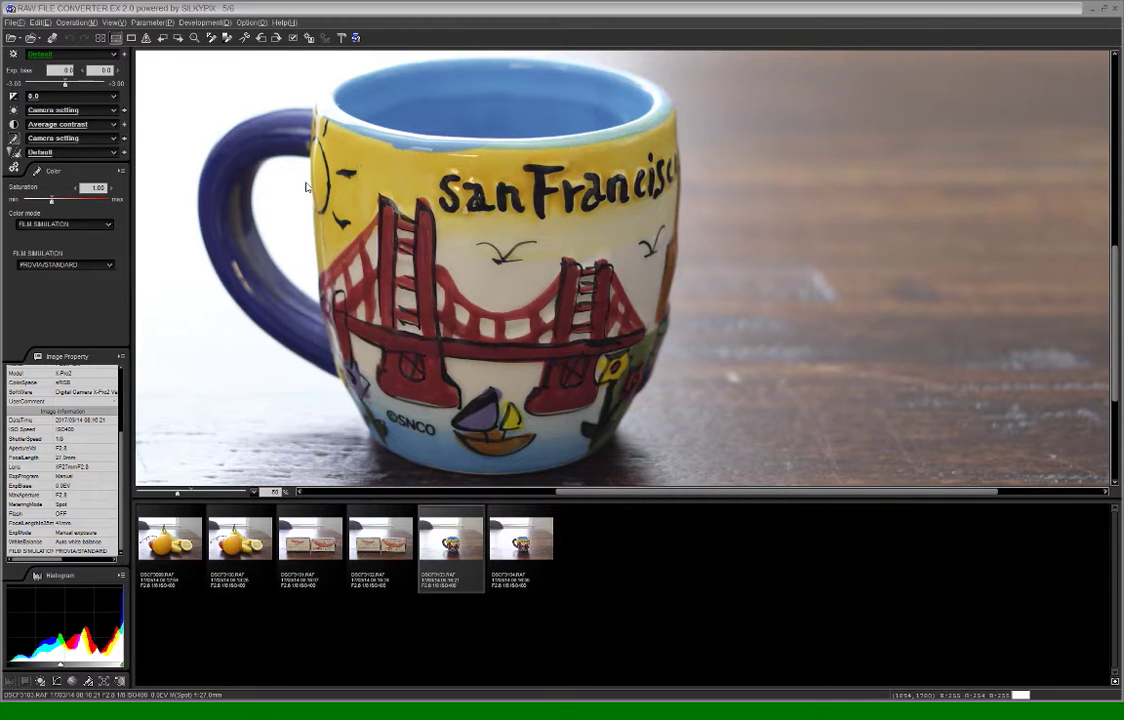
left_click_drag(0, 207, 735, 203)
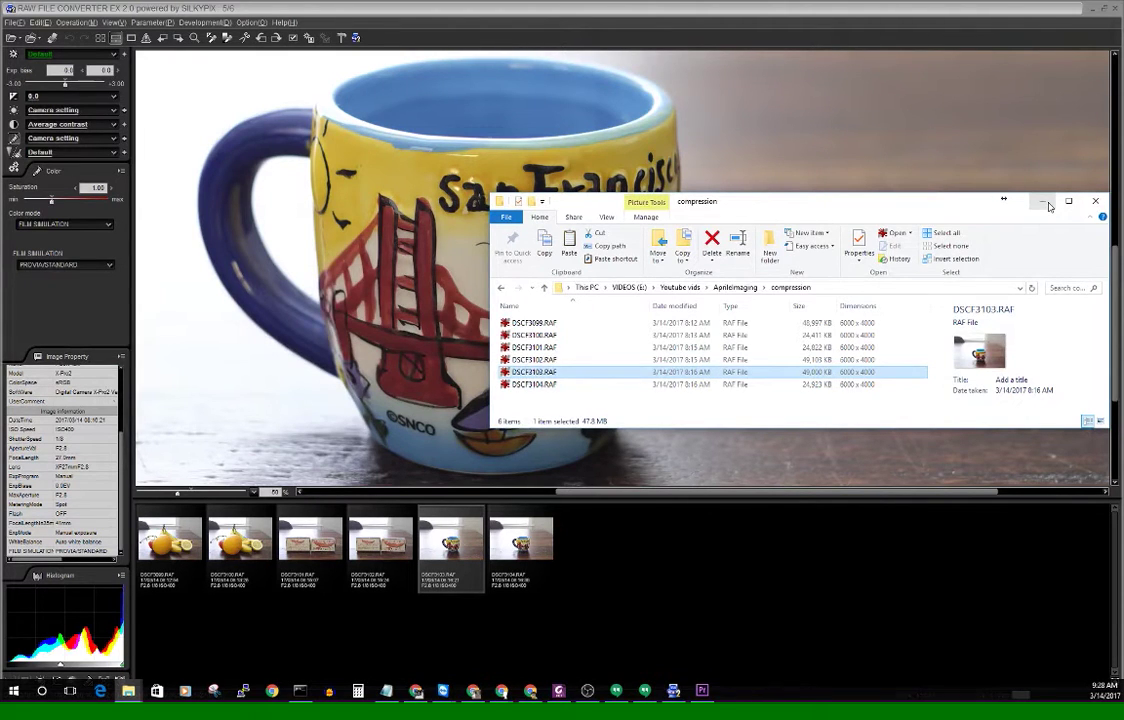
left_click(1045, 203)
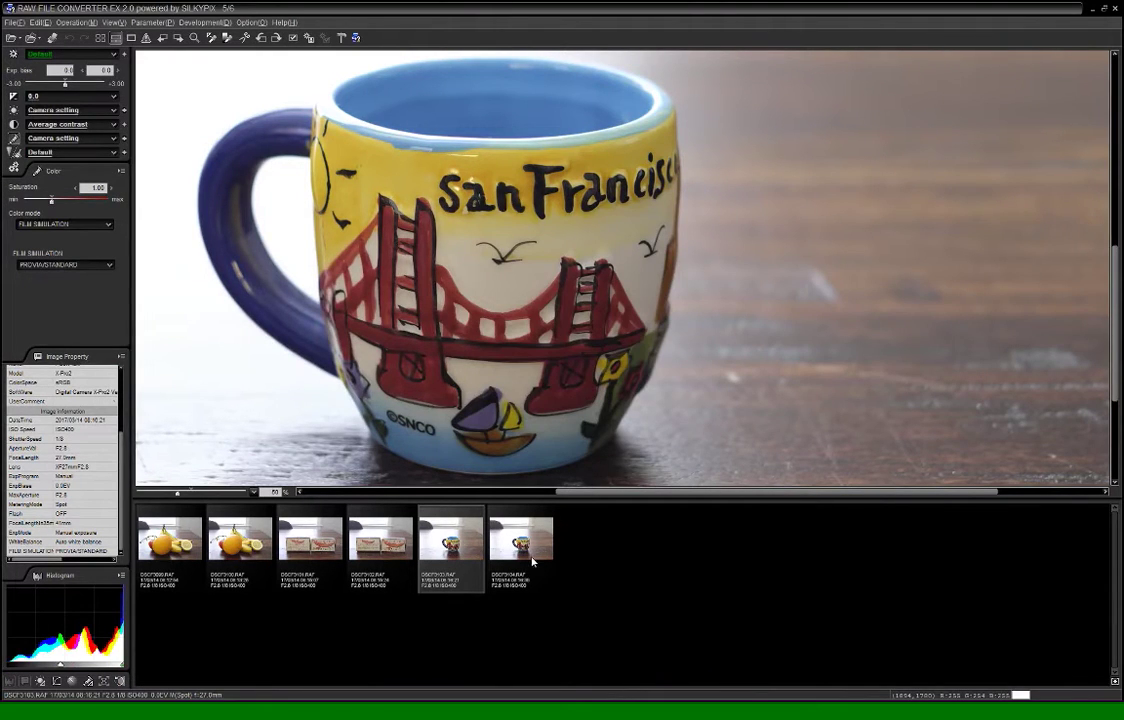
left_click(527, 553)
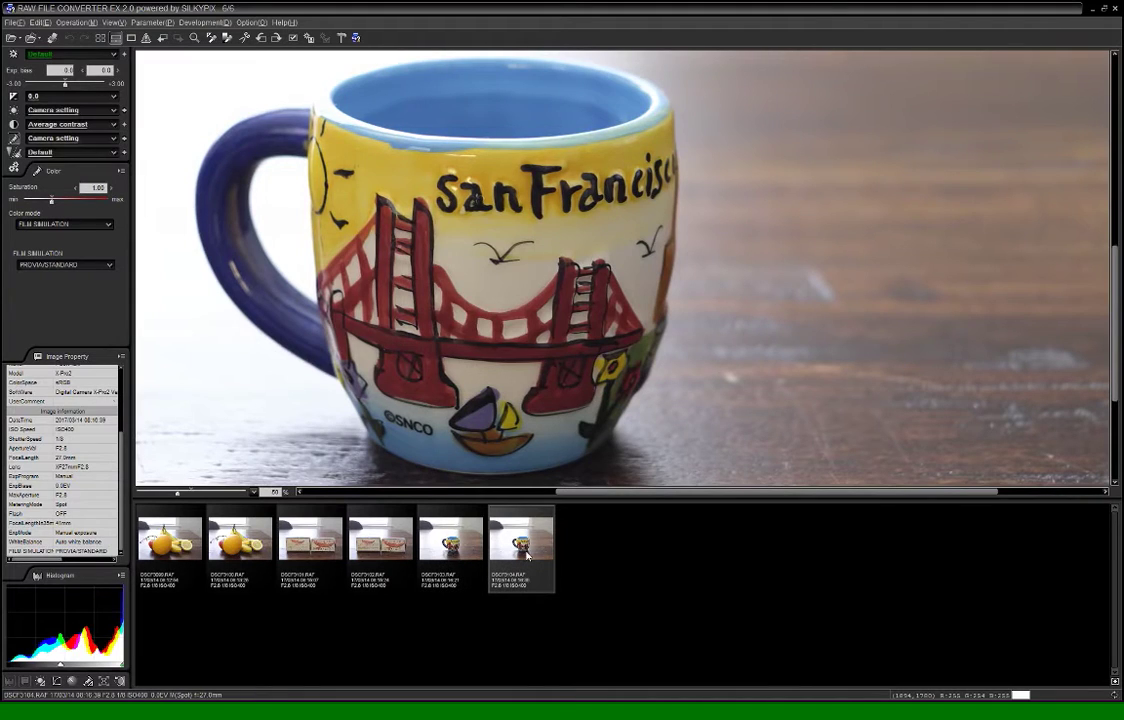
left_click(450, 550)
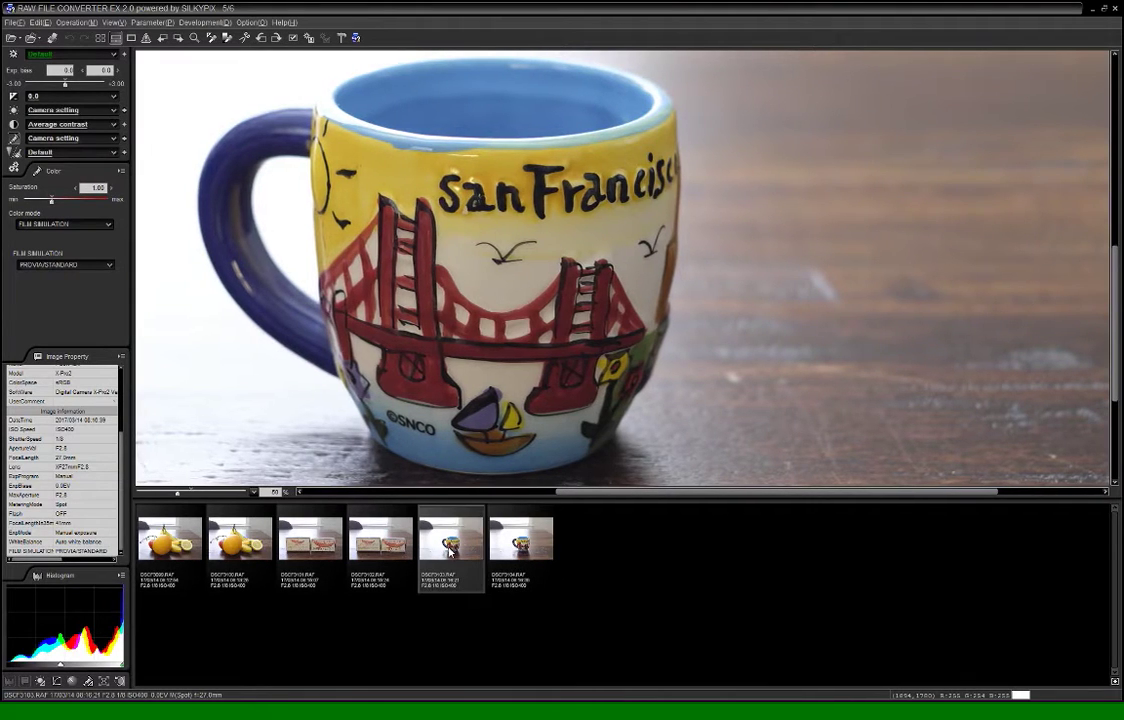
left_click(514, 551)
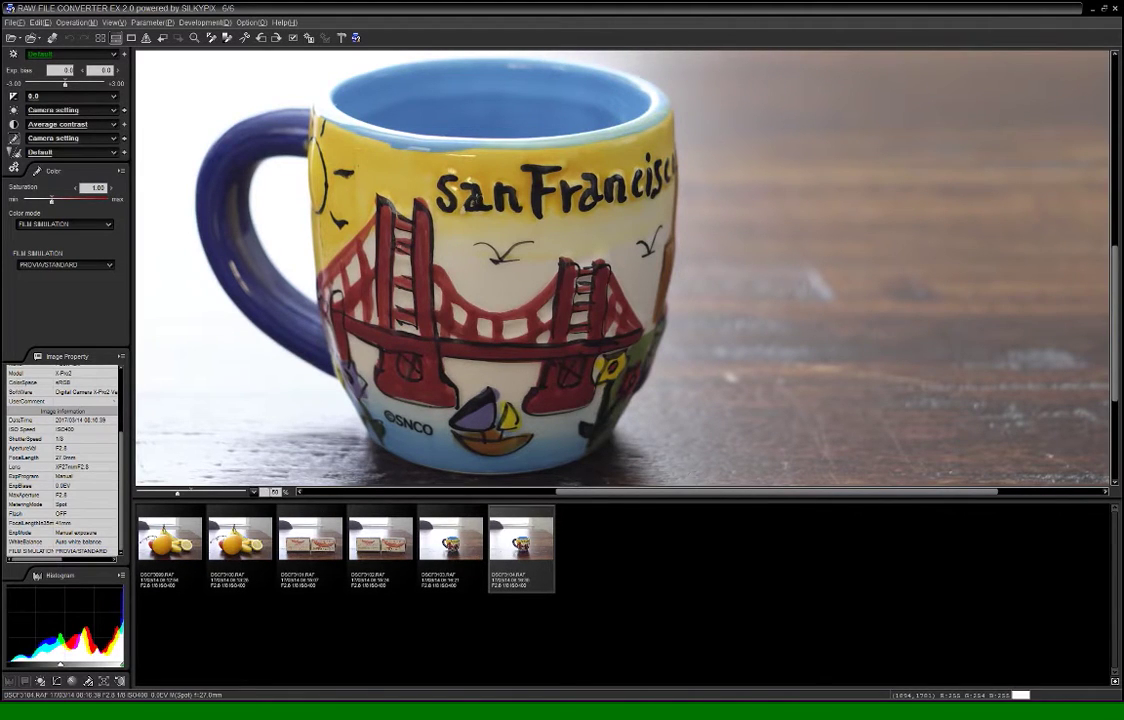
Zoom to 100% on the mug's San Francisco lettering and birds, and compare them between DSCF3103.RAF and DSCF3104.RAF
left_click_drag(177, 492, 191, 492)
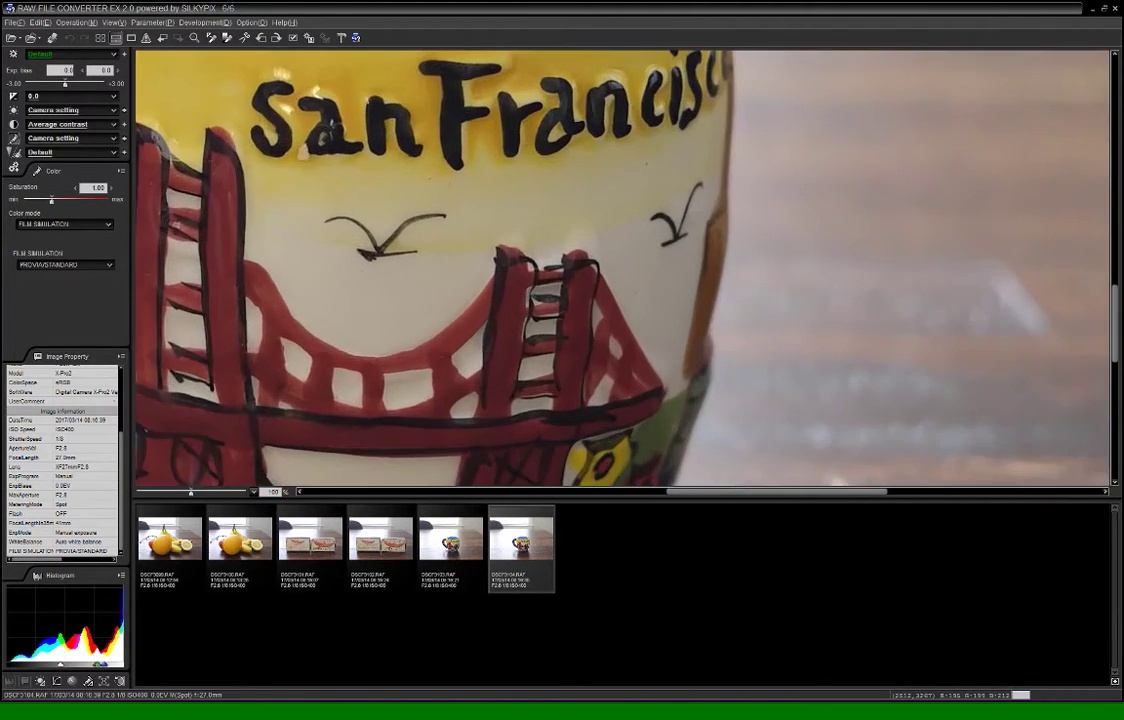
left_click_drag(459, 211, 500, 306)
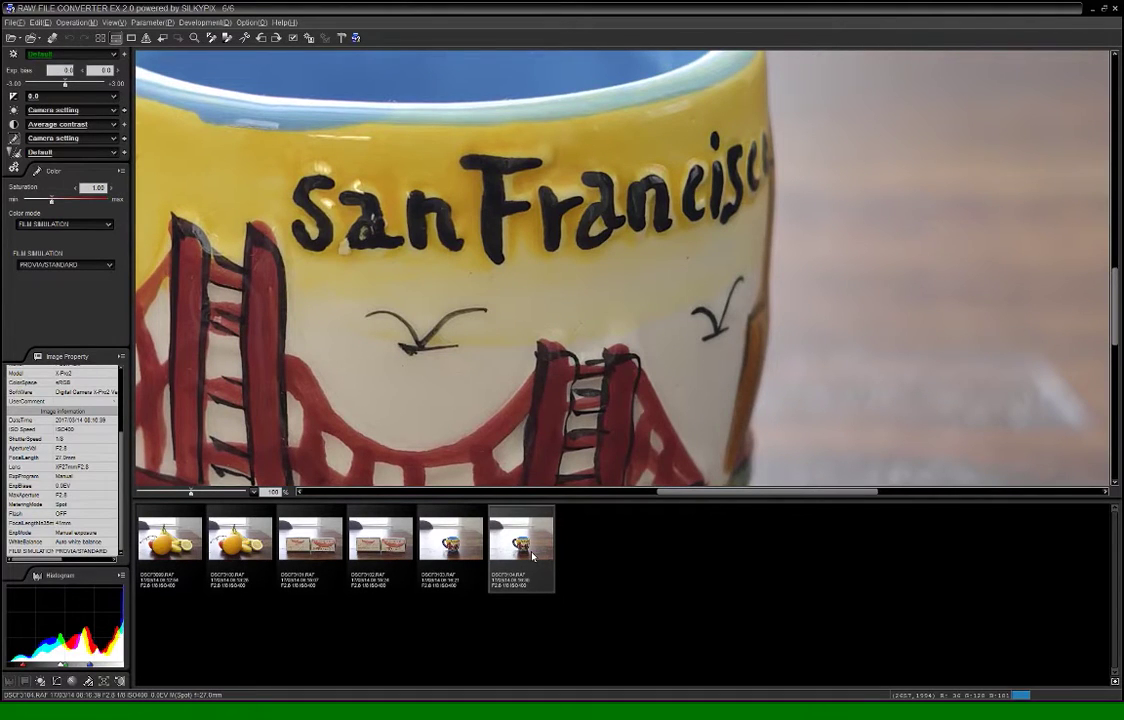
left_click(468, 556)
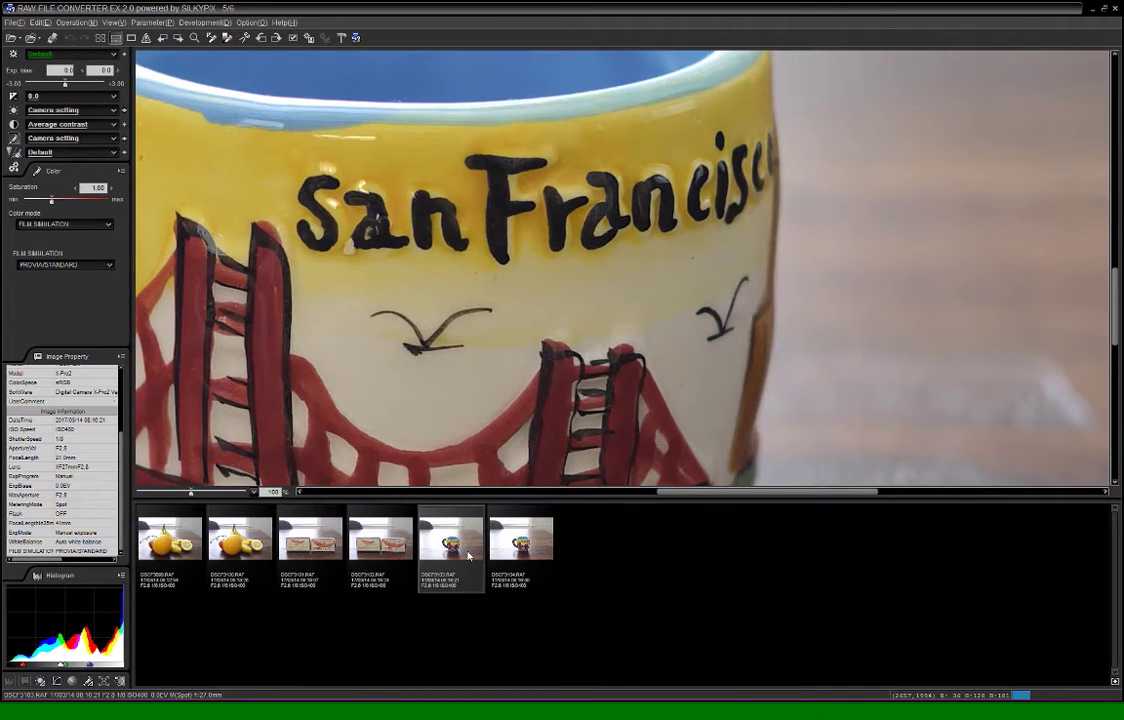
left_click(523, 556)
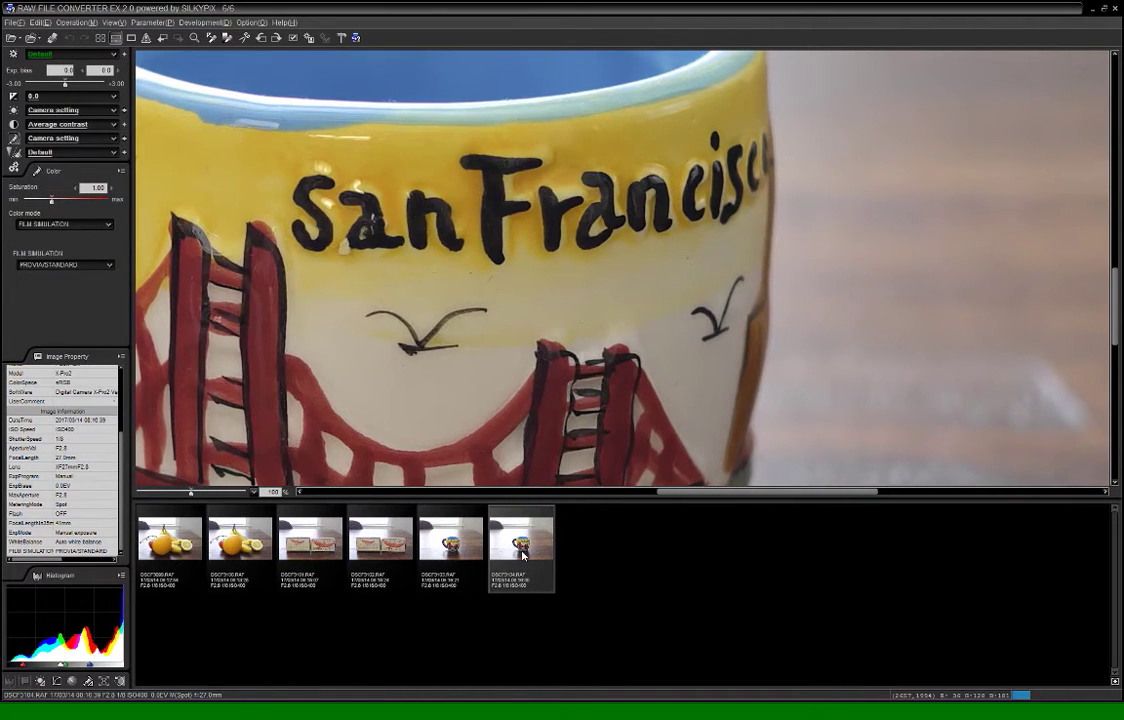
left_click(452, 556)
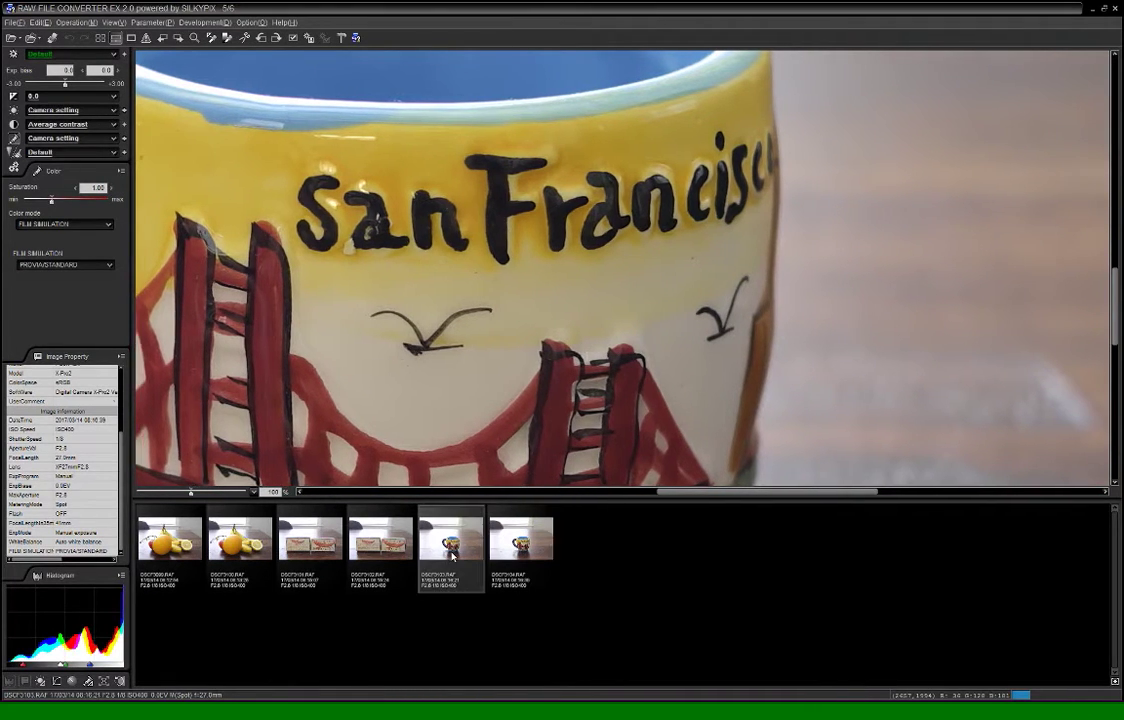
left_click(509, 556)
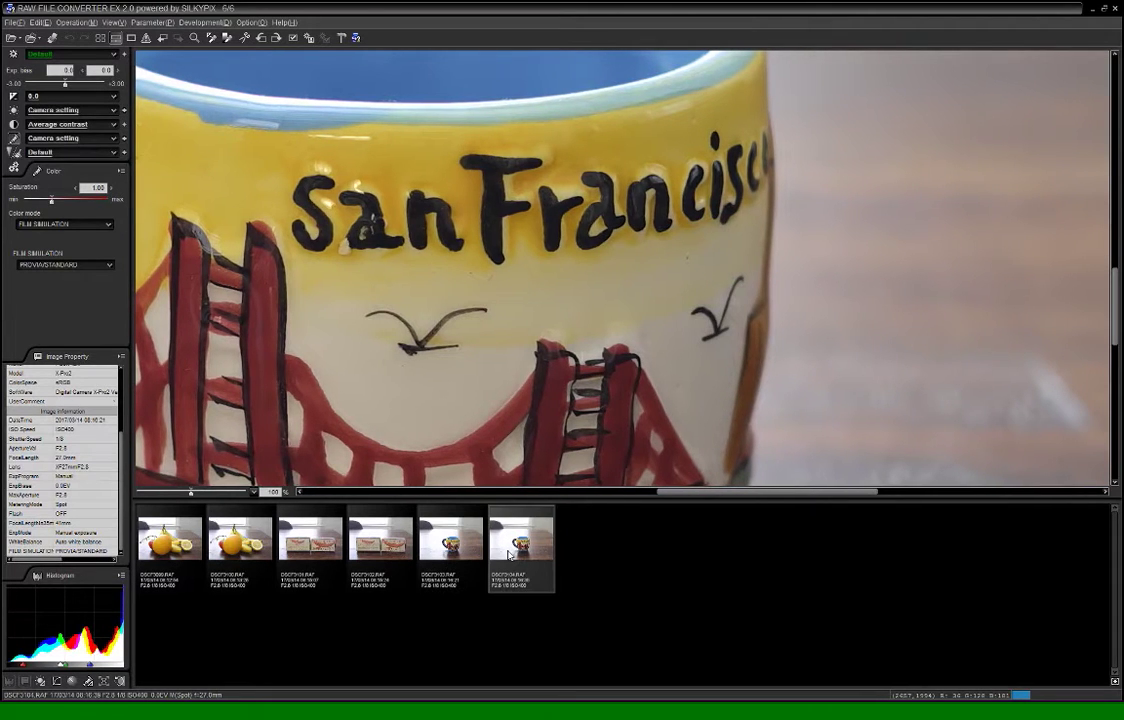
left_click(452, 555)
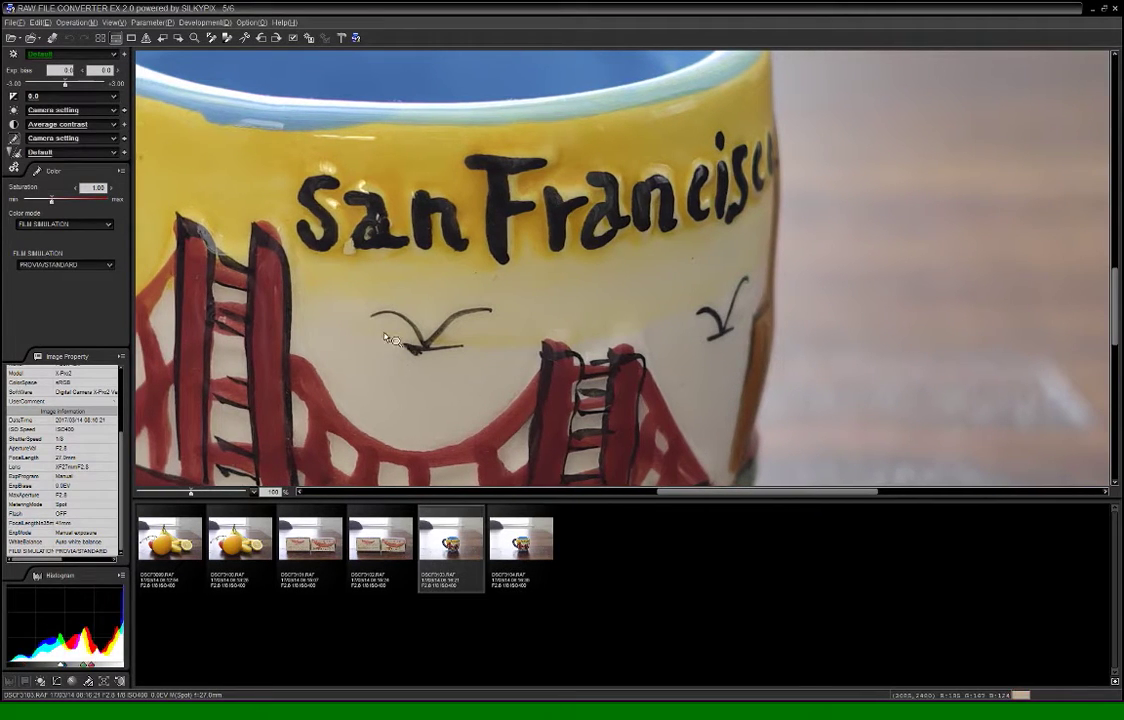
left_click(519, 548)
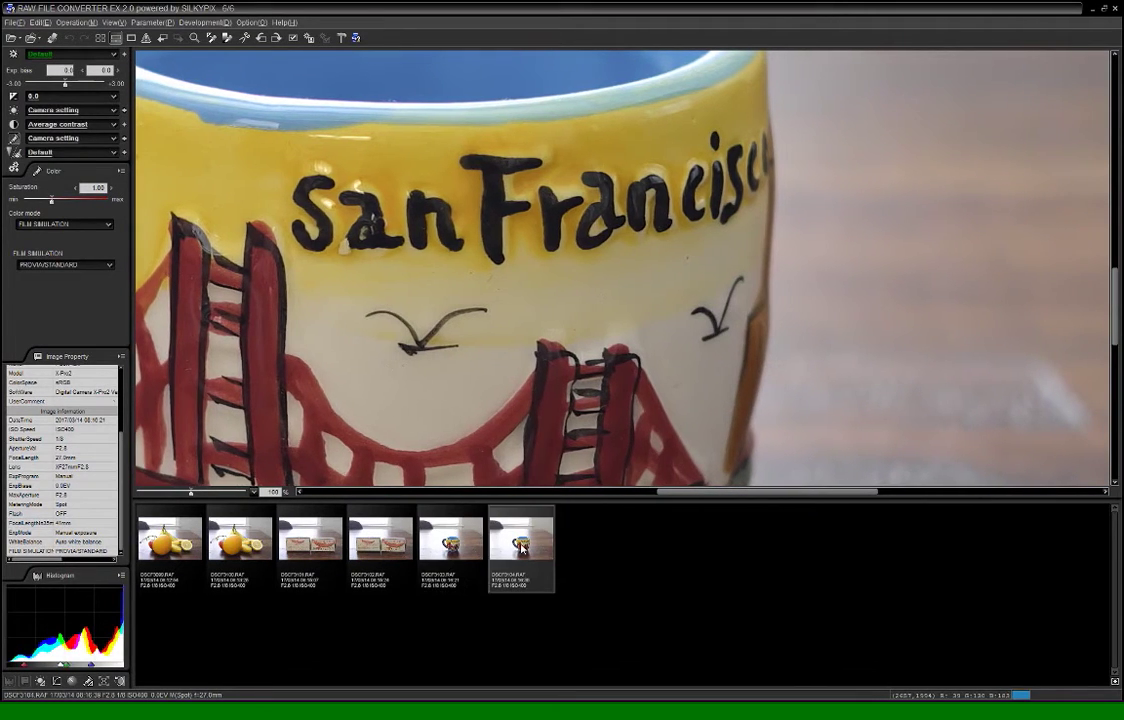
left_click(468, 549)
left_click(506, 550)
left_click(465, 551)
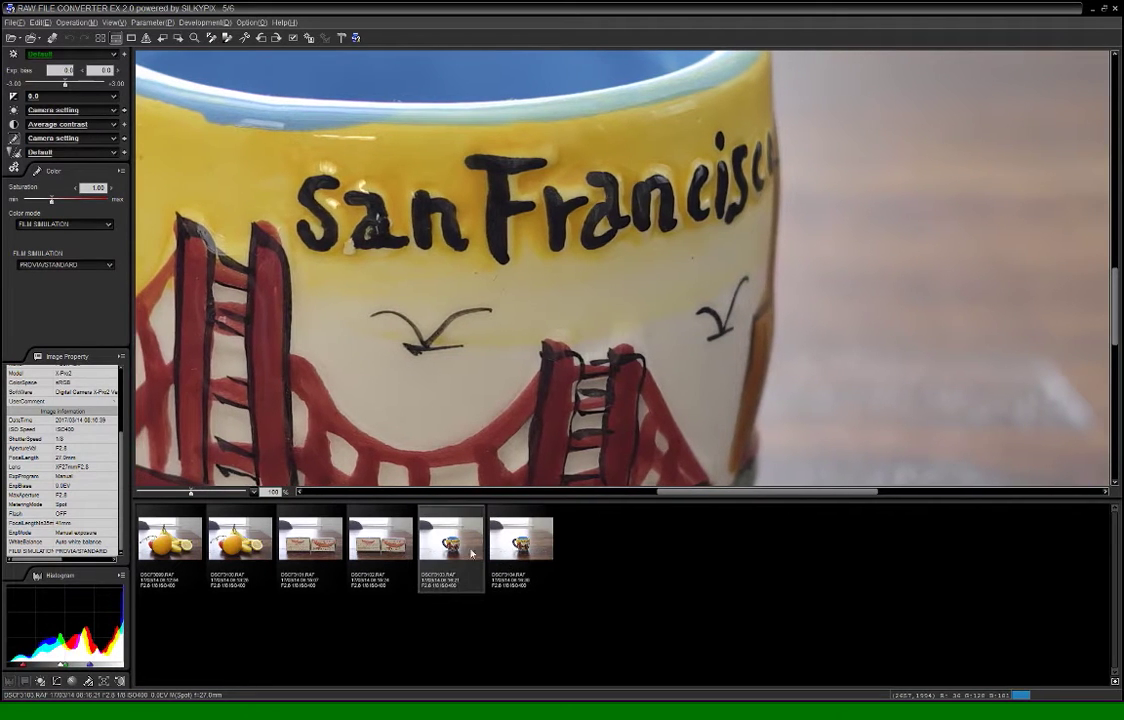
key("Right")
Set the zoom to 200% and compare the edges of the San Francisco lettering between DSCF3103.RAF and DSCF3104.RAF
left_click(268, 491)
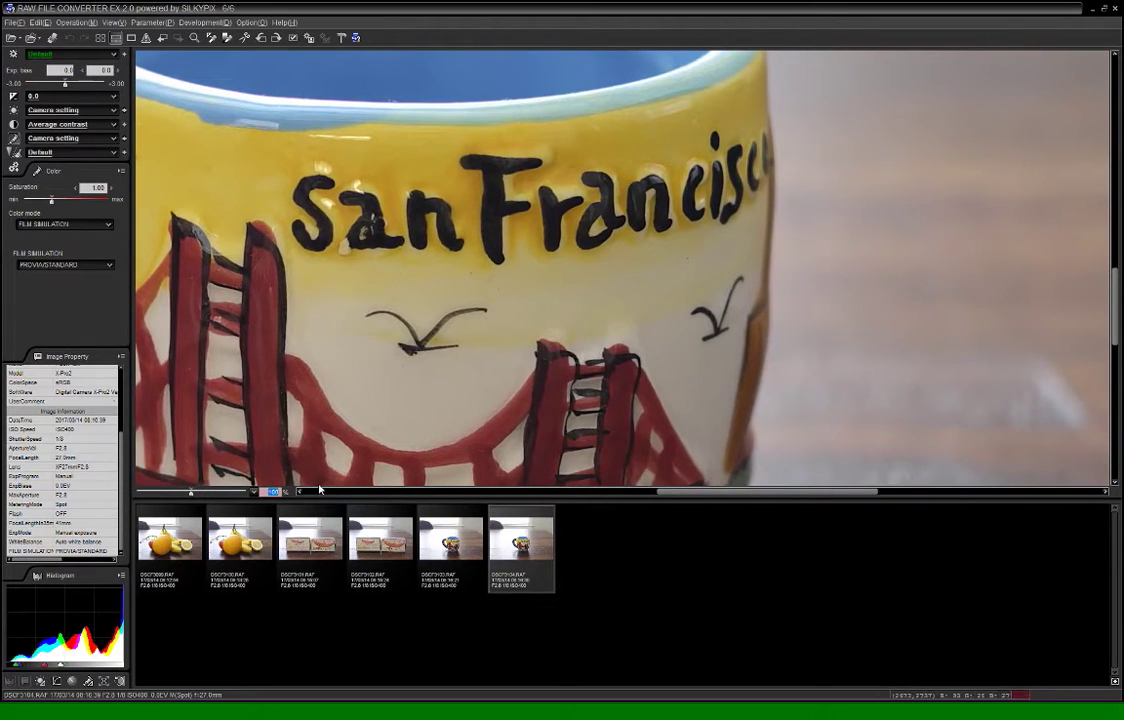
key("Return")
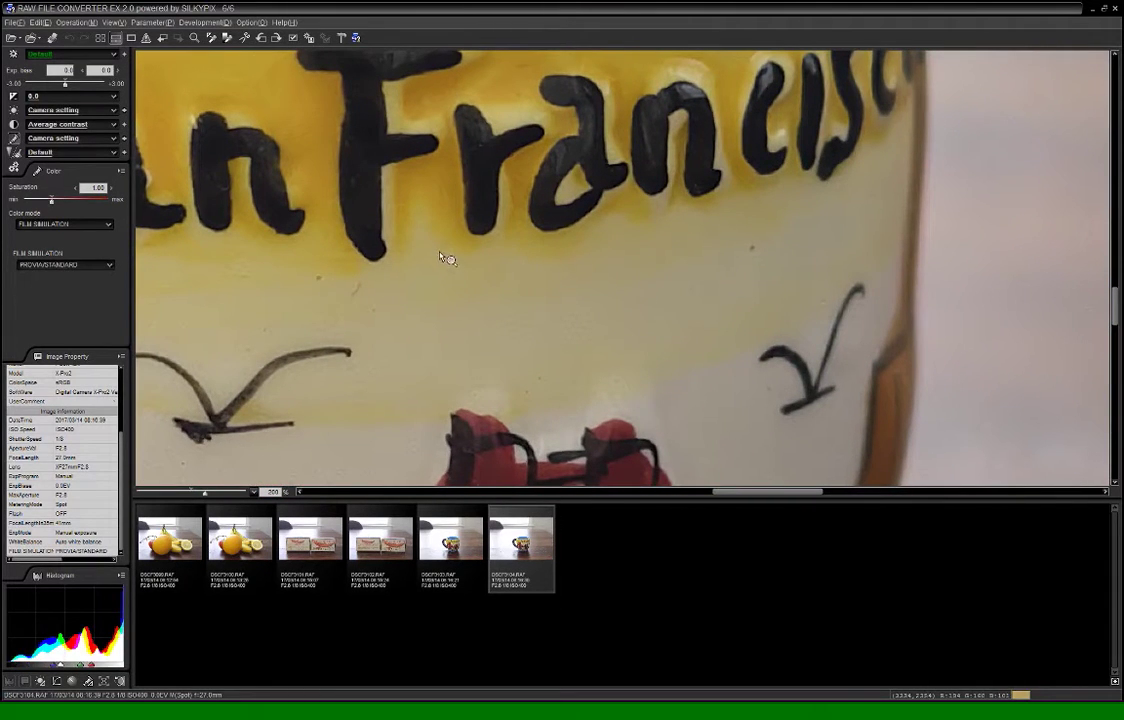
left_click_drag(393, 226, 652, 415)
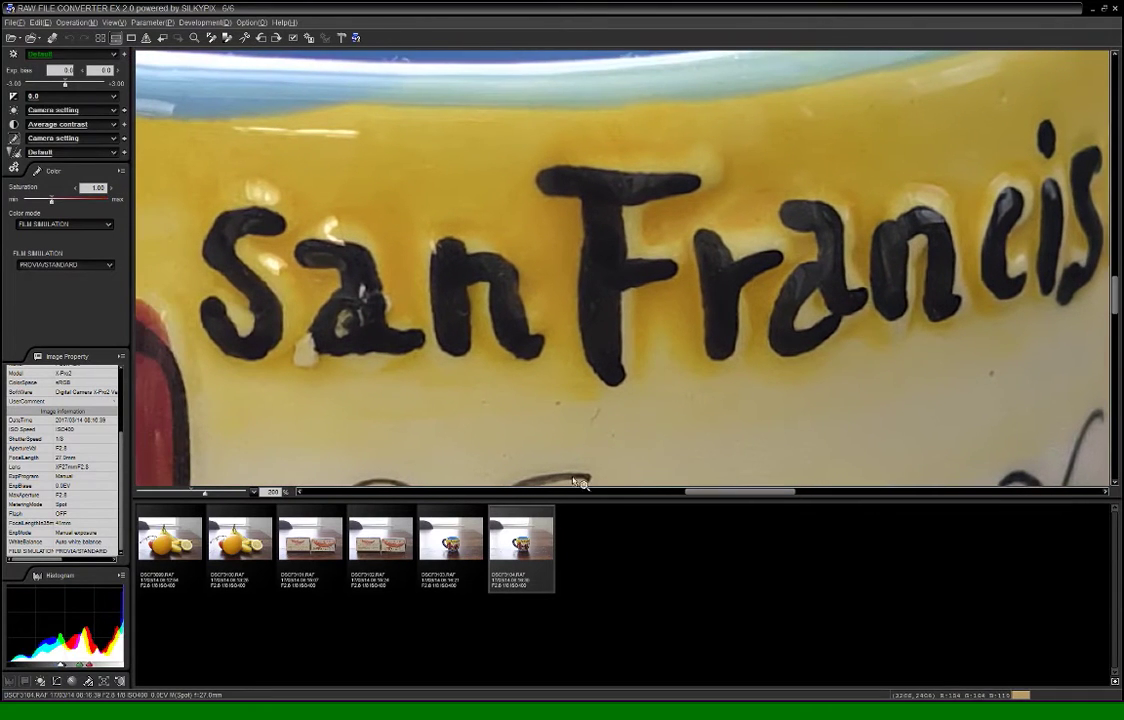
left_click(465, 560)
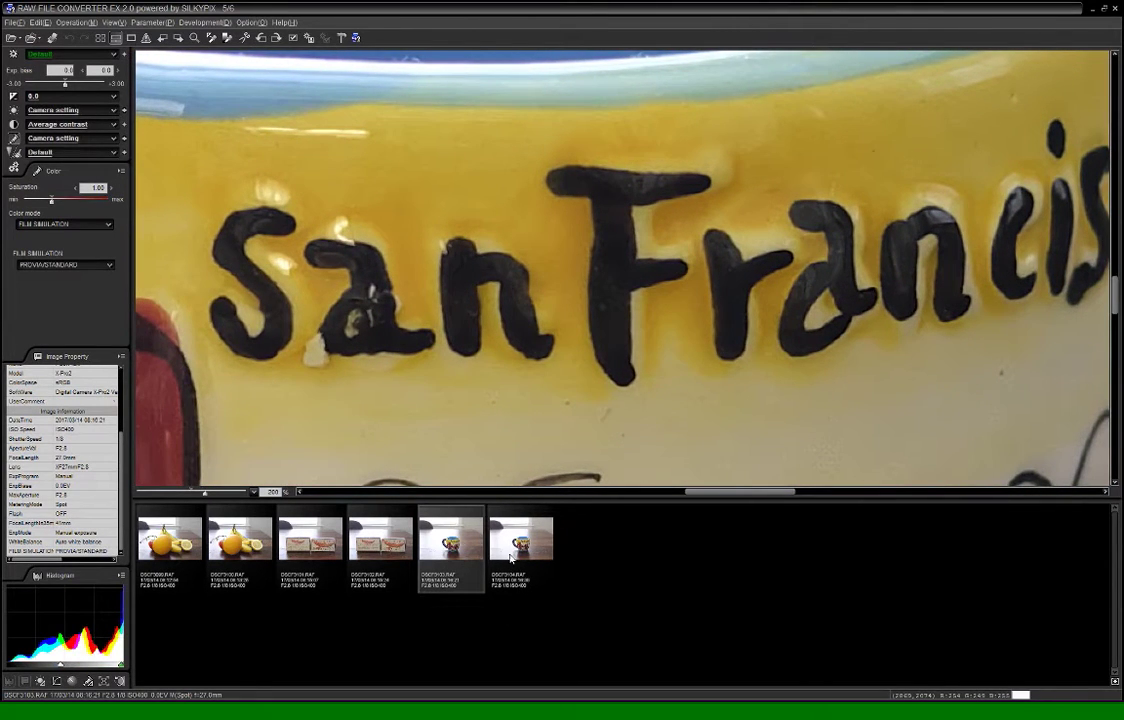
left_click(511, 558)
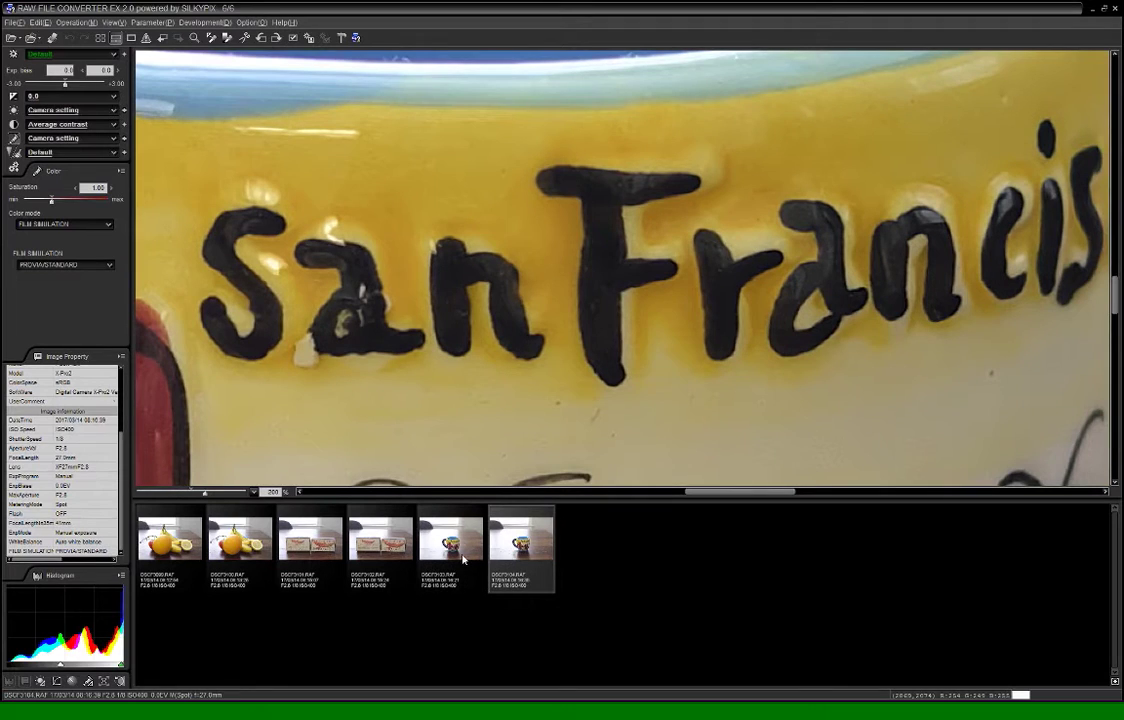
left_click(463, 560)
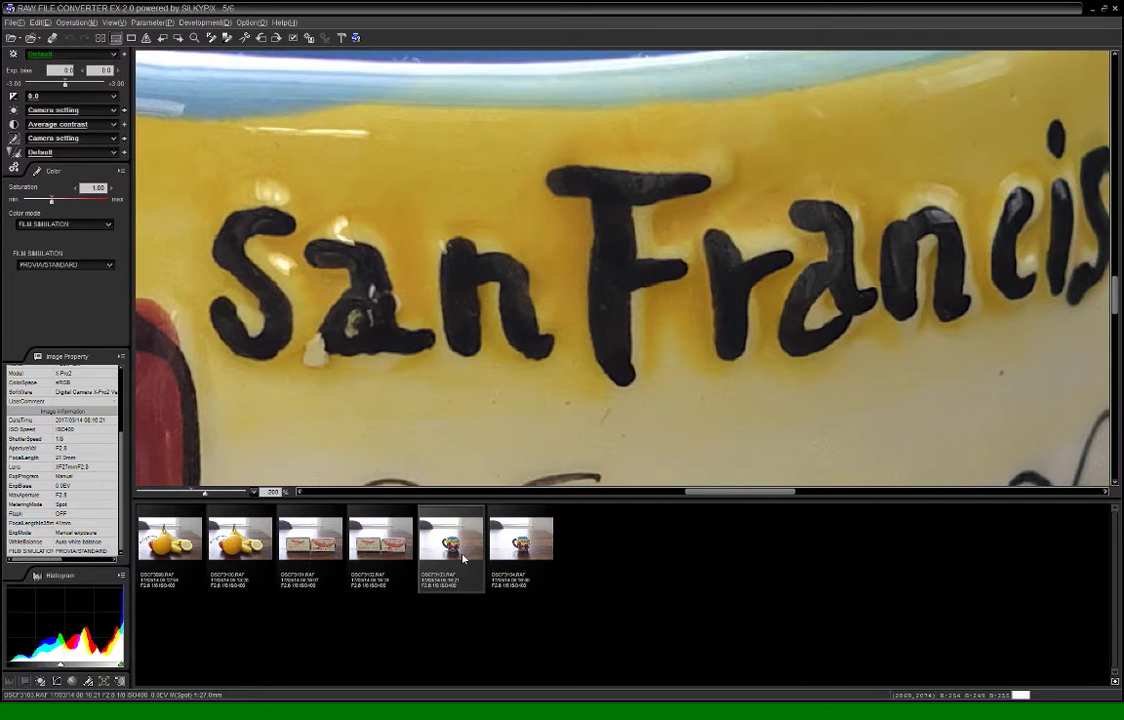
left_click(524, 557)
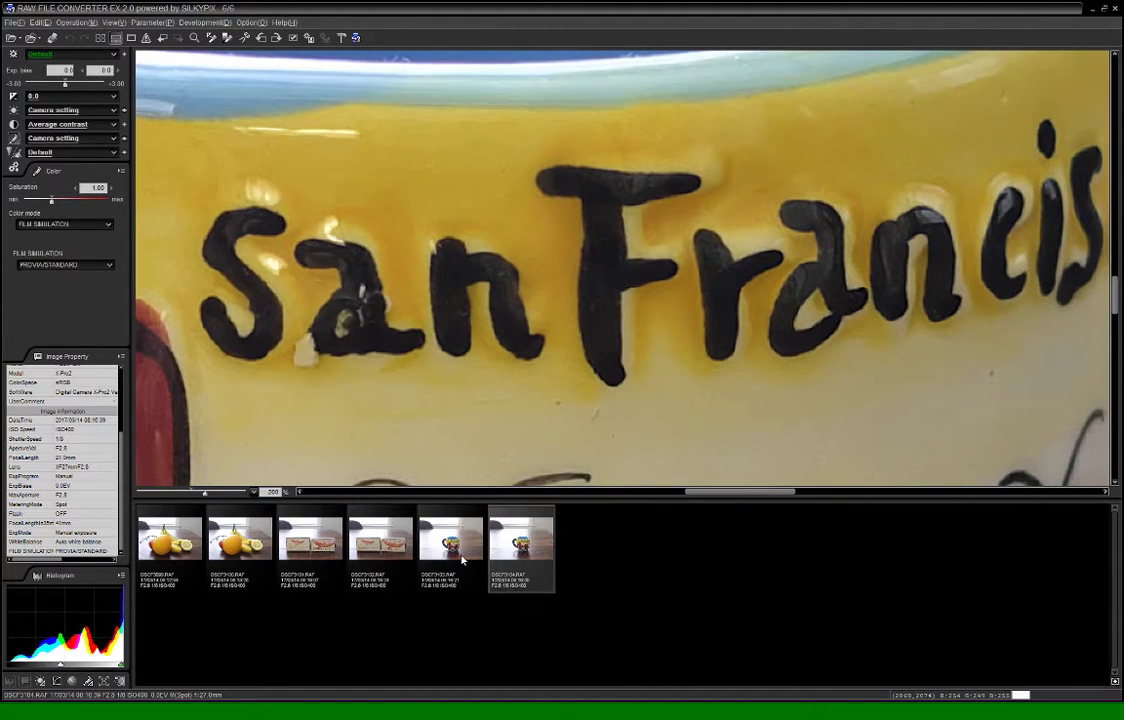
left_click(463, 560)
left_click(519, 563)
left_click(459, 563)
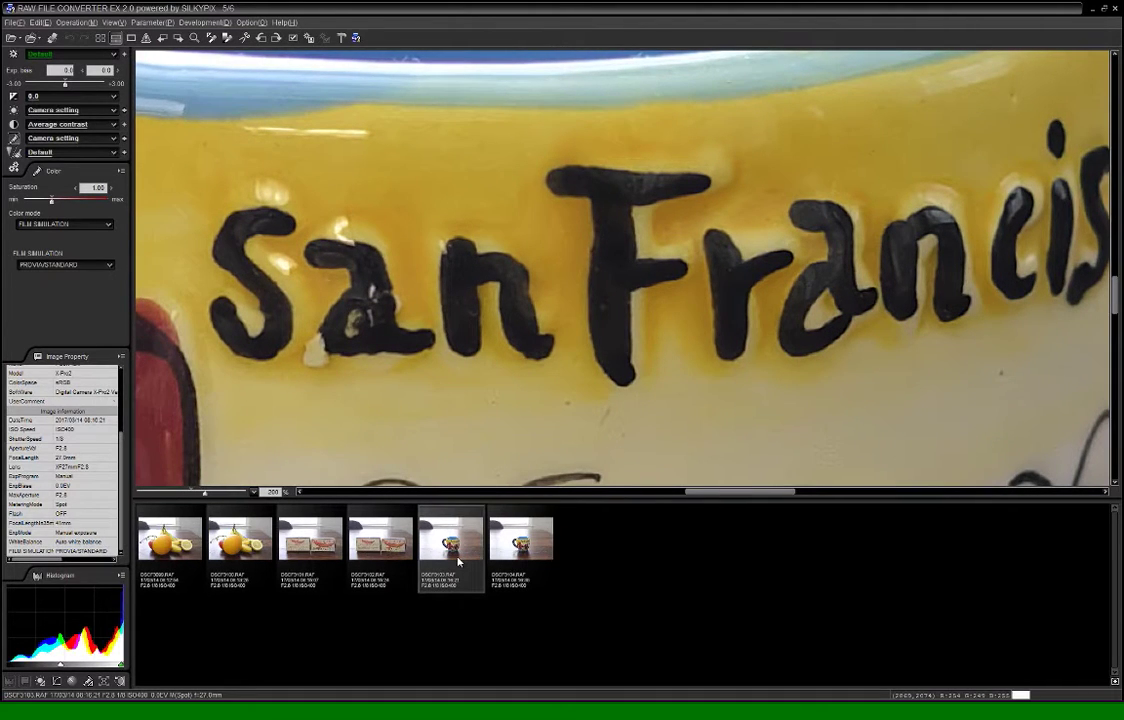
left_click(516, 563)
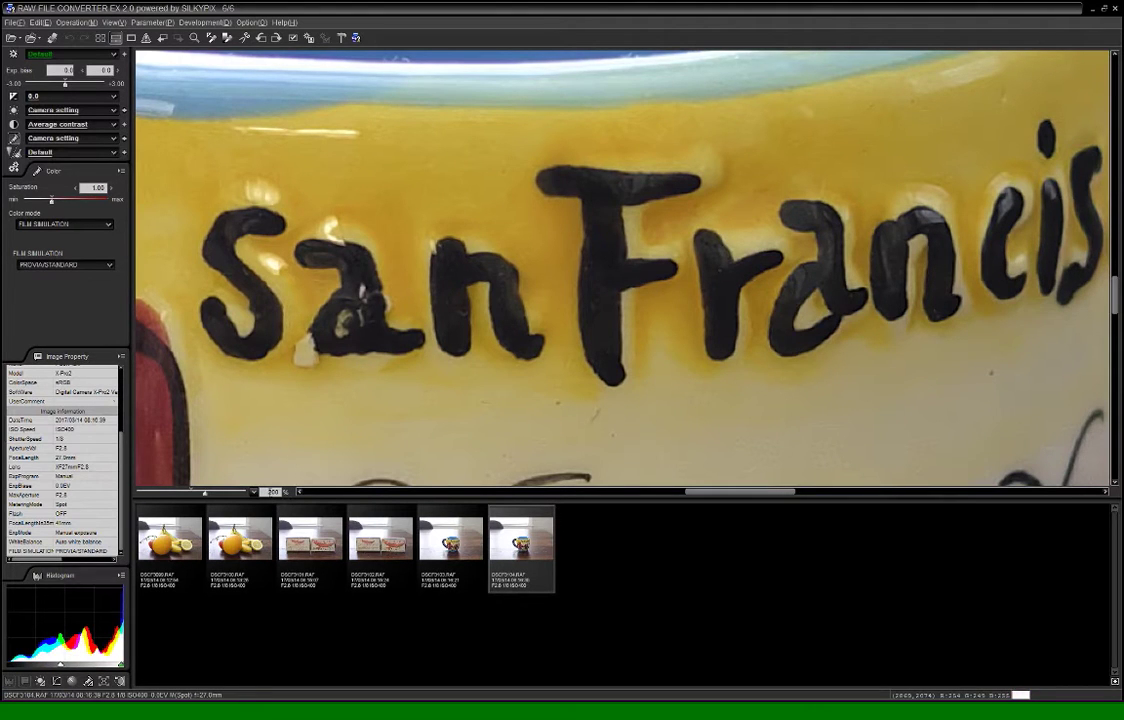
Set the zoom to 50% and apply the ACROS film simulation to both mug photos, DSCF3104.RAF and DSCF3103.RAF
left_click_drag(269, 492, 313, 492)
type("50")
key("Return")
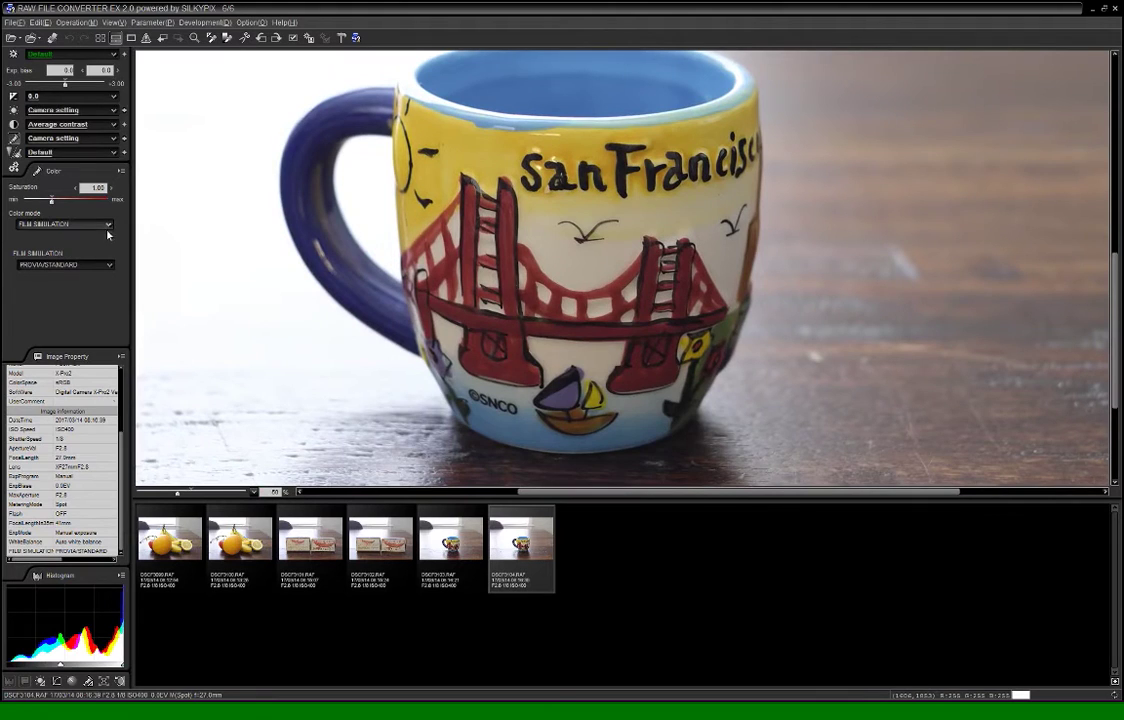
left_click(110, 265)
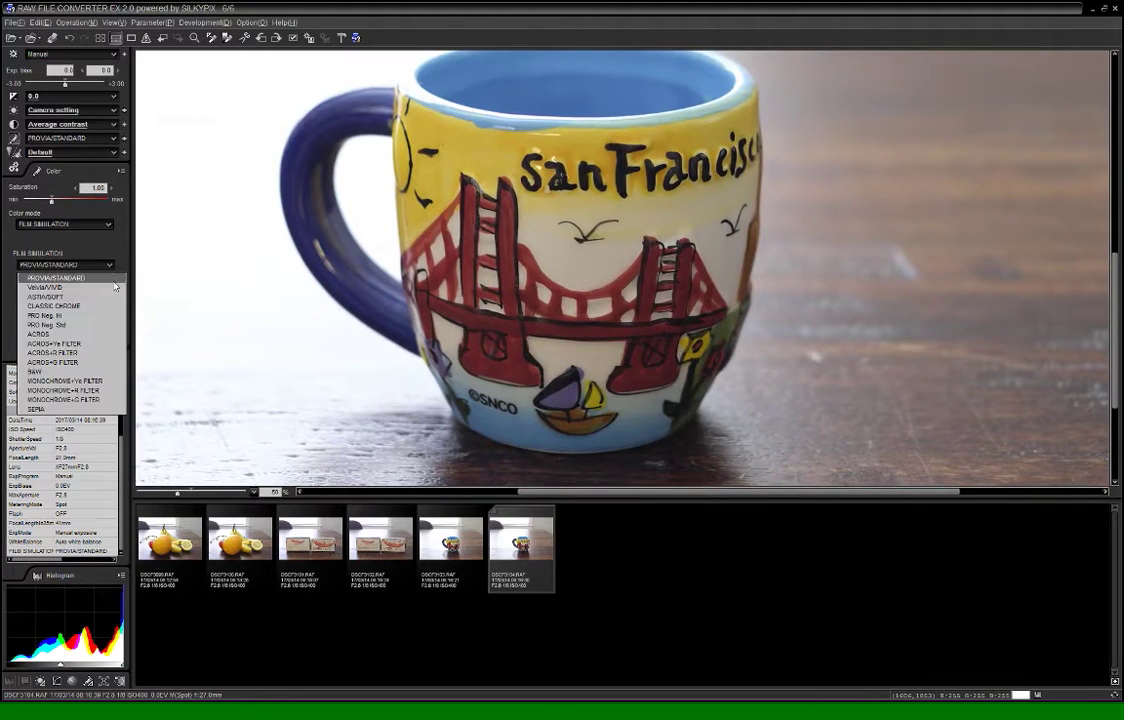
left_click(100, 334)
left_click(478, 537)
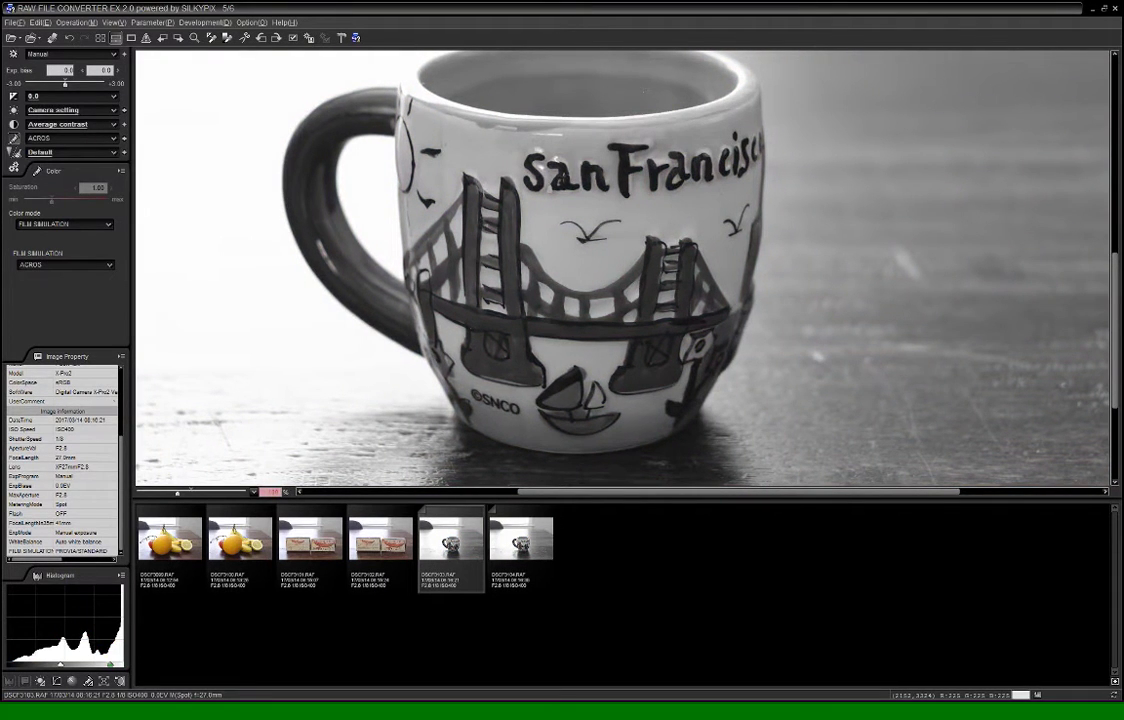
Compare the black-and-white lettering, birds and bridge between DSCF3103.RAF and DSCF3104.RAF at 100% zoom
scroll(400, 362, "up", 2)
left_click_drag(481, 298, 384, 437)
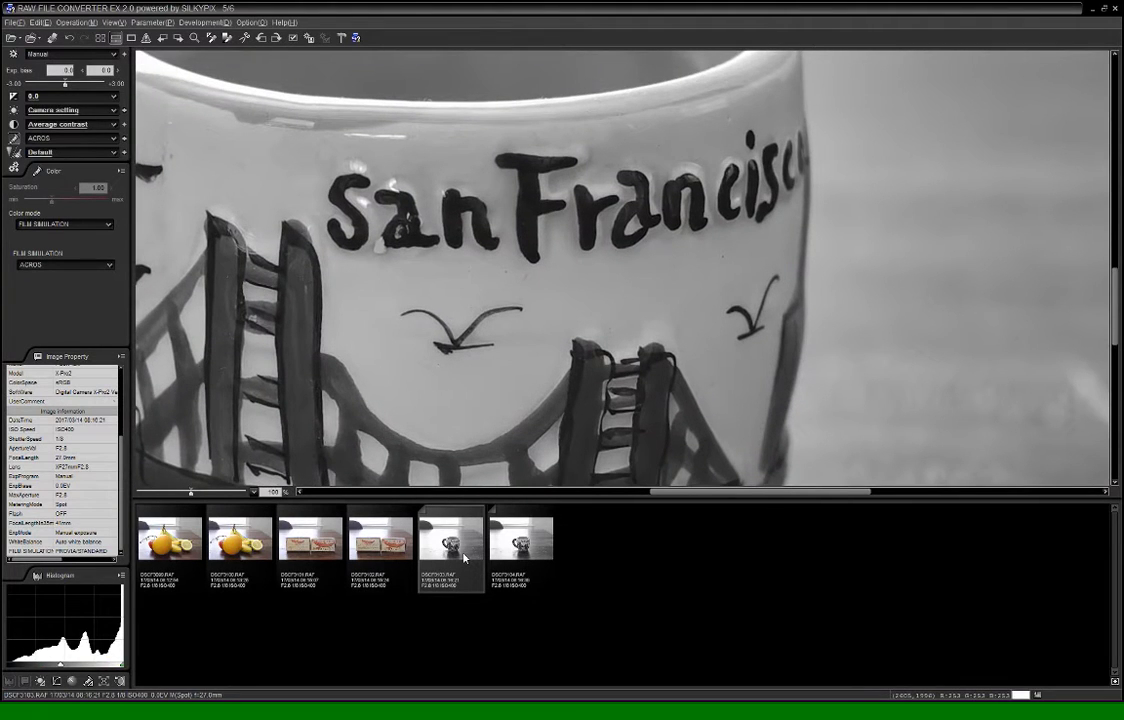
left_click(505, 555)
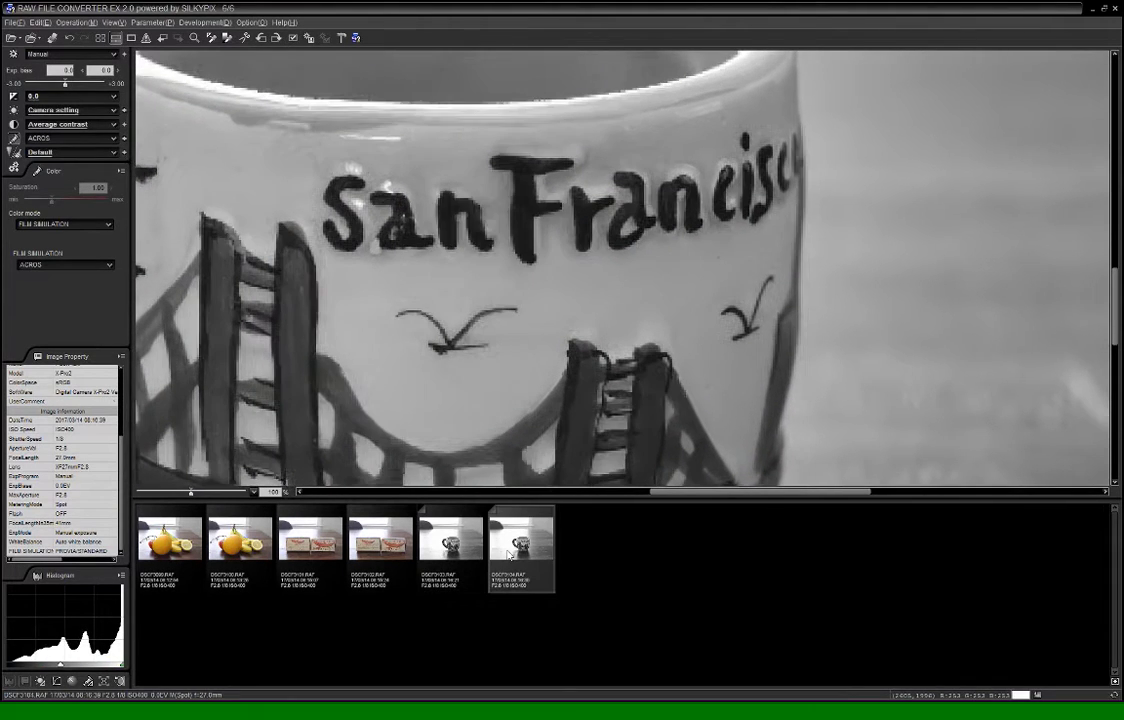
left_click(458, 562)
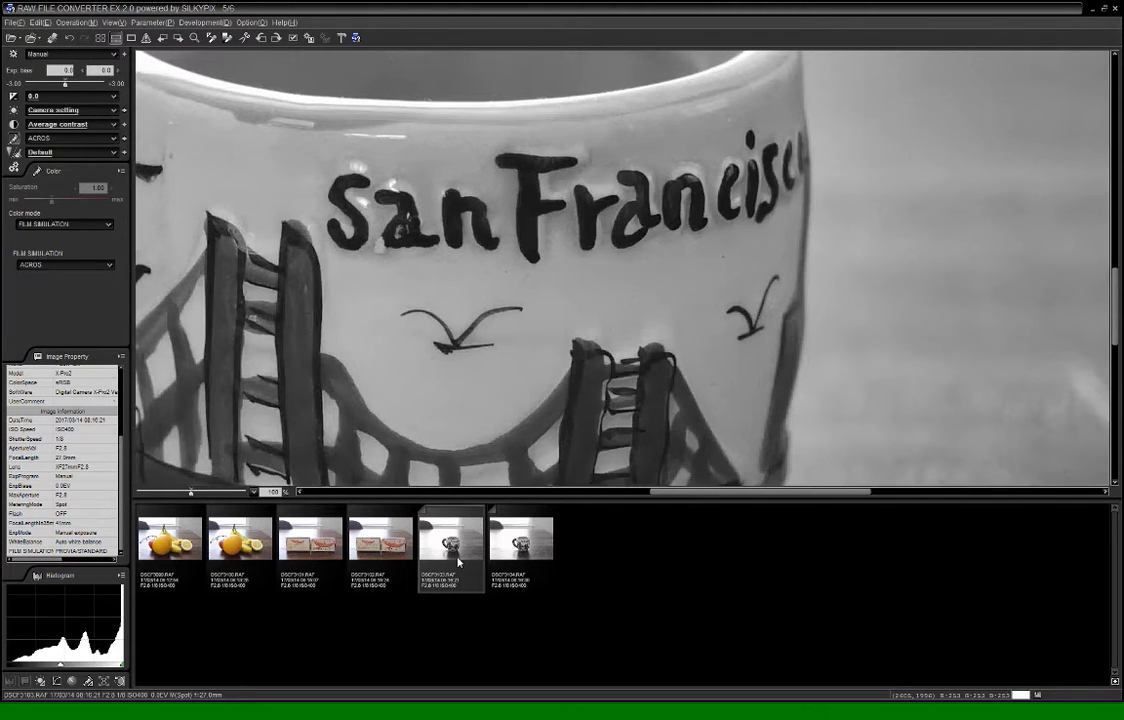
left_click(526, 567)
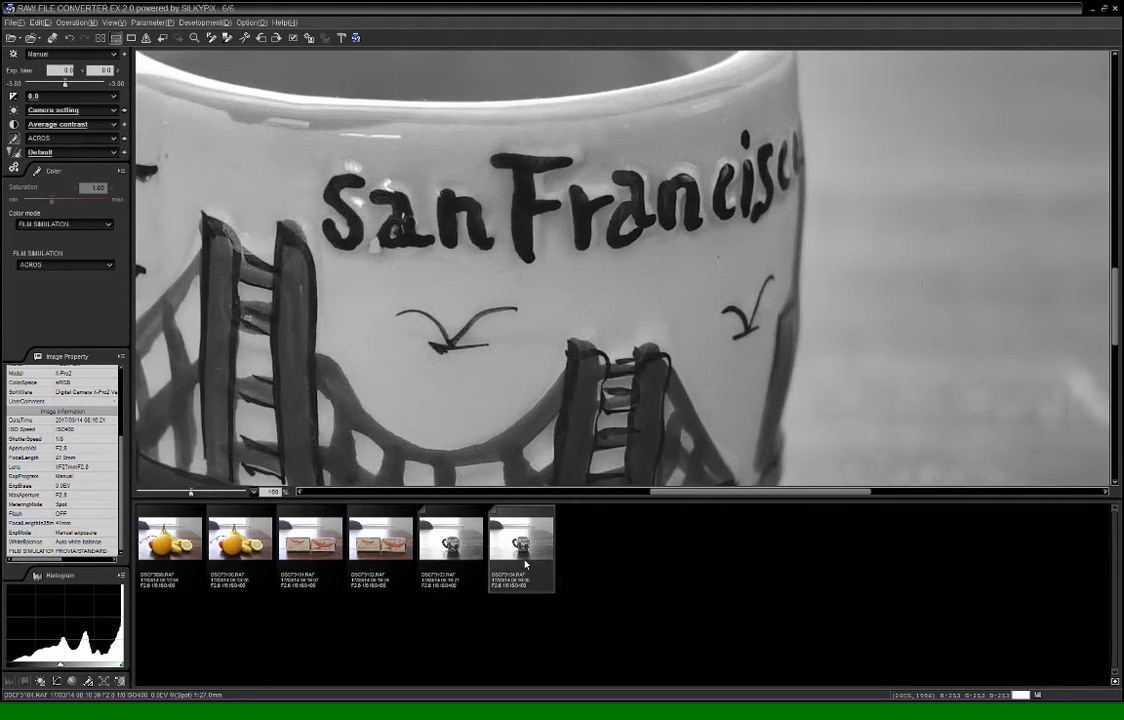
left_click(461, 562)
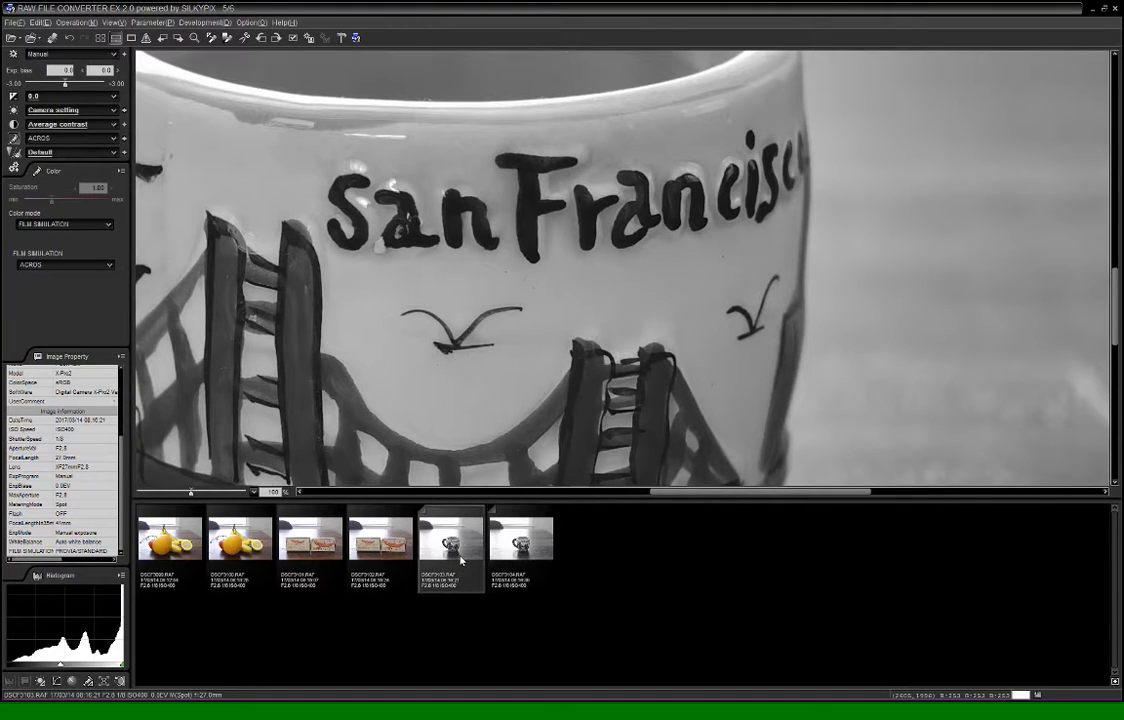
left_click(526, 565)
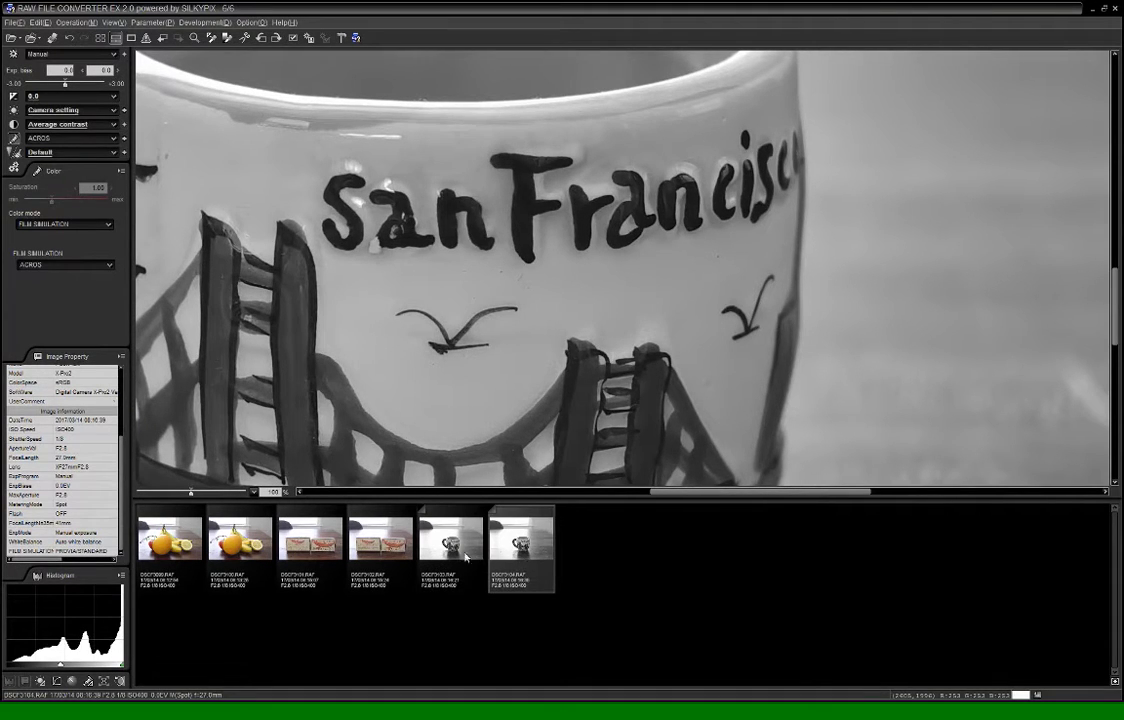
left_click(464, 557)
left_click(520, 553)
Set the zoom to 200% and compare the black-and-white San Francisco lettering between DSCF3103.RAF and DSCF3104.RAF
left_click_drag(268, 491, 307, 490)
type("112")
key("Return")
left_click(458, 555)
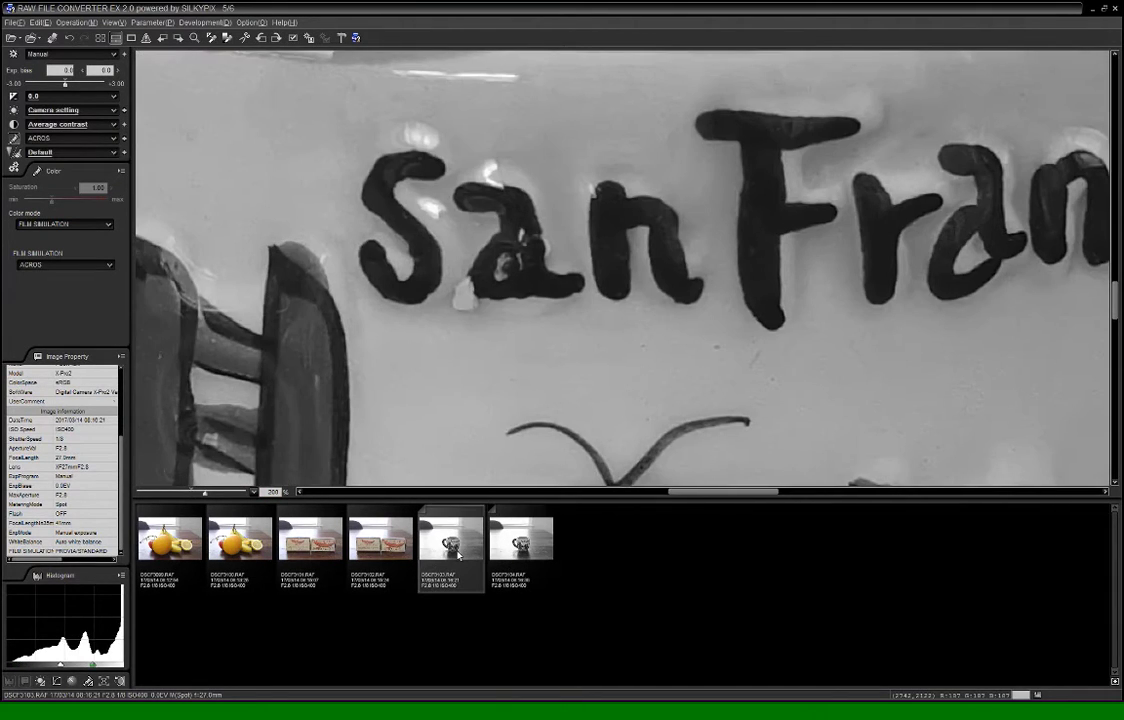
left_click(511, 550)
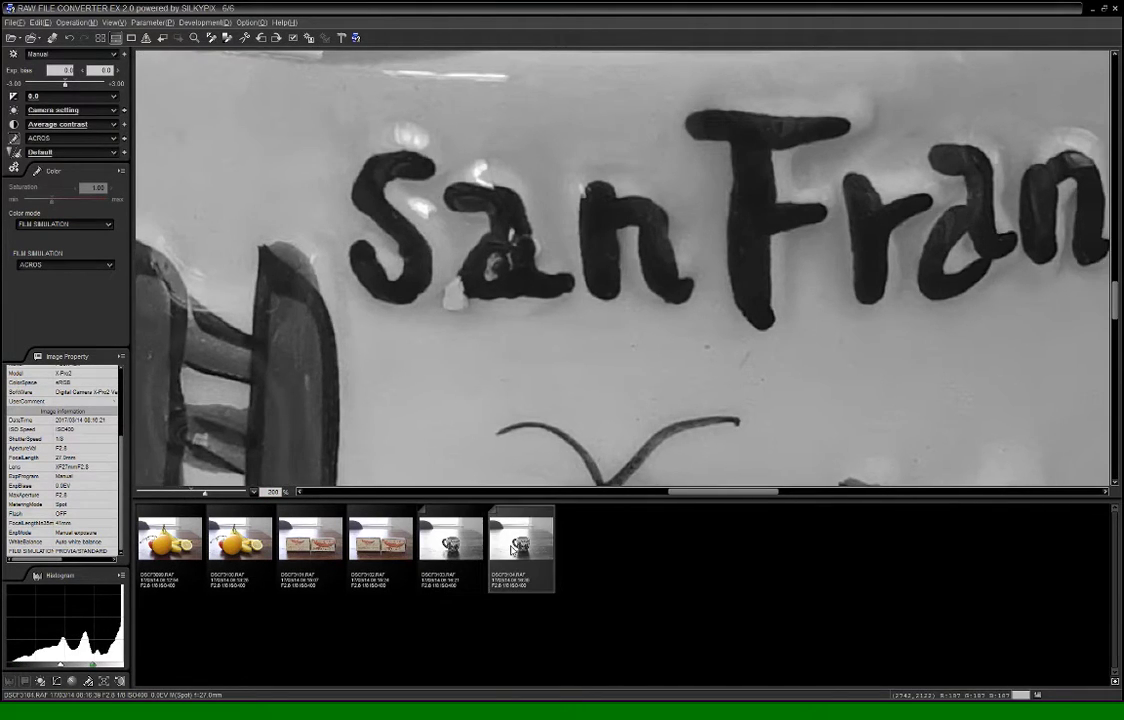
Switch back and forth between DSCF3103.RAF and DSCF3104.RAF at 200% to recheck the black-and-white letter edges
left_click(440, 558)
left_click(507, 552)
left_click(461, 559)
left_click(520, 555)
Reduce the zoom to 100% and on to 50%, and compare the whole black-and-white mug between DSCF3104.RAF and DSCF3103.RAF
left_click_drag(269, 492, 311, 491)
type("100")
key("Return")
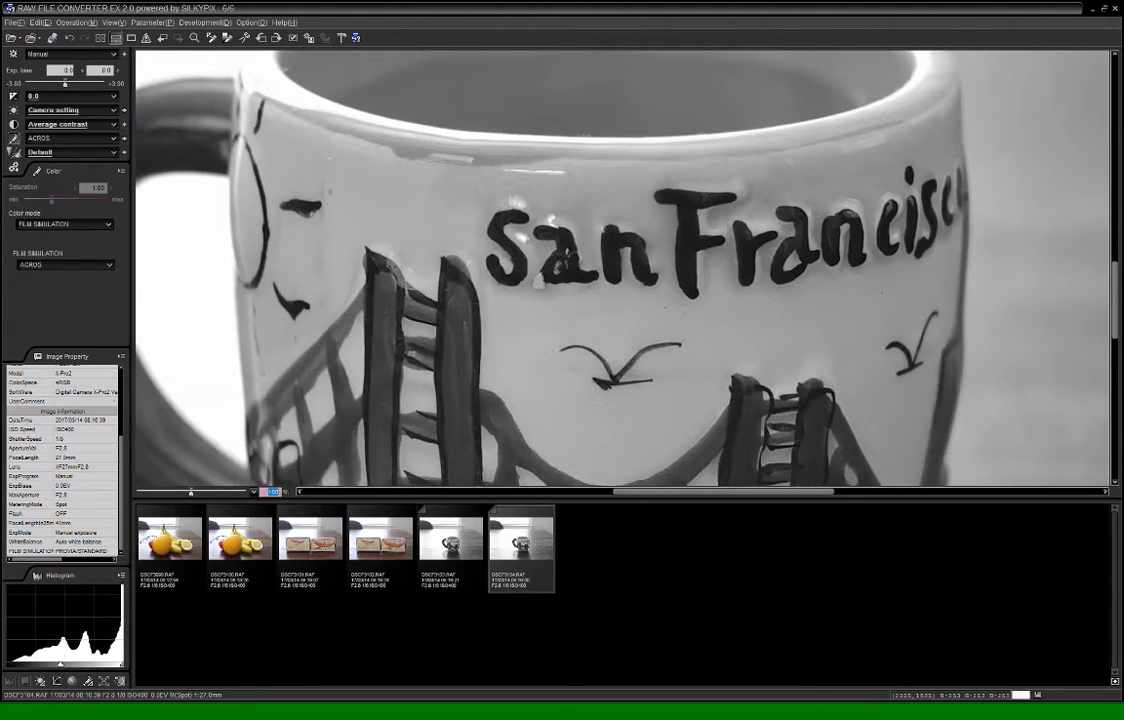
type("60")
key("Return")
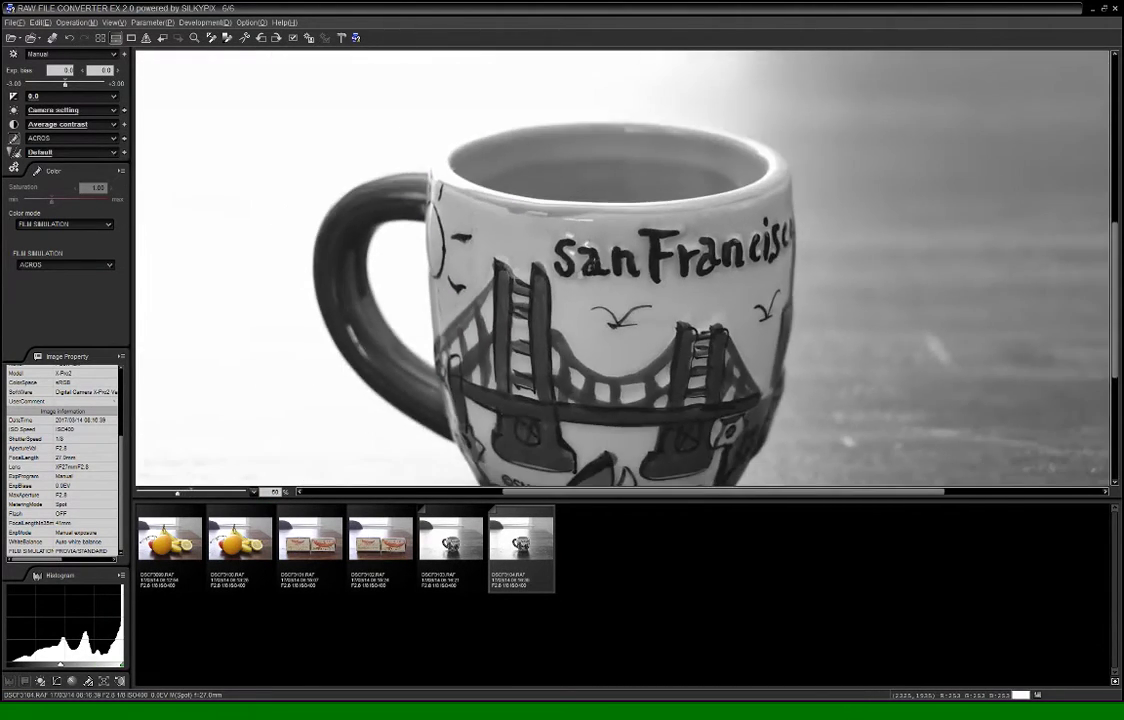
left_click_drag(661, 328, 573, 263)
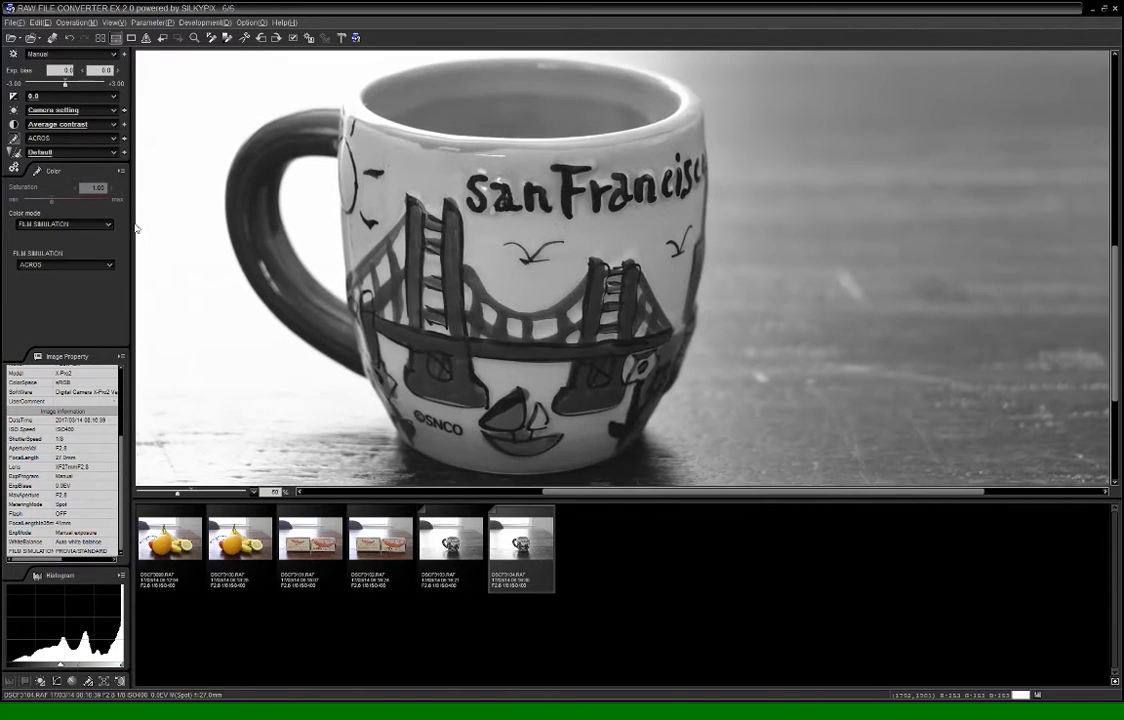
left_click(464, 551)
left_click(533, 551)
left_click(450, 545)
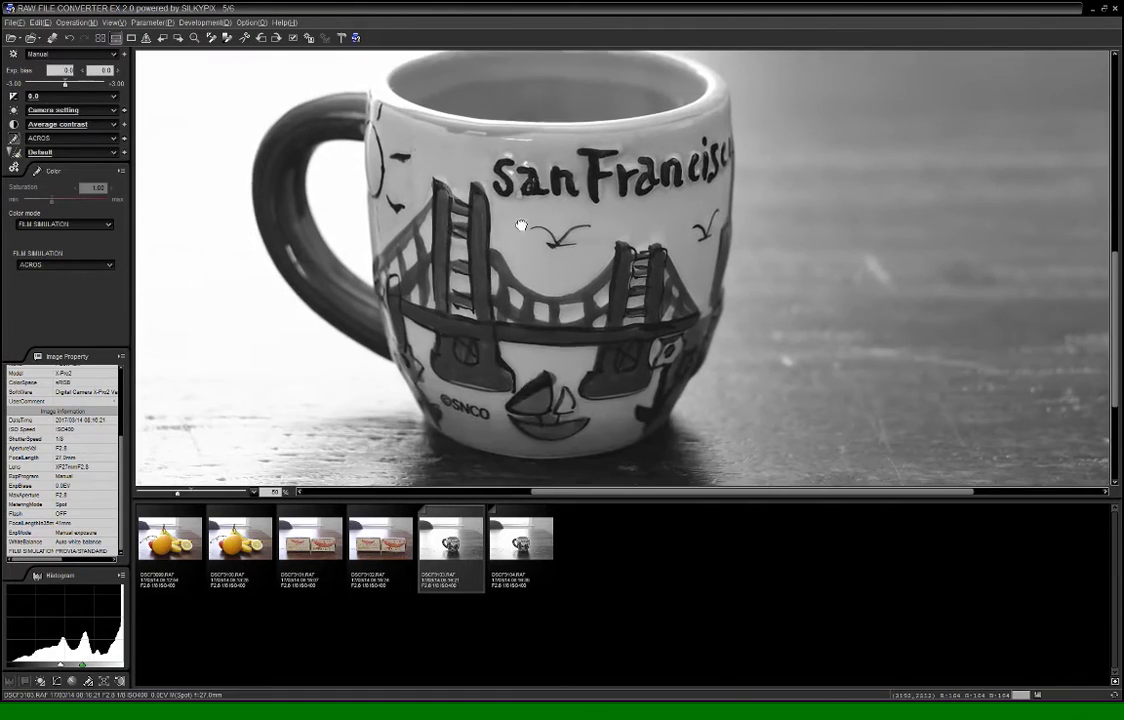
Compare the mug's bridge and boat drawings and the tabletop tones between DSCF3103.RAF and DSCF3104.RAF at 50% zoom
left_click(522, 573)
left_click_drag(492, 270, 465, 301)
left_click(448, 545)
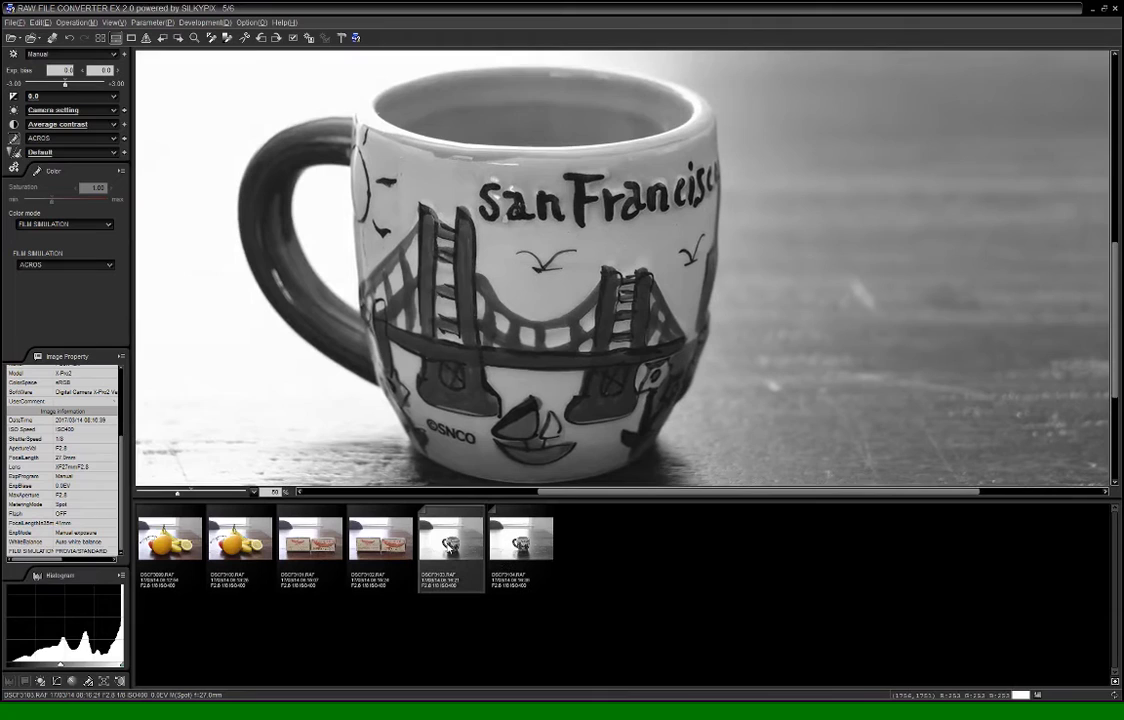
left_click(523, 548)
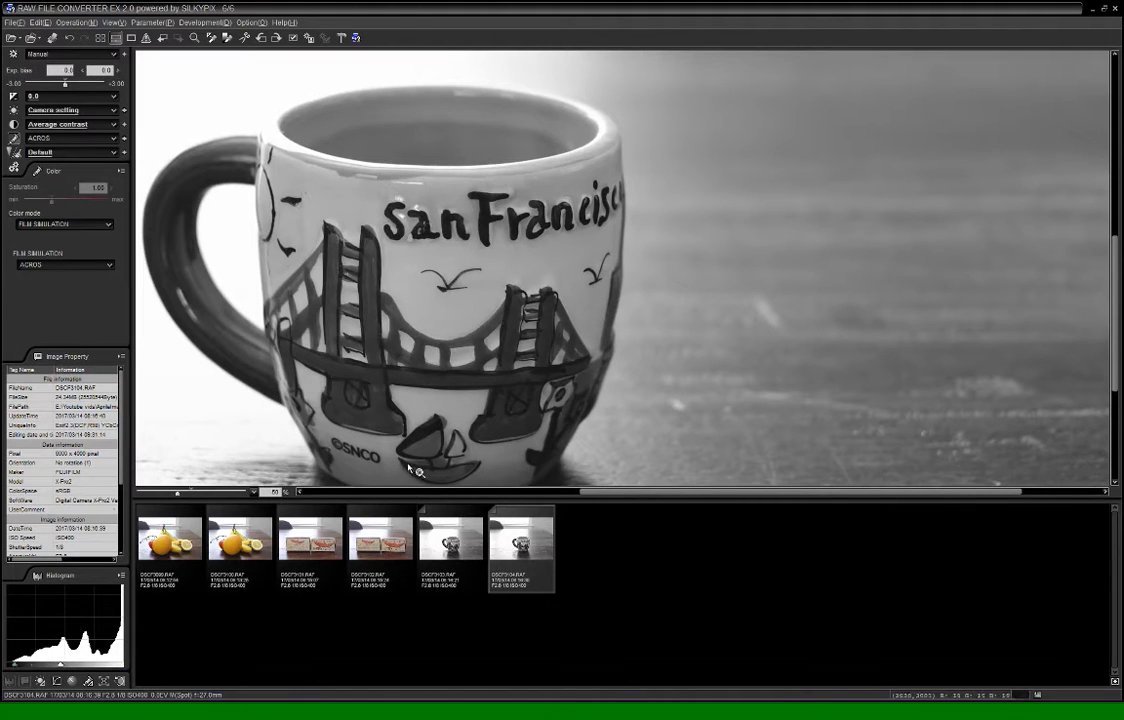
left_click(438, 541)
left_click(503, 540)
left_click(448, 552)
left_click(515, 545)
left_click_drag(308, 175, 284, 130)
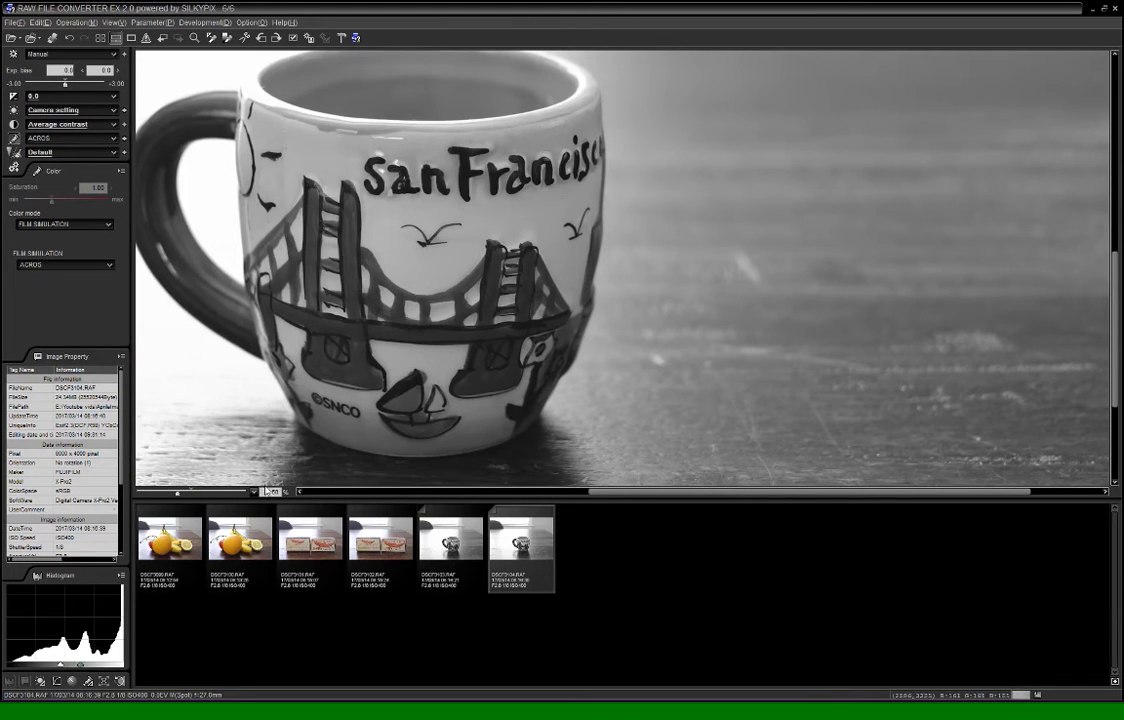
Set the zoom to 500% and centre the view on the small bird near the mug's right edge
left_click_drag(266, 492, 307, 495)
type("500")
key("Return")
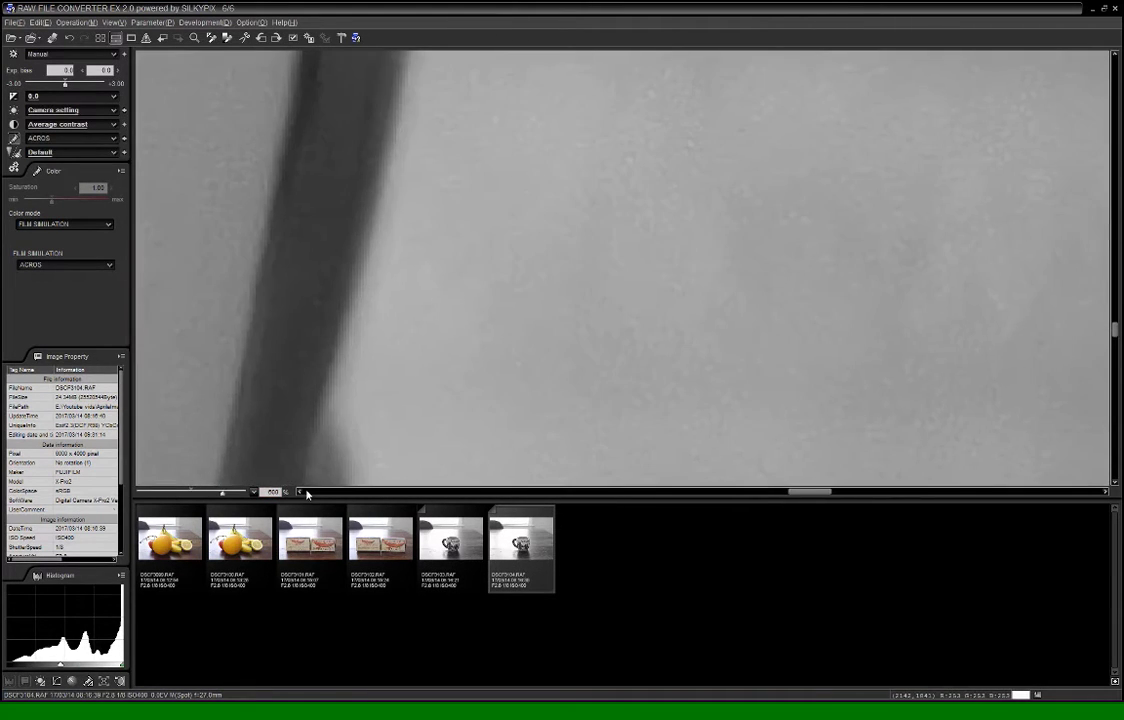
mouse_move(263, 214)
left_mouse_down()
mouse_move(626, 370)
mouse_move(731, 440)
left_mouse_up()
mouse_move(499, 161)
left_mouse_down()
mouse_move(715, 337)
mouse_move(477, 291)
mouse_move(310, 190)
left_mouse_up()
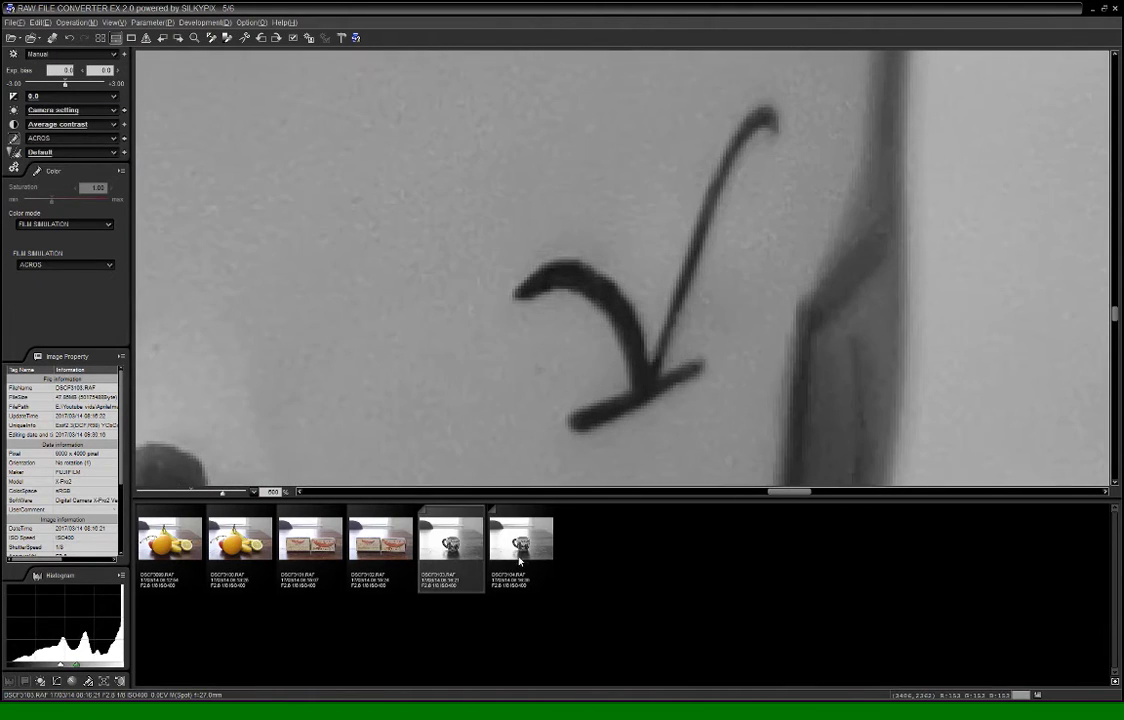
Compare the small bird's outline and surrounding grain between DSCF3104.RAF and DSCF3103.RAF at 500% zoom
left_click(521, 560)
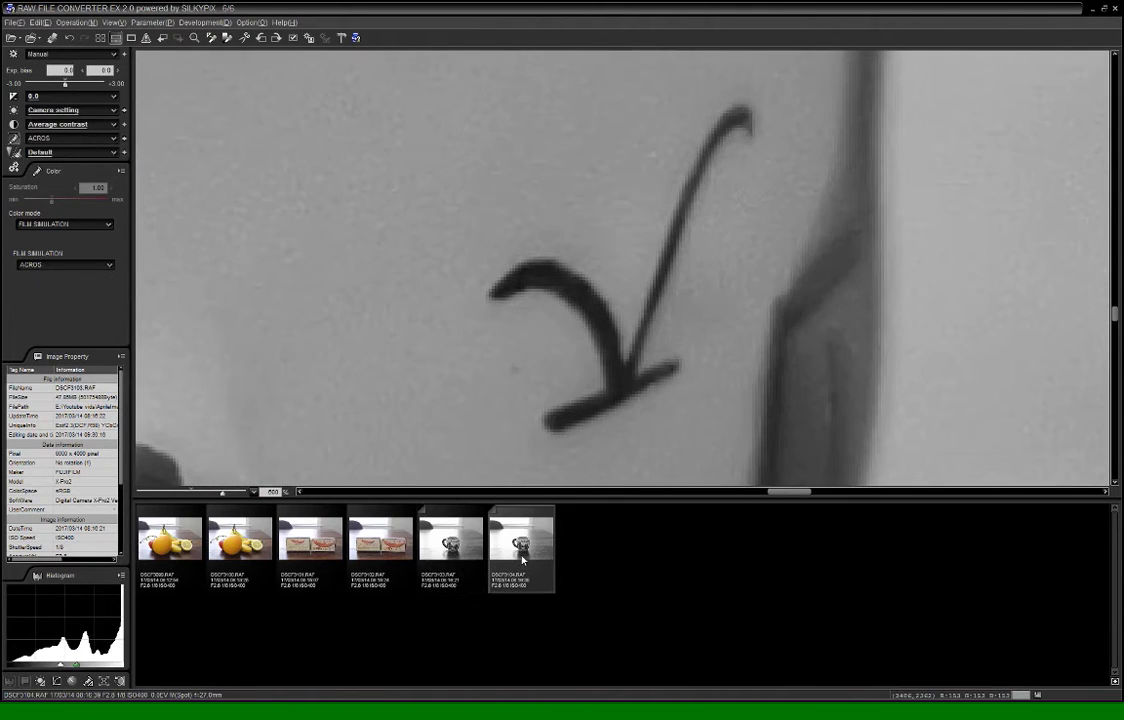
key("Left")
key("Right")
key("Left")
key("Right")
key("Left")
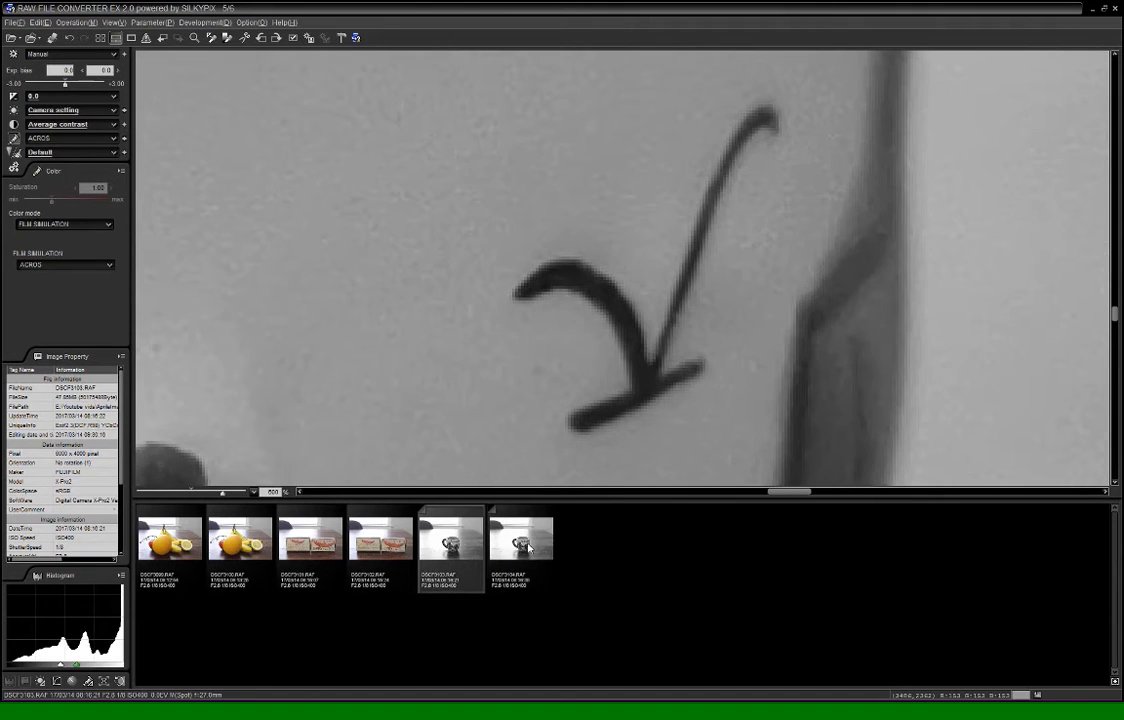
key("Right")
key("Left")
key("Right")
key("Left")
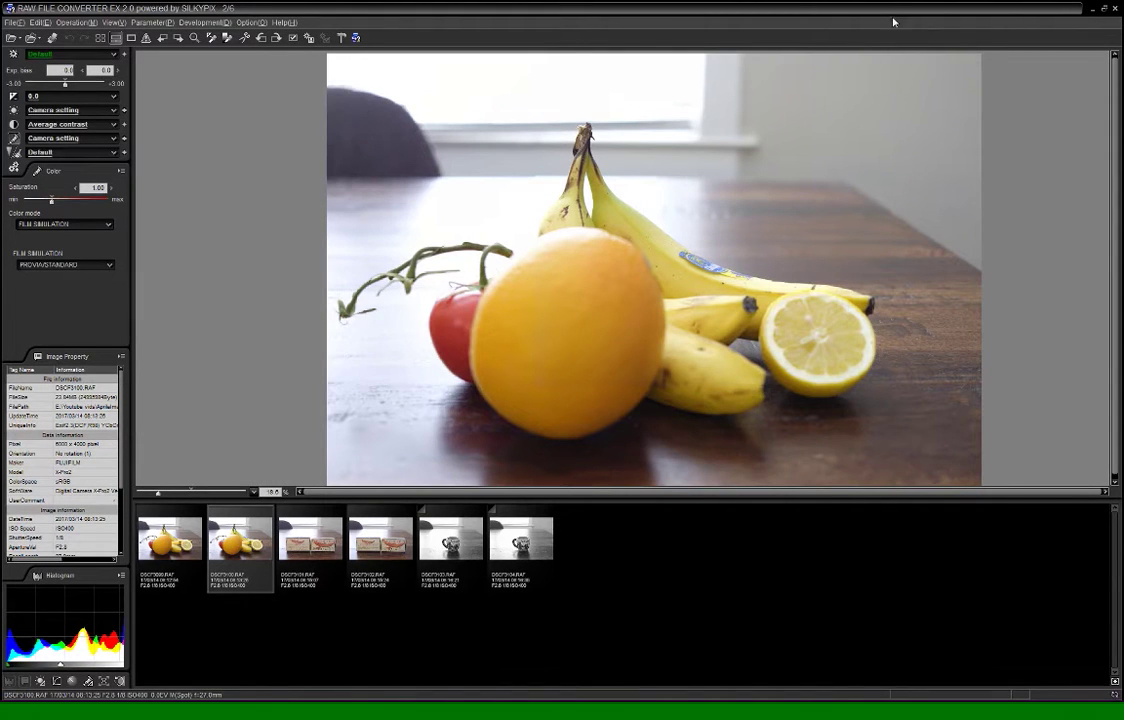
Switch to Lightroom and view the banana stem in DSCF3099.RAF at 1:1 zoom
left_click(1104, 9)
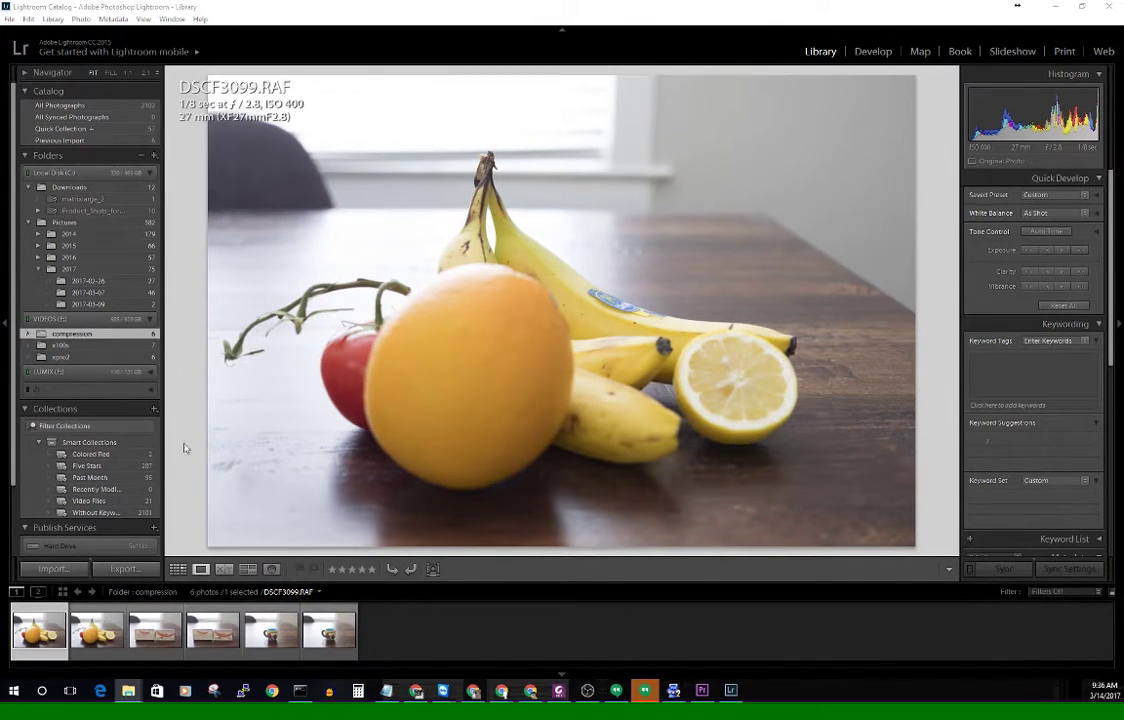
left_click(470, 160)
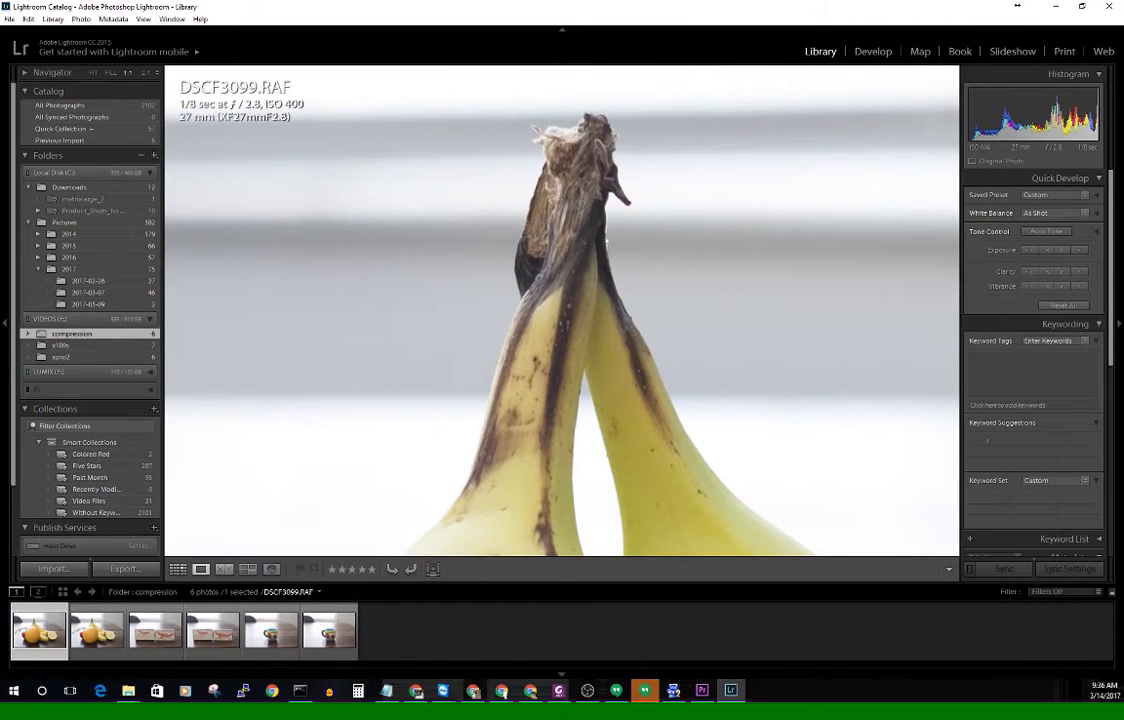
Arrange the RAW File Converter EX and Lightroom windows side by side to compare the banana stem of DSCF3099.RAF at 100%
left_click(673, 690)
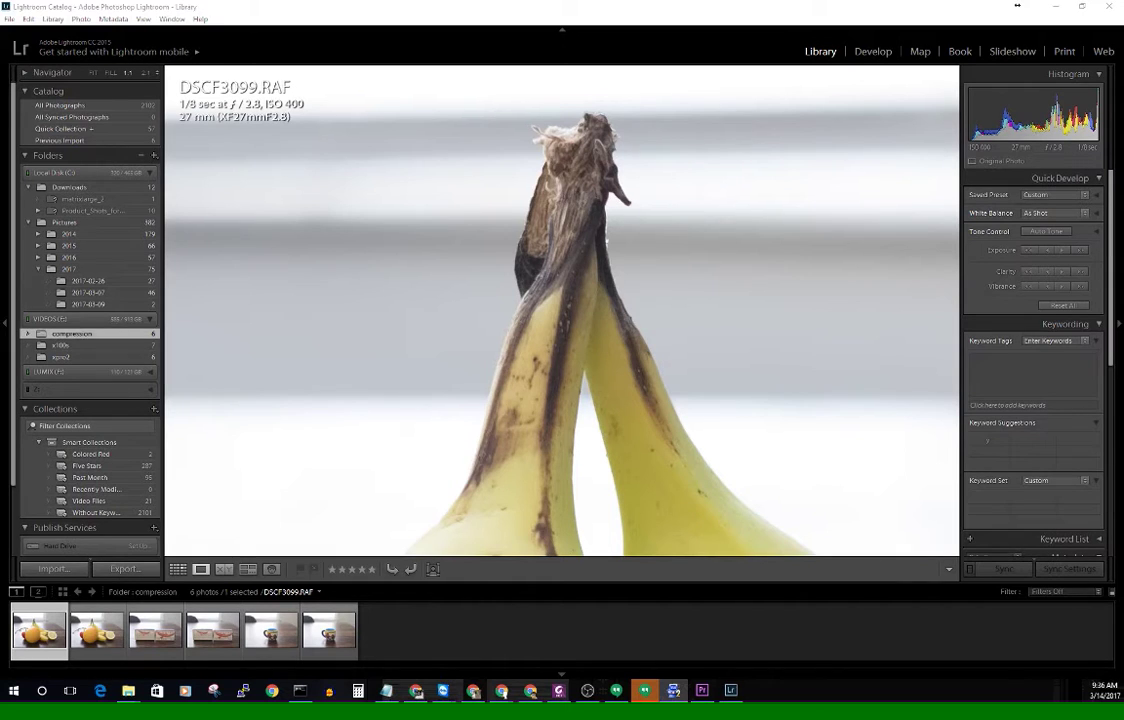
left_click_drag(550, 198, 549, 222)
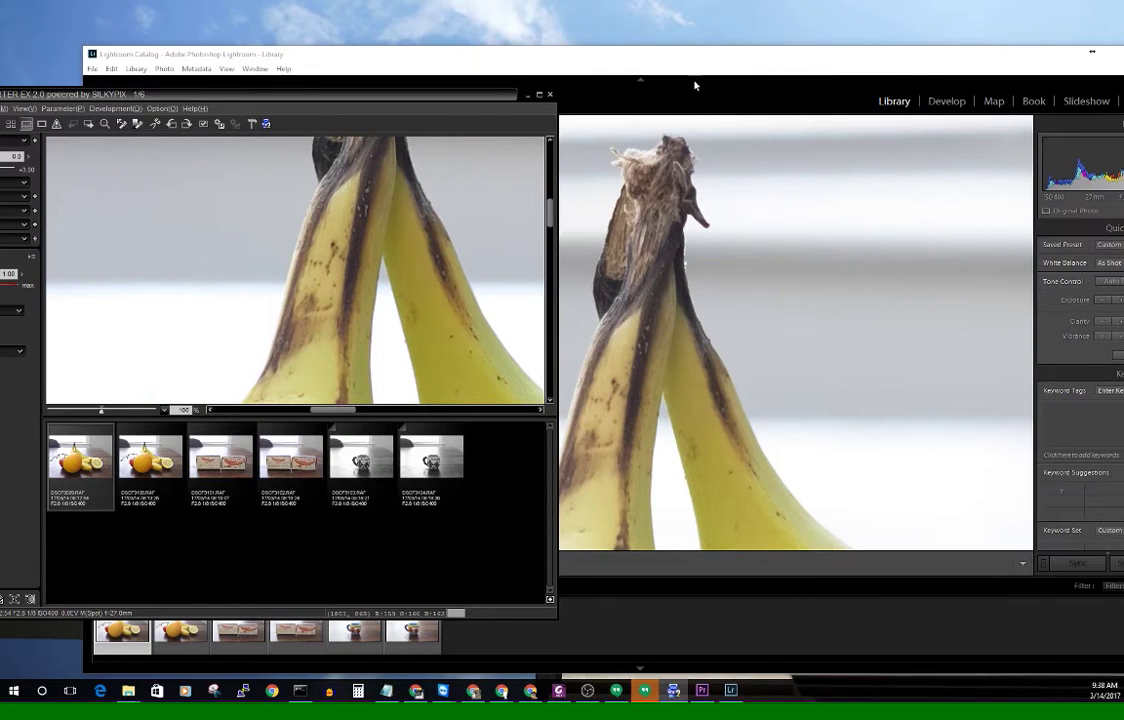
left_click_drag(465, 98, 421, 53)
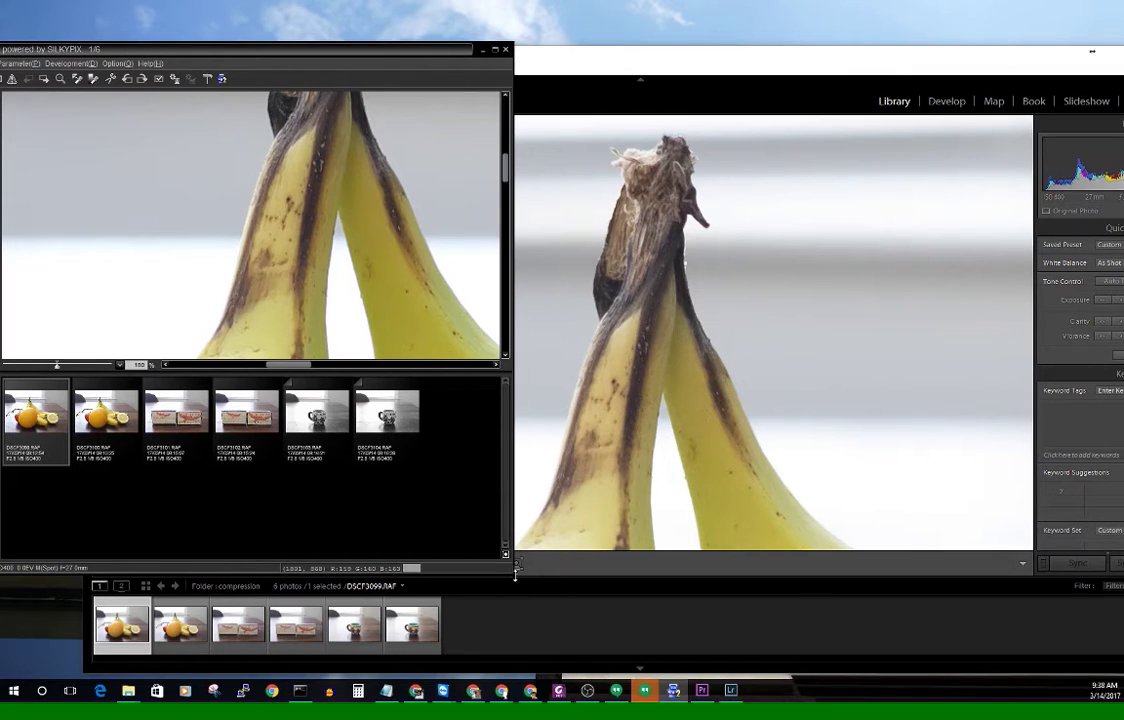
left_click_drag(511, 575, 555, 690)
left_click(736, 49)
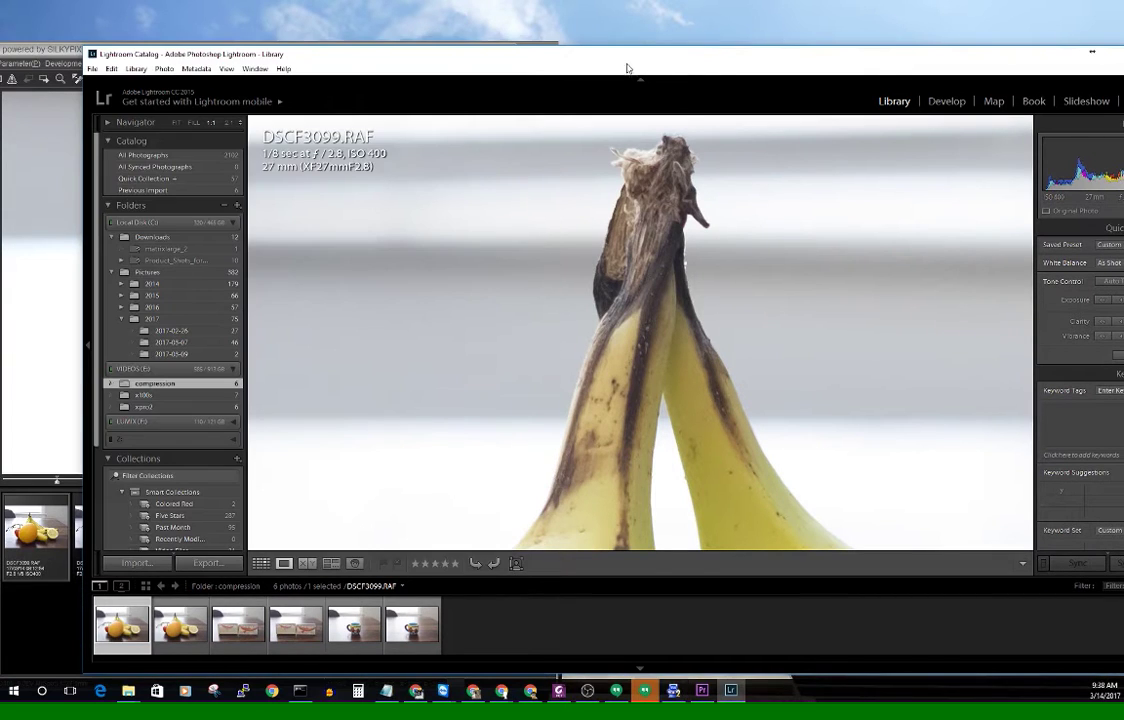
left_click_drag(629, 59, 709, 15)
left_click(143, 50)
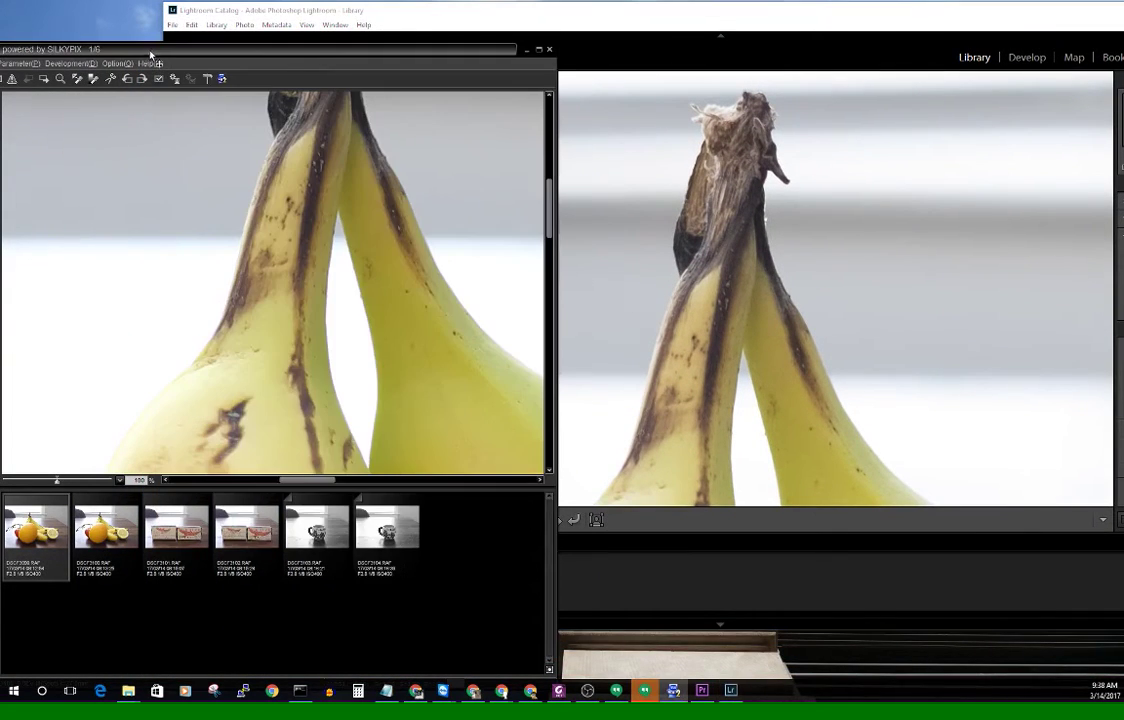
left_click_drag(330, 56, 425, 48)
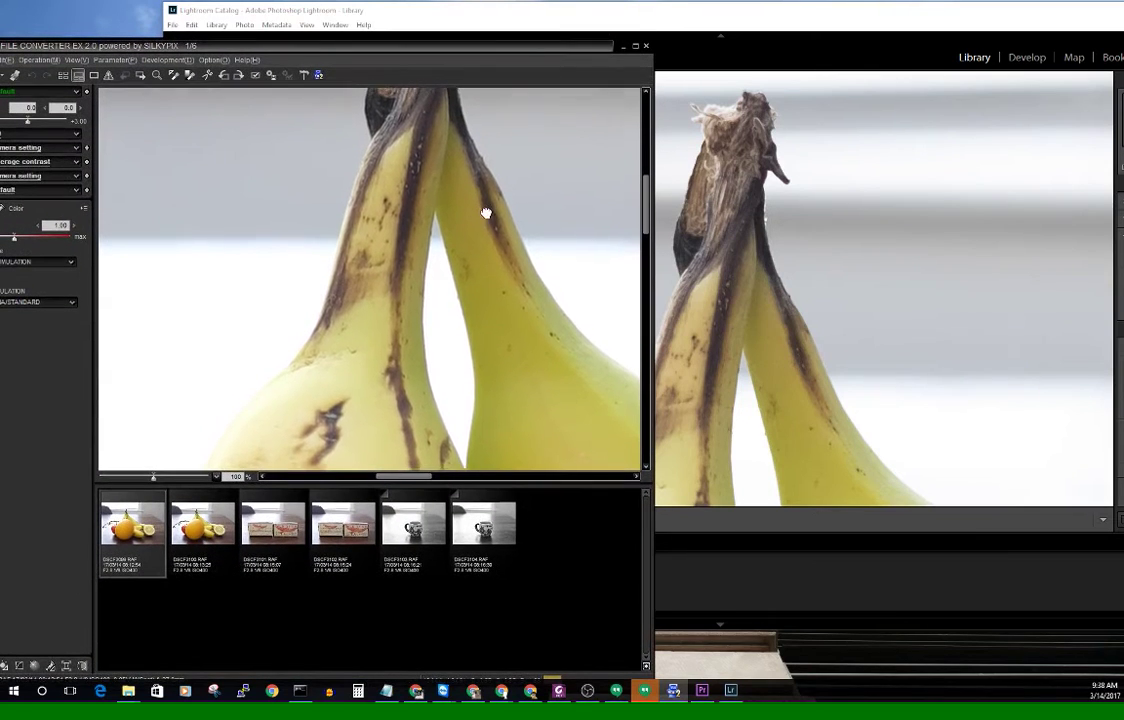
left_click_drag(487, 211, 501, 356)
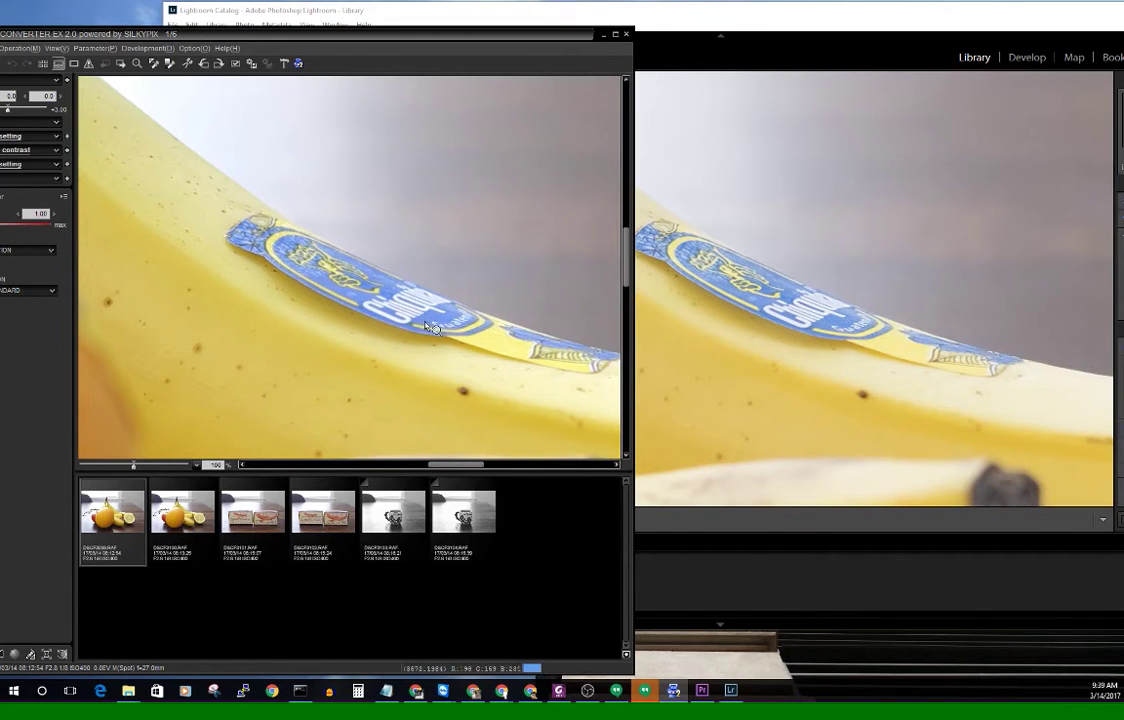
Move the RAW File Converter EX window aside and maximize the Lightroom window
left_click_drag(523, 36, 0, 54)
left_click_drag(913, 18, 745, 65)
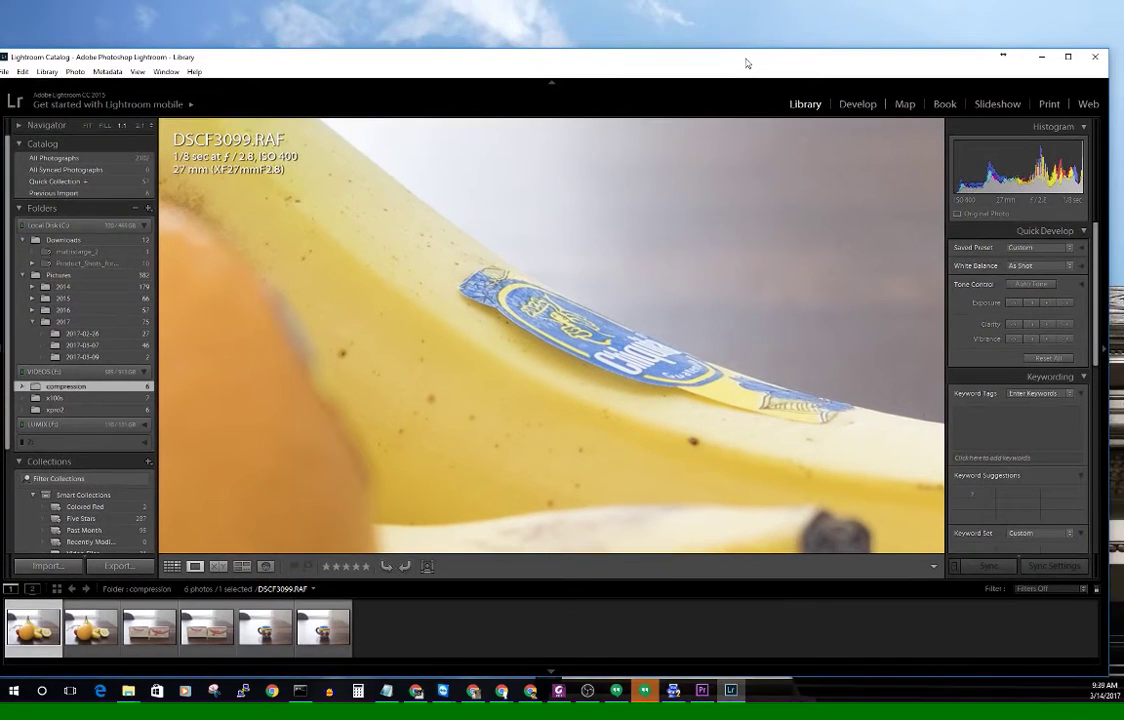
double_click(745, 63)
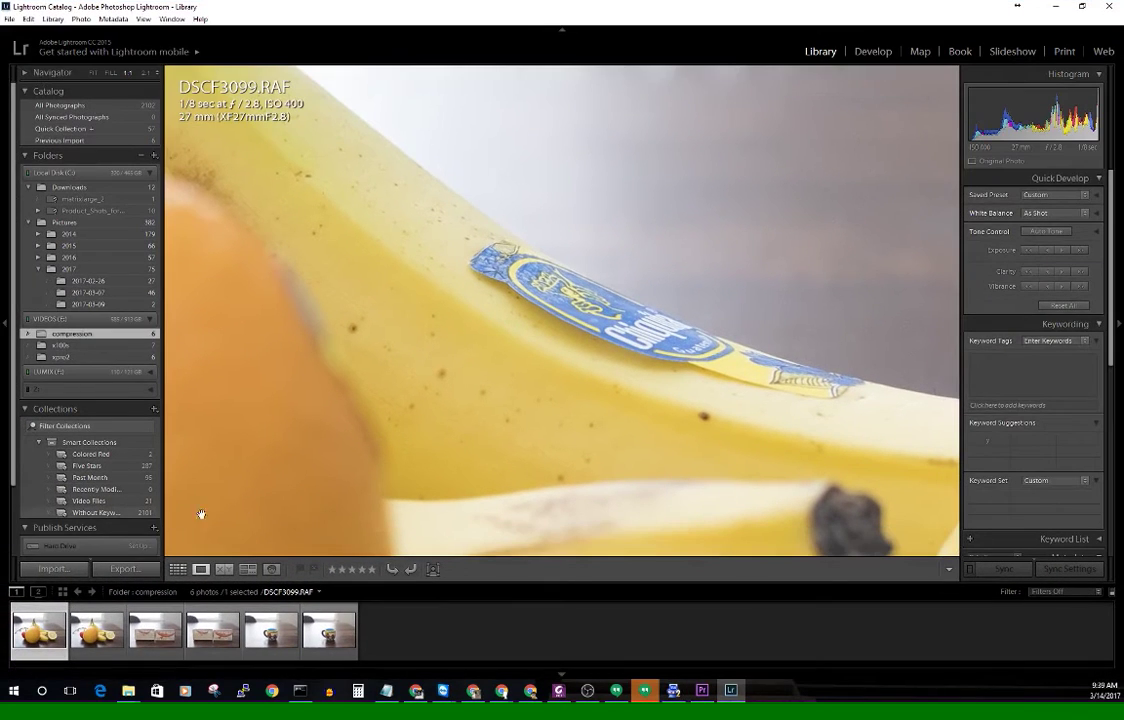
Compare the Chiquita sticker and banana skin between DSCF3099.RAF and DSCF3100.RAF at 1:1 zoom in Lightroom
left_click(101, 634)
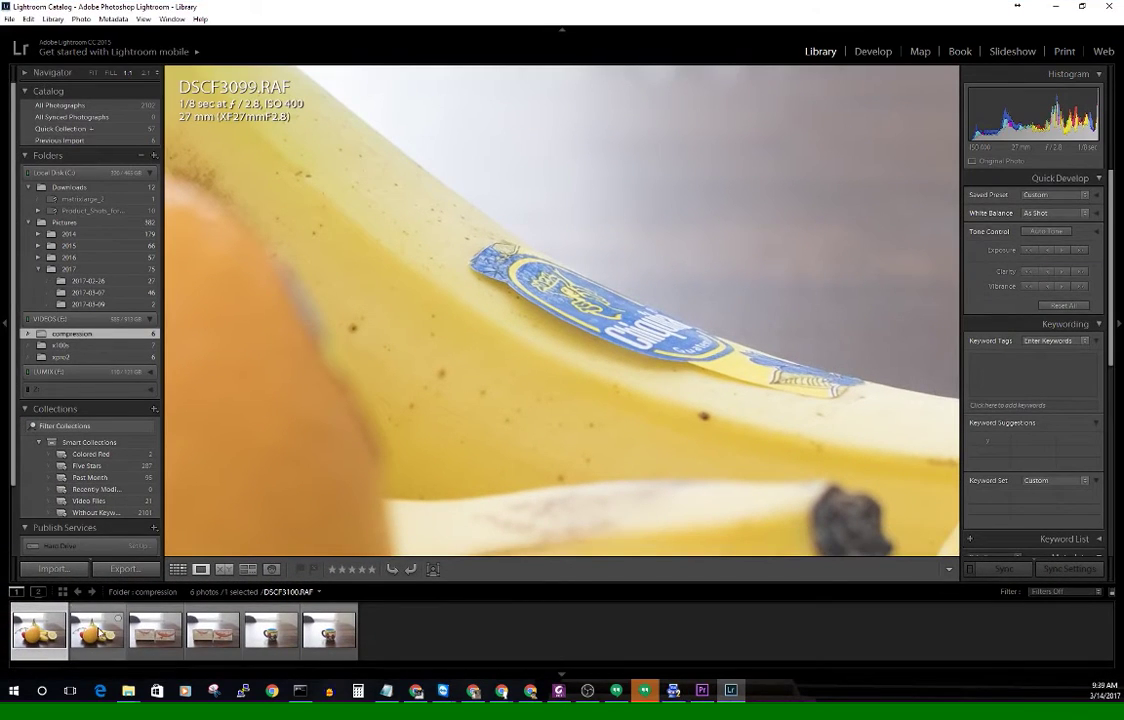
left_click(62, 640)
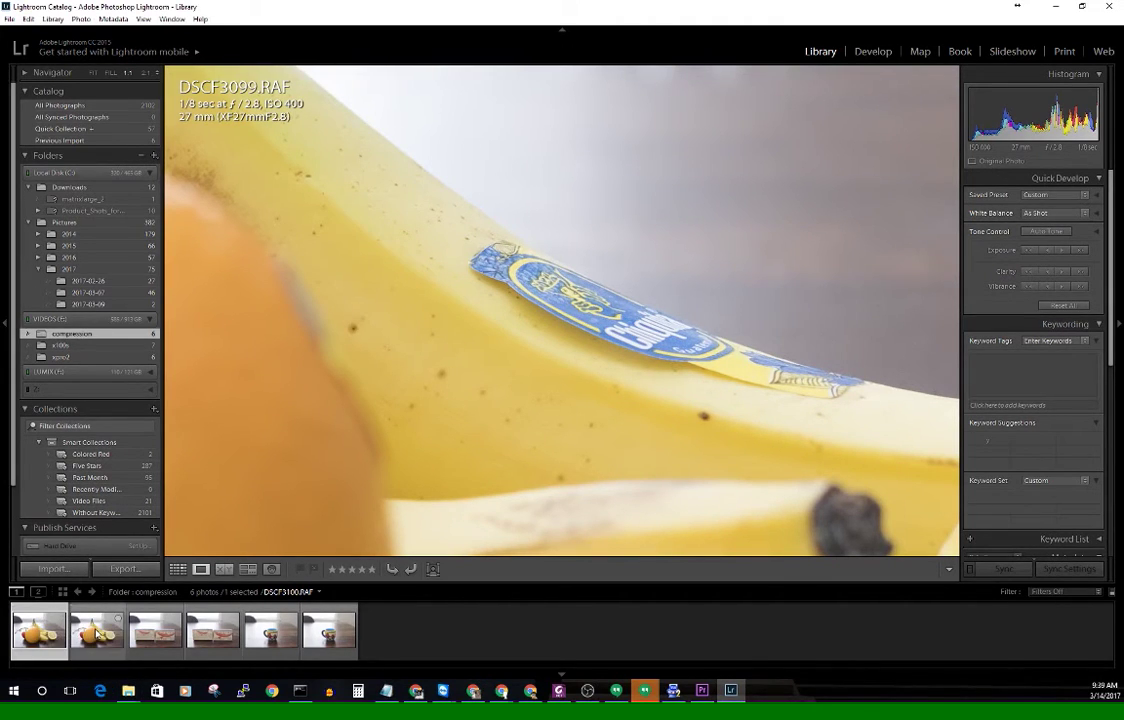
left_click(99, 632)
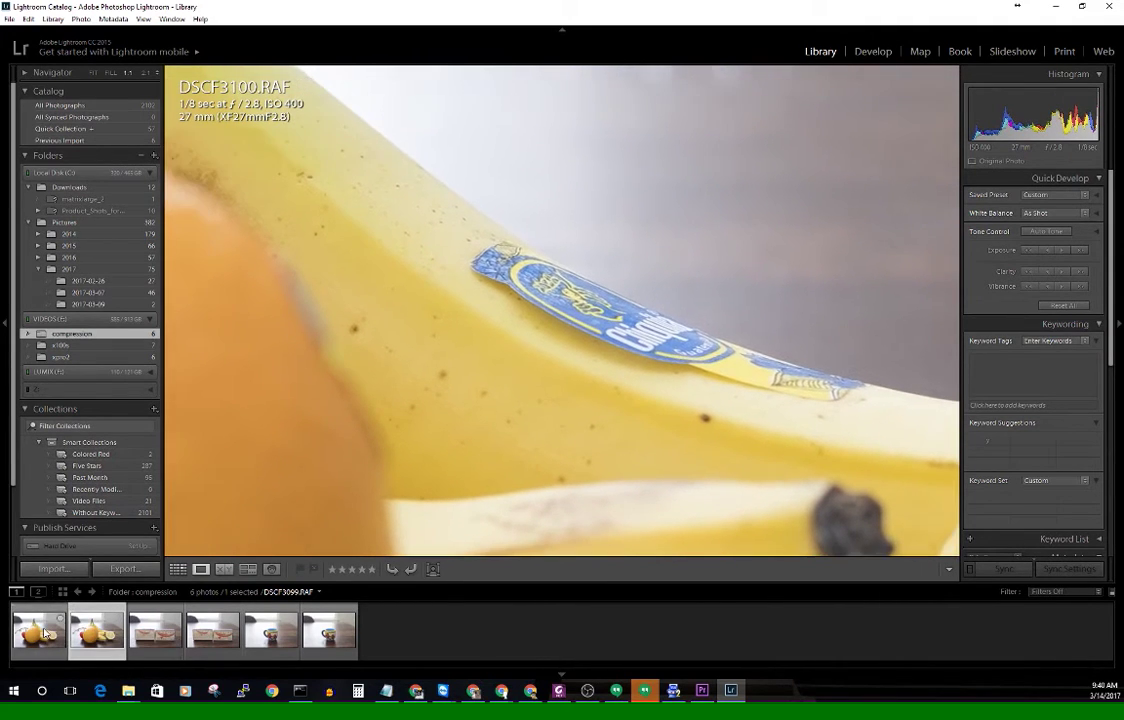
left_click(45, 632)
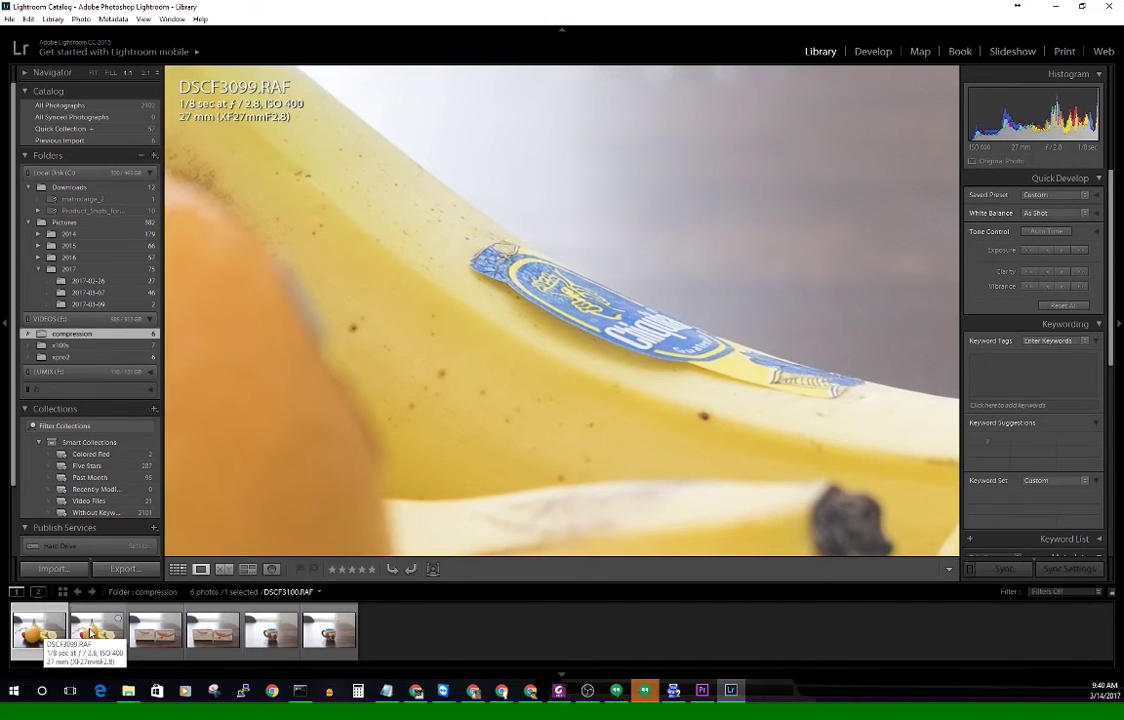
left_click(91, 632)
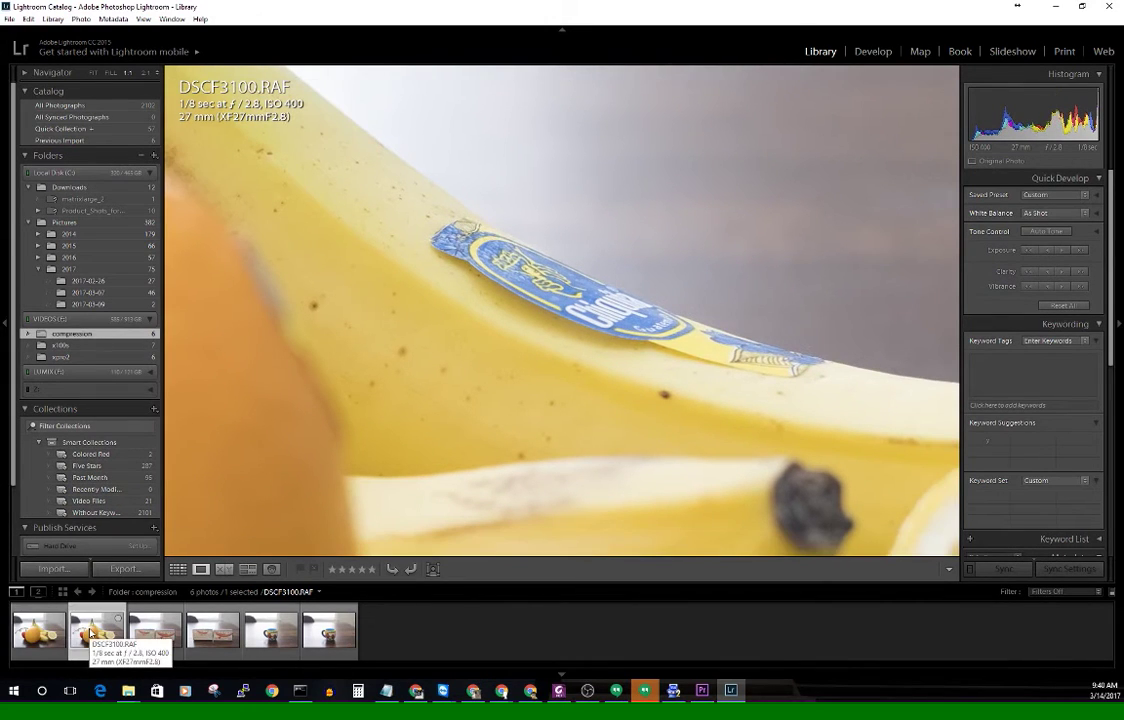
key("g")
left_click(129, 75)
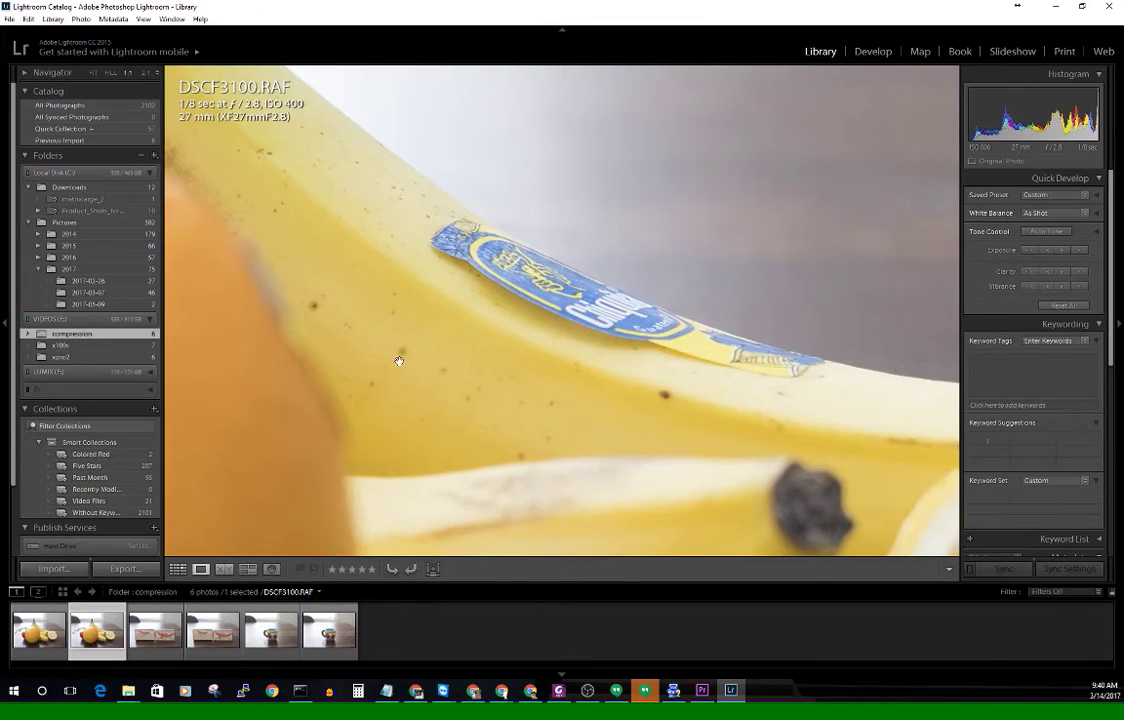
left_click(38, 630)
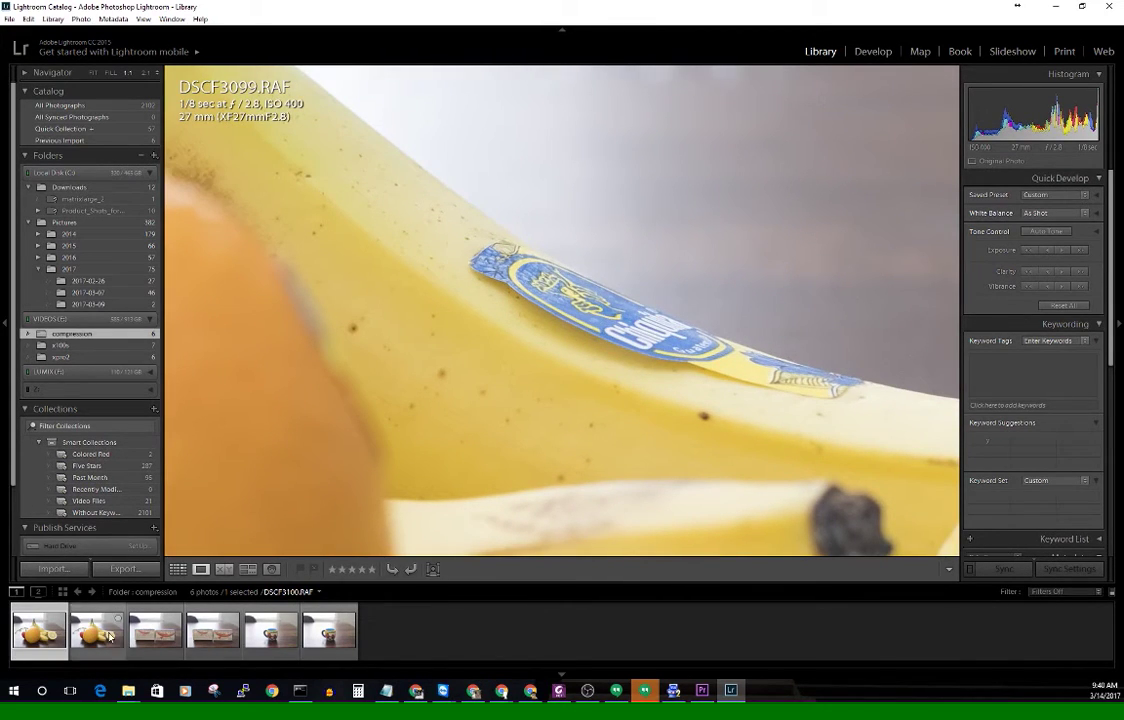
left_click(110, 635)
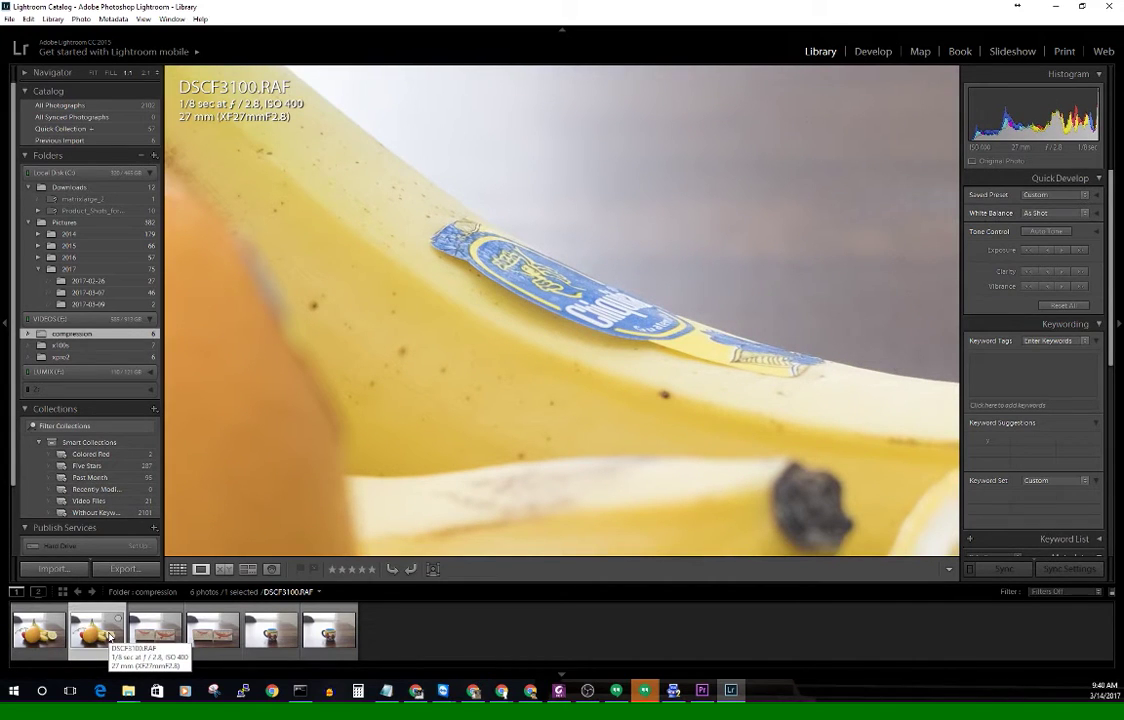
left_click(37, 636)
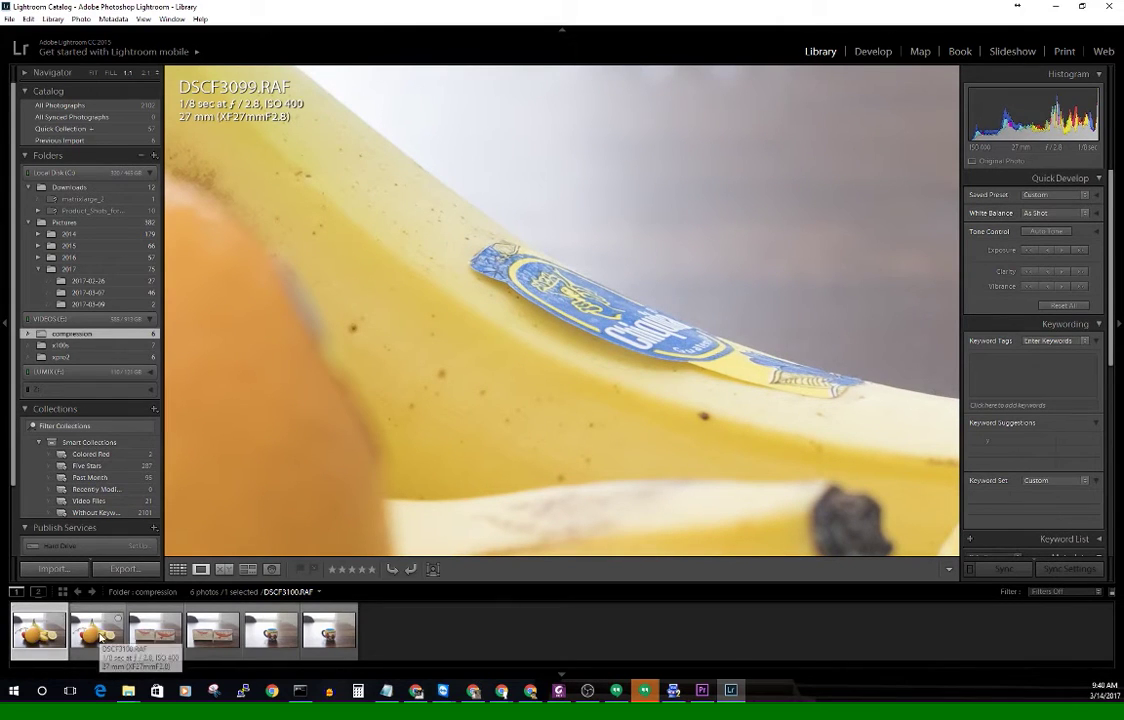
left_click(100, 636)
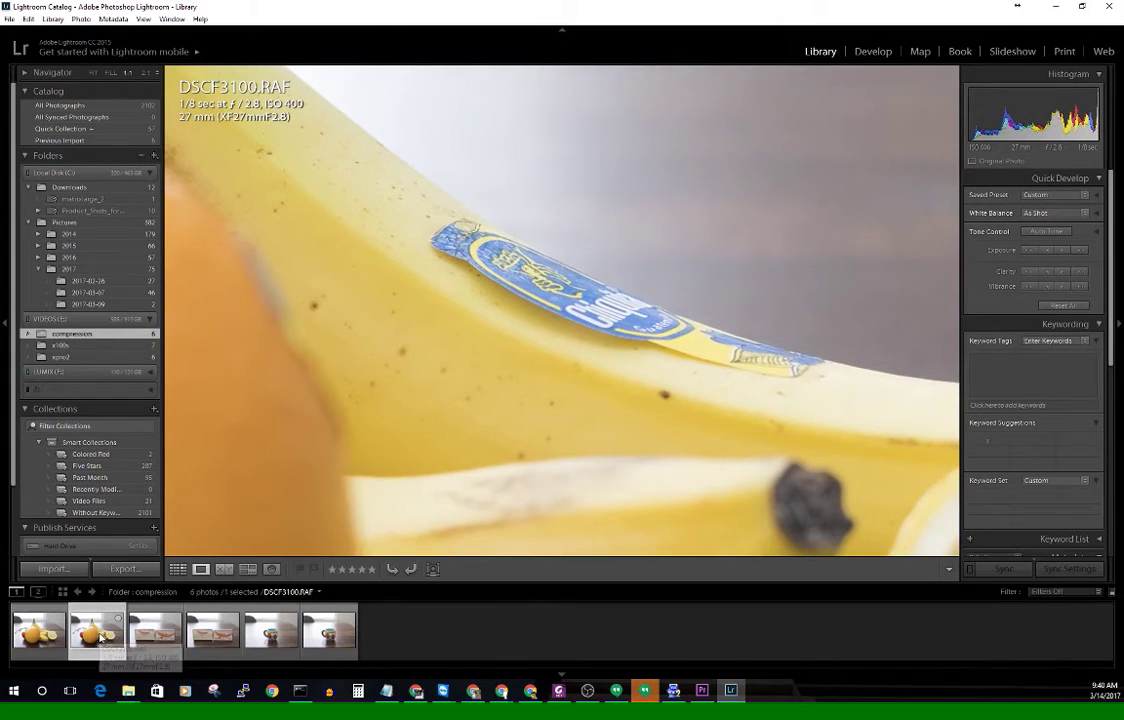
left_click_drag(579, 397, 692, 254)
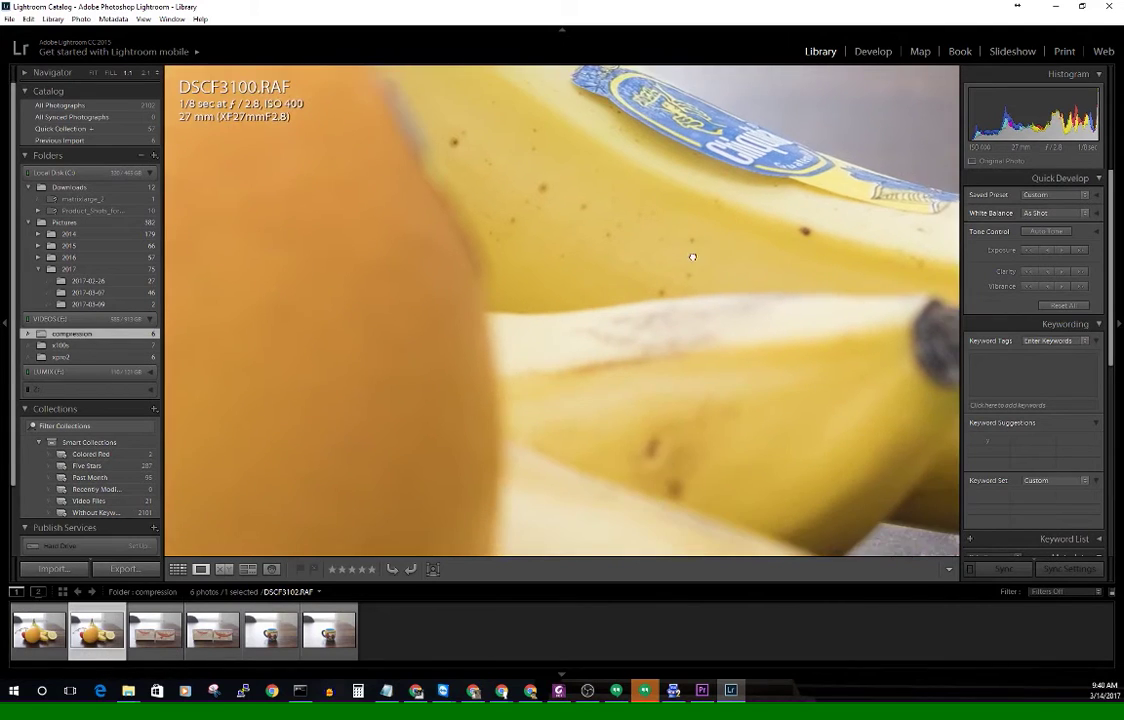
Open the matchbox photo DSCF3101.RAF and view its lettering at 1:1 zoom
key("g")
double_click(426, 138)
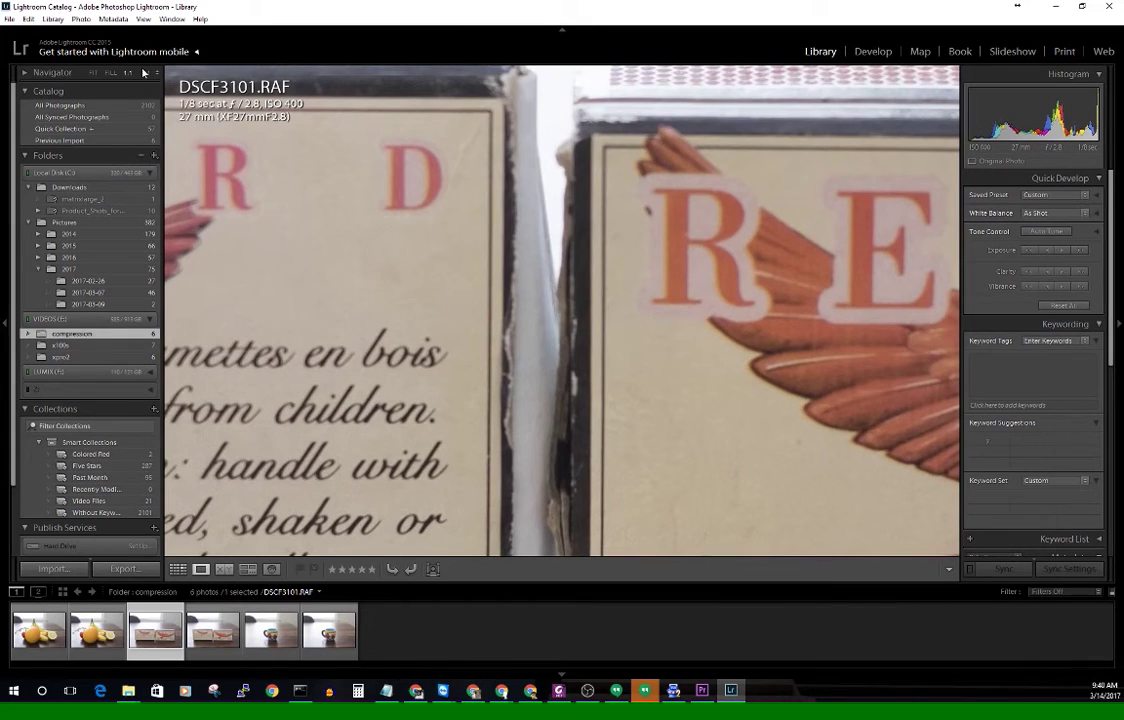
Compare the matchbox lettering and box edges between DSCF3101.RAF and DSCF3102.RAF at 2:1 zoom
left_click(145, 73)
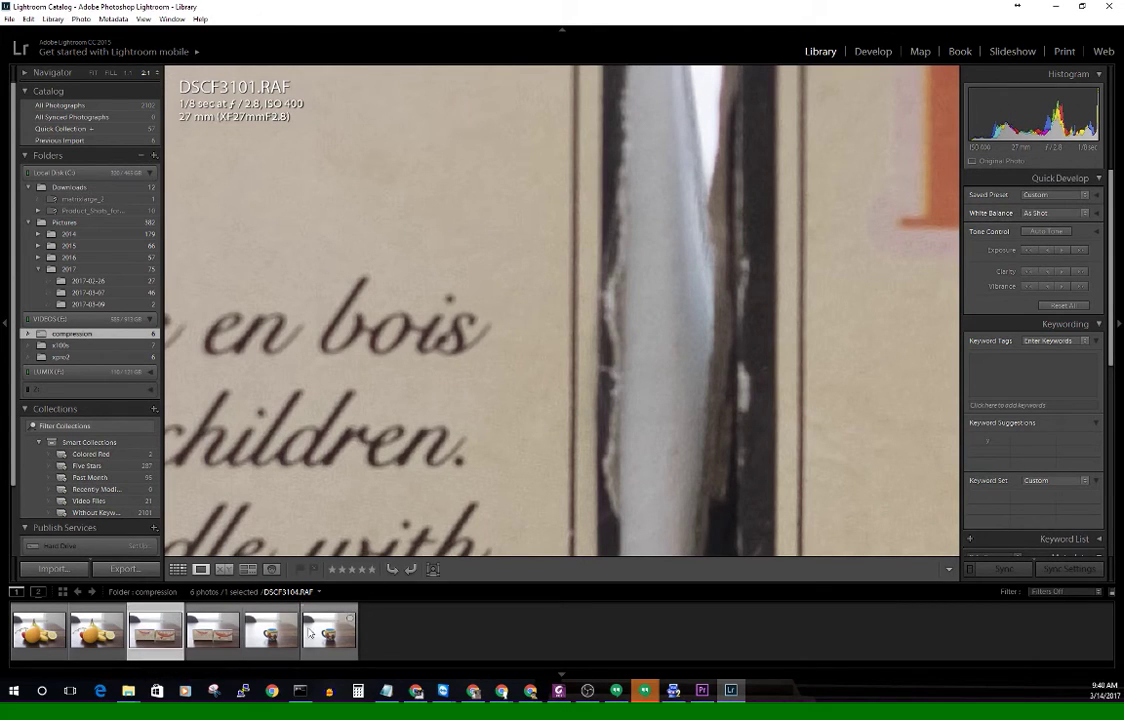
left_click(228, 632)
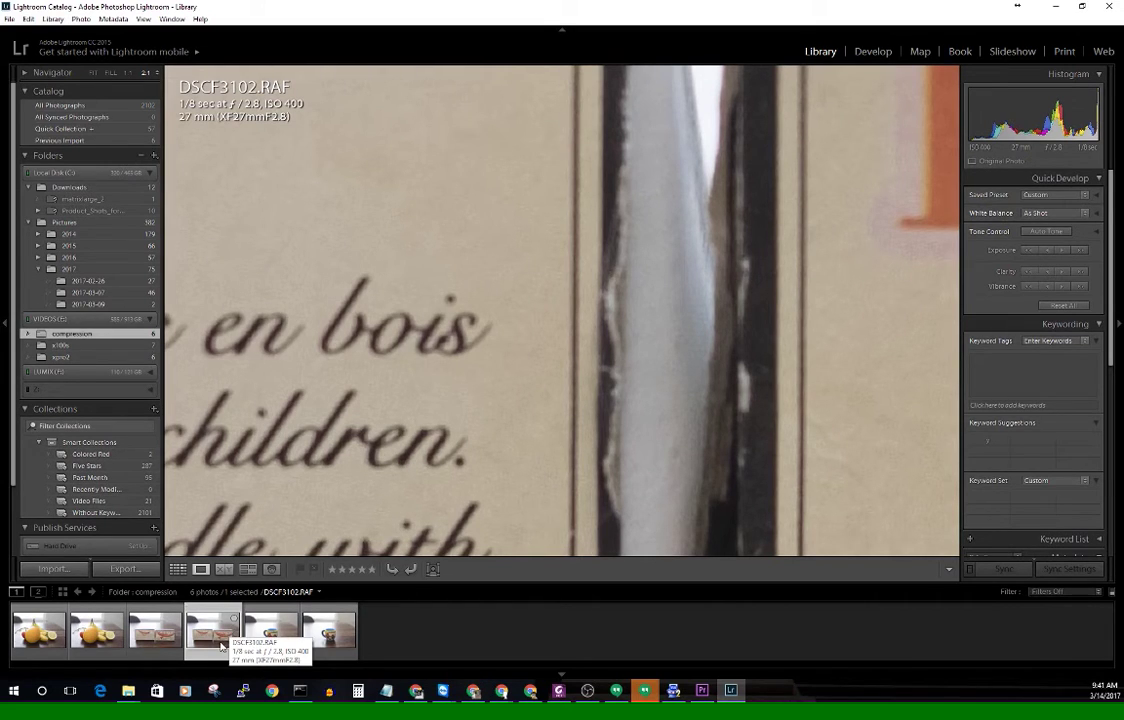
left_click(148, 636)
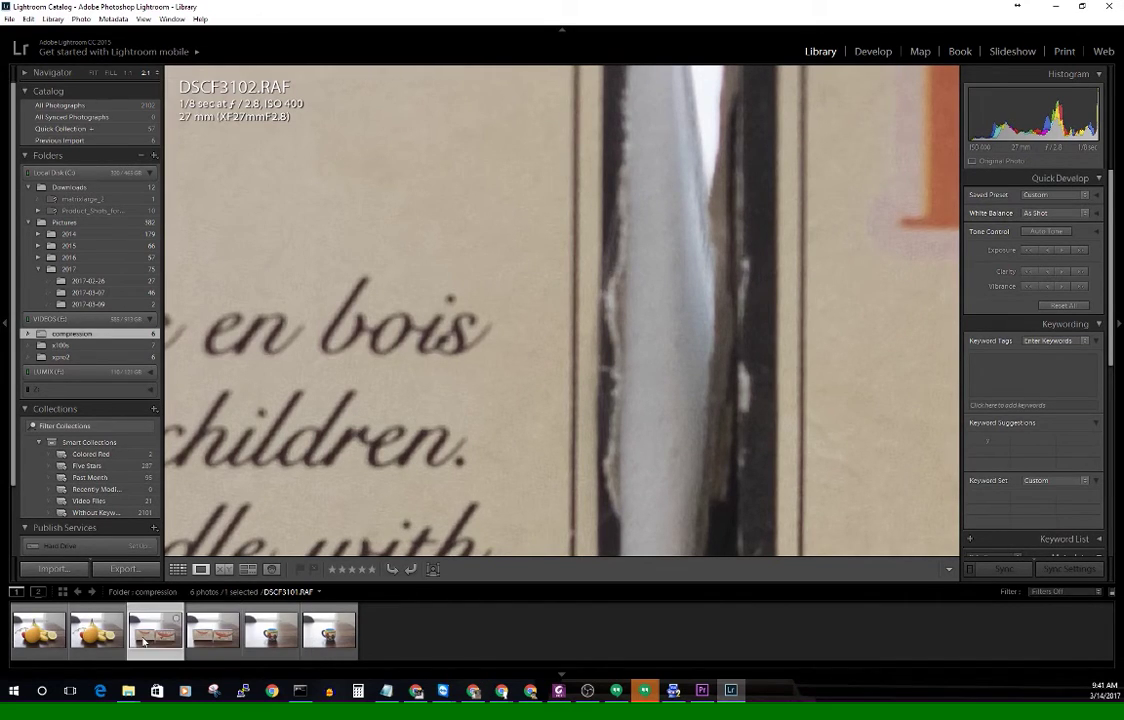
left_click(210, 635)
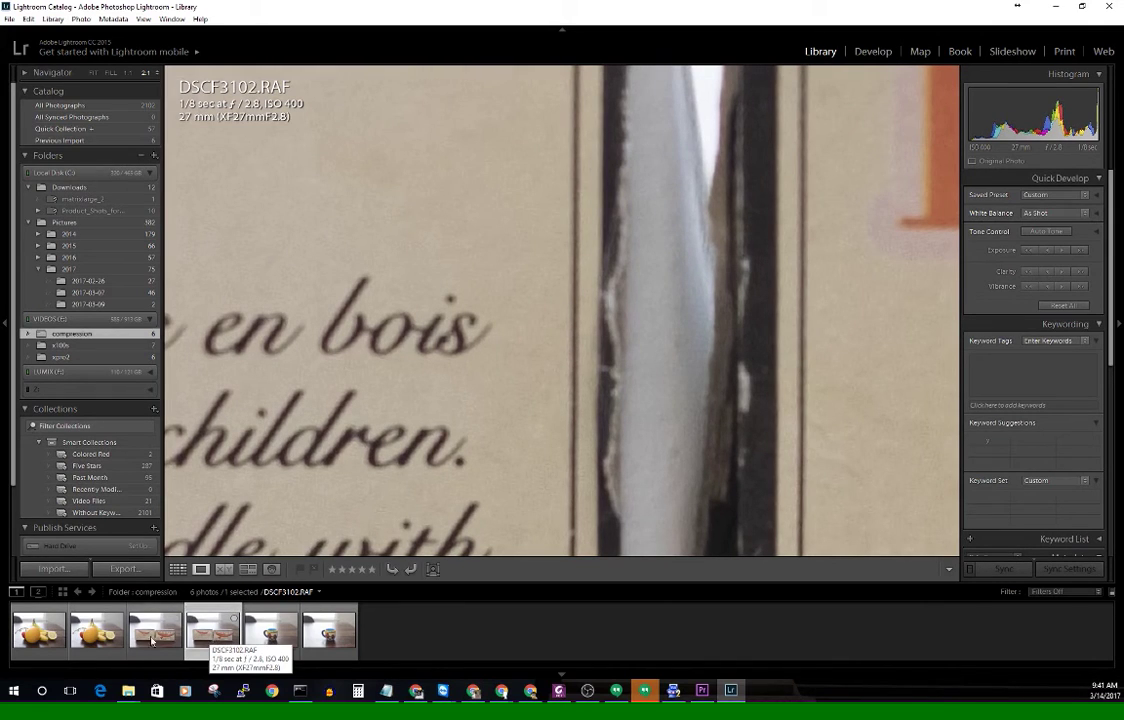
left_click(152, 640)
left_click(201, 636)
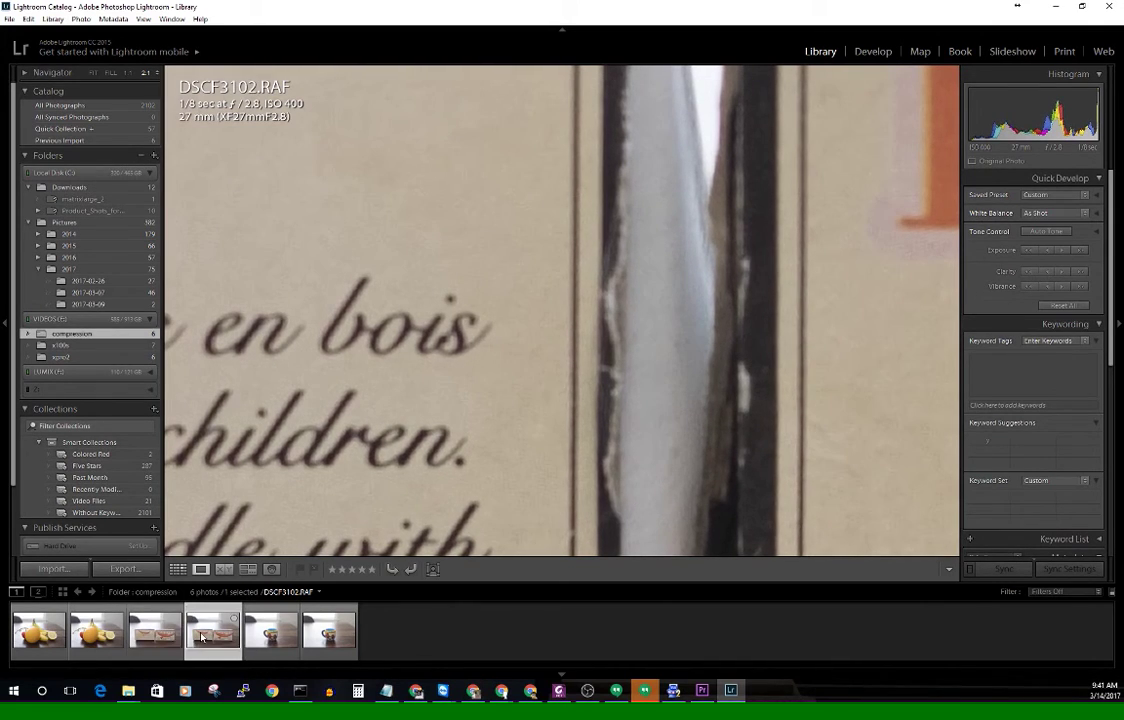
key("Left")
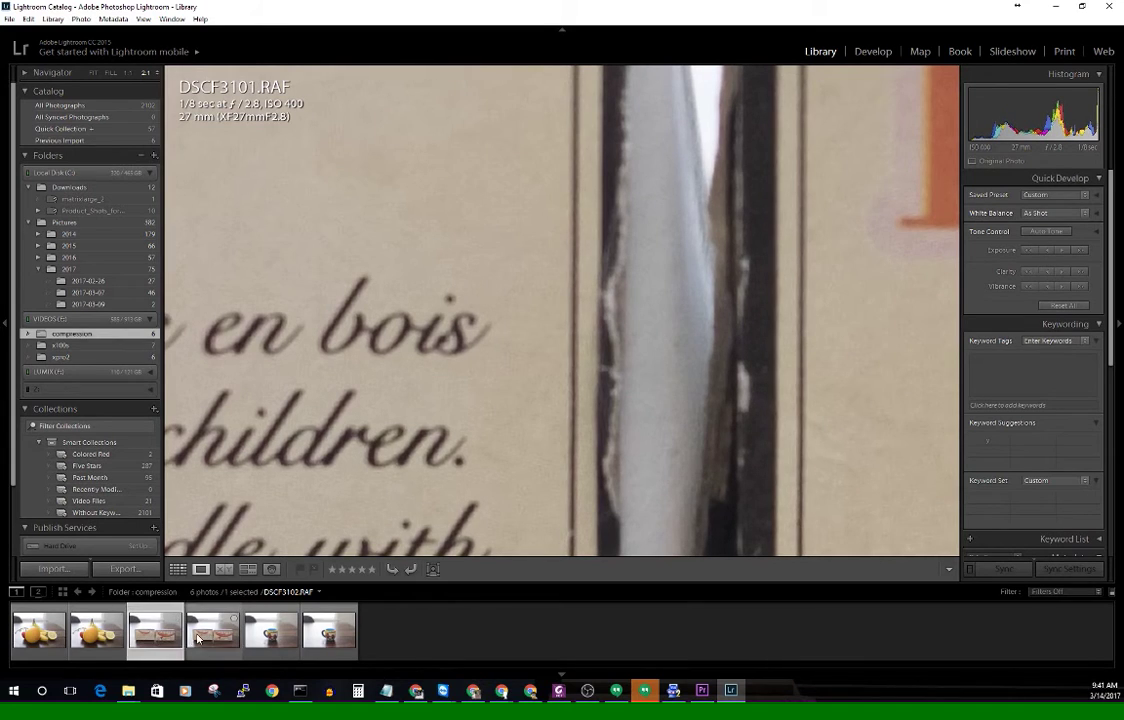
left_click(197, 638)
left_click(154, 640)
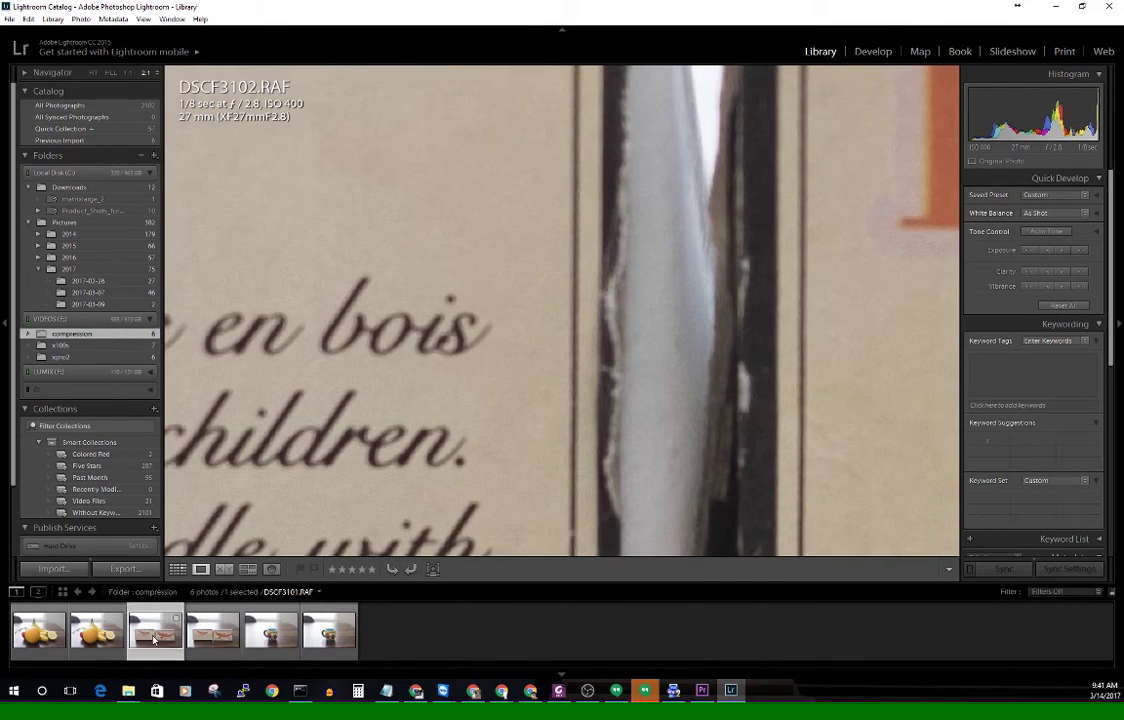
Compare the San Francisco lettering on the mug between DSCF3103.RAF and DSCF3104.RAF at 2:1 zoom
left_click(268, 632)
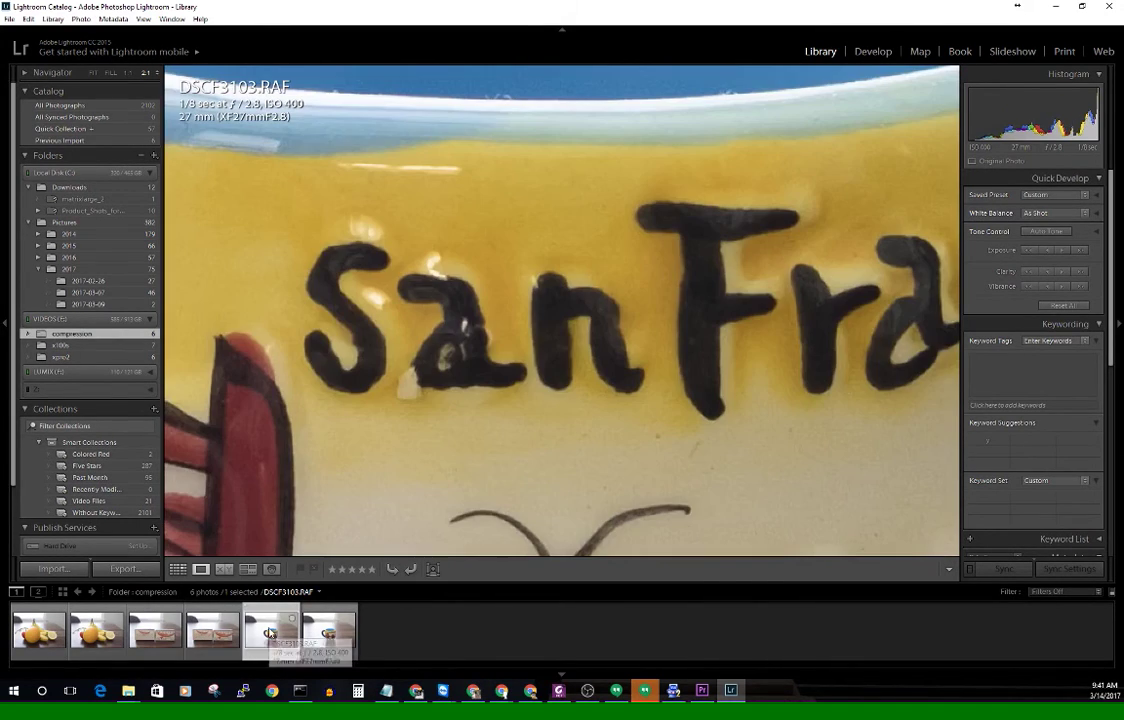
left_click(336, 632)
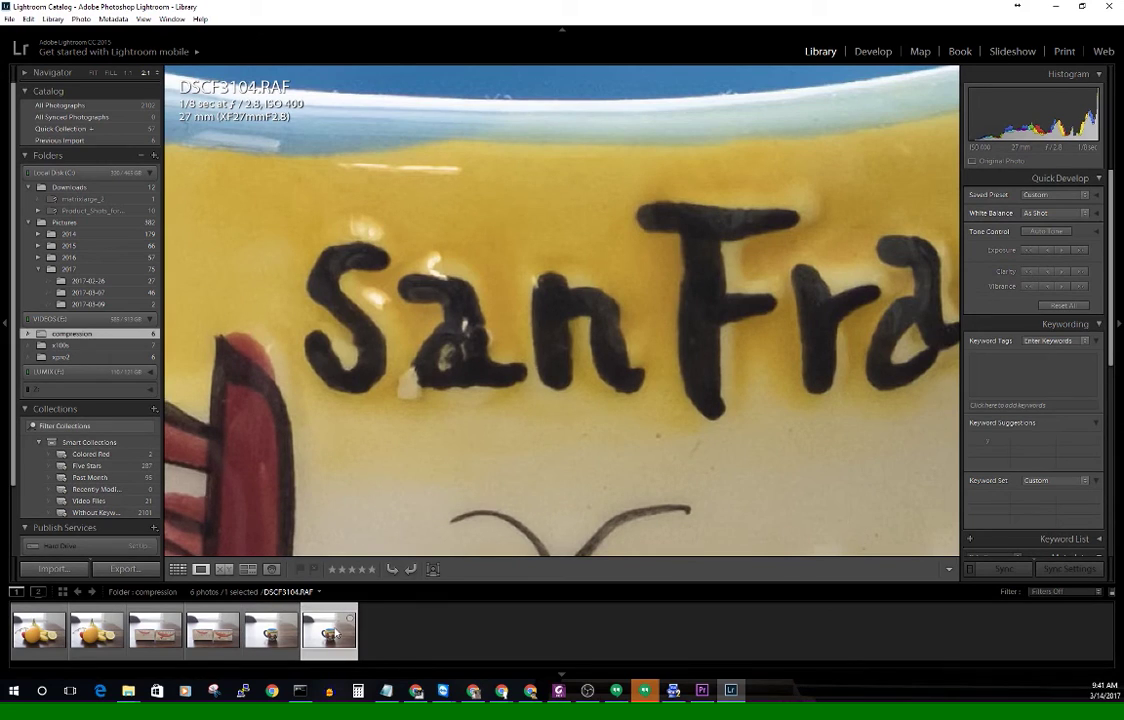
left_click(281, 633)
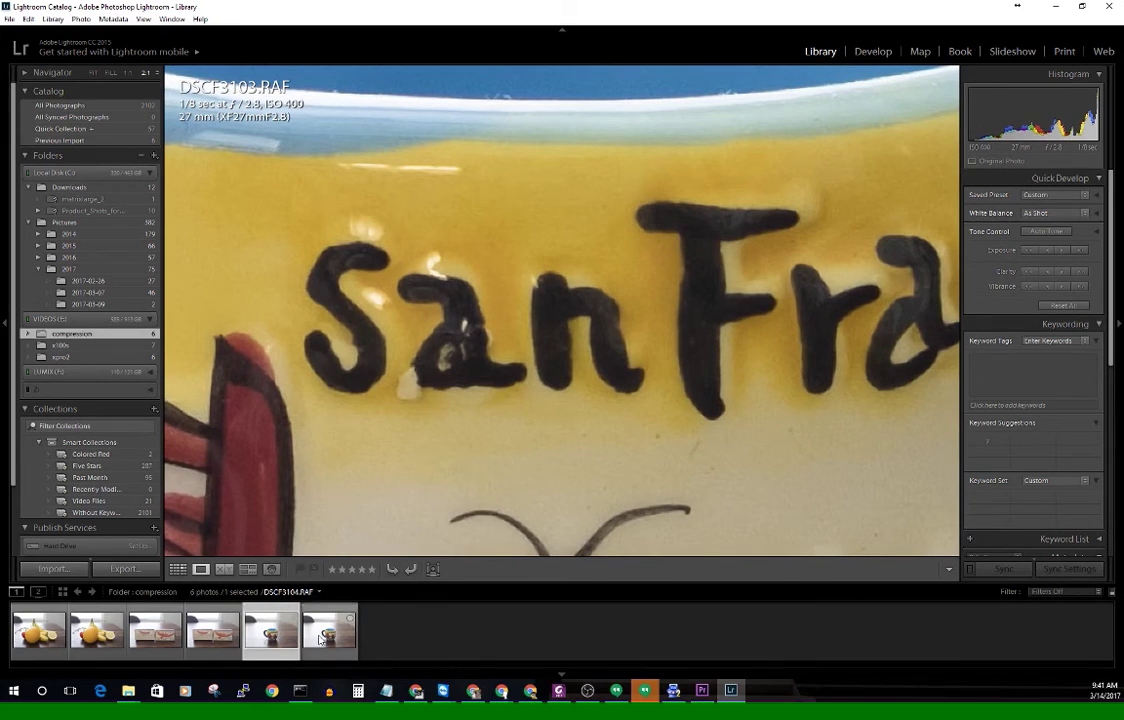
left_click(321, 640)
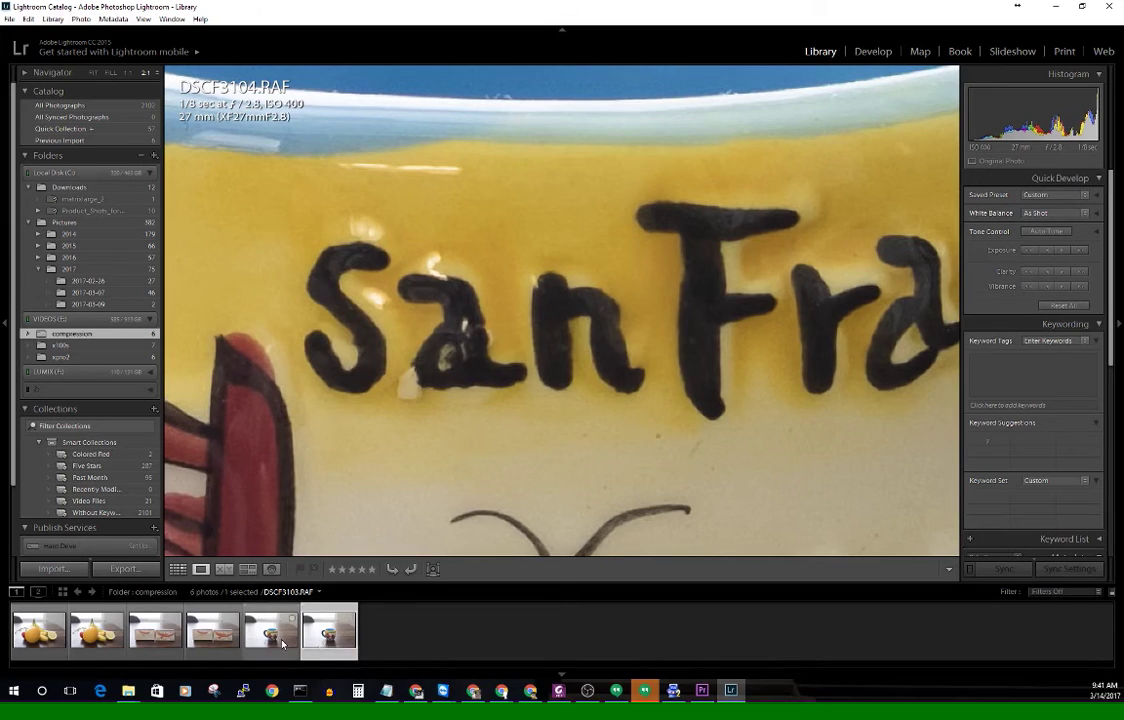
left_click(283, 642)
left_click(335, 642)
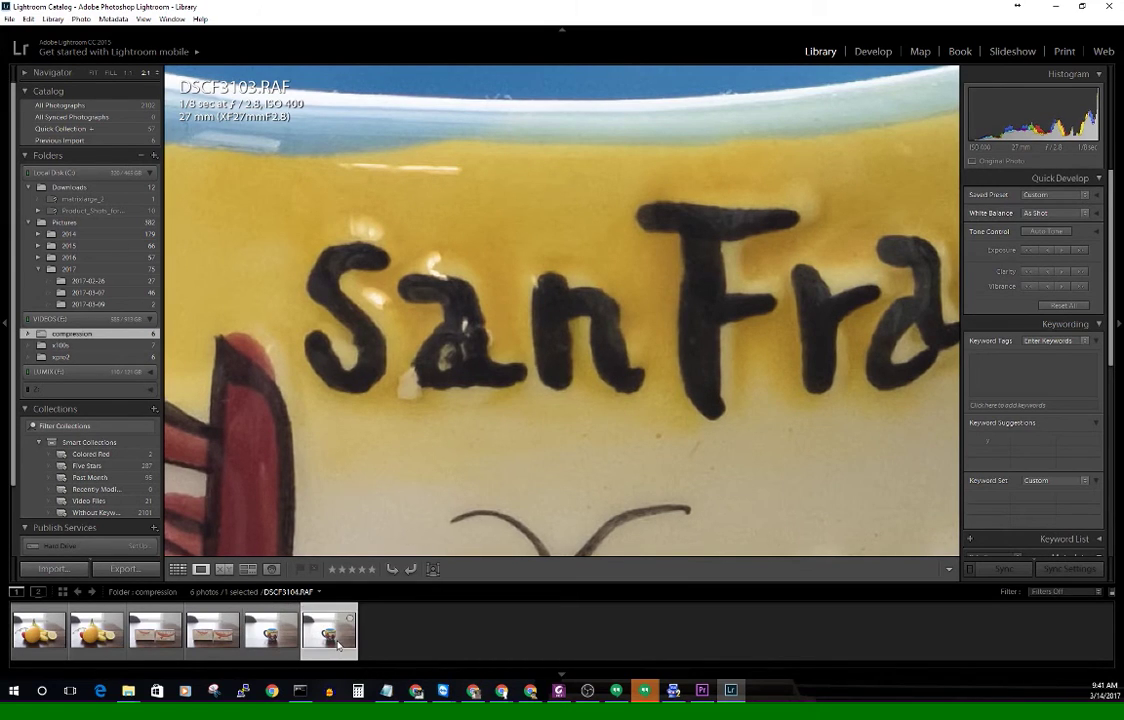
left_click(297, 643)
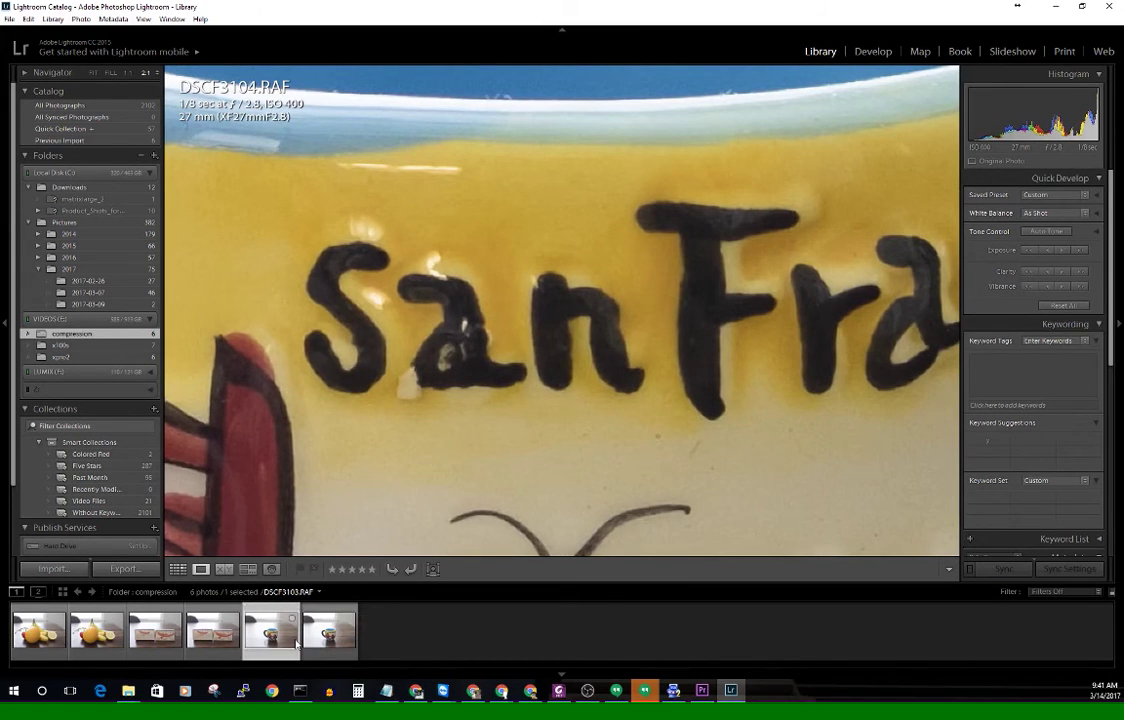
left_click(335, 638)
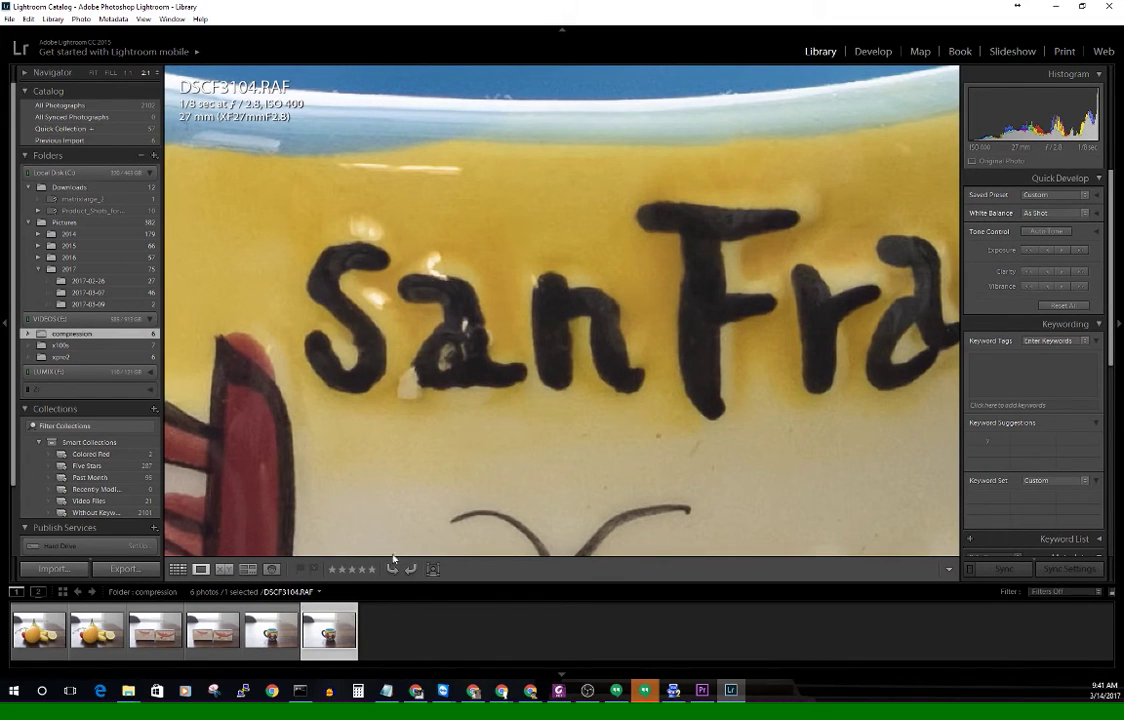
Return to the thumbnail grid, reopen the mug photo DSCF3103.RAF and view it at 1:1 zoom
key("g")
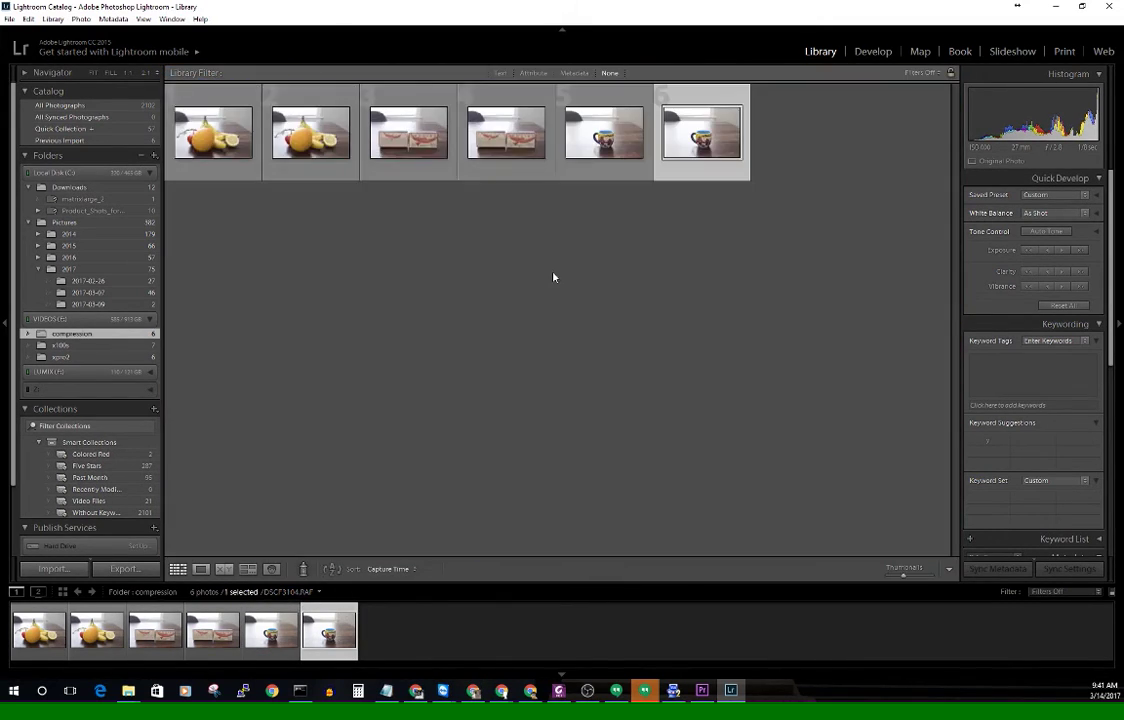
double_click(600, 139)
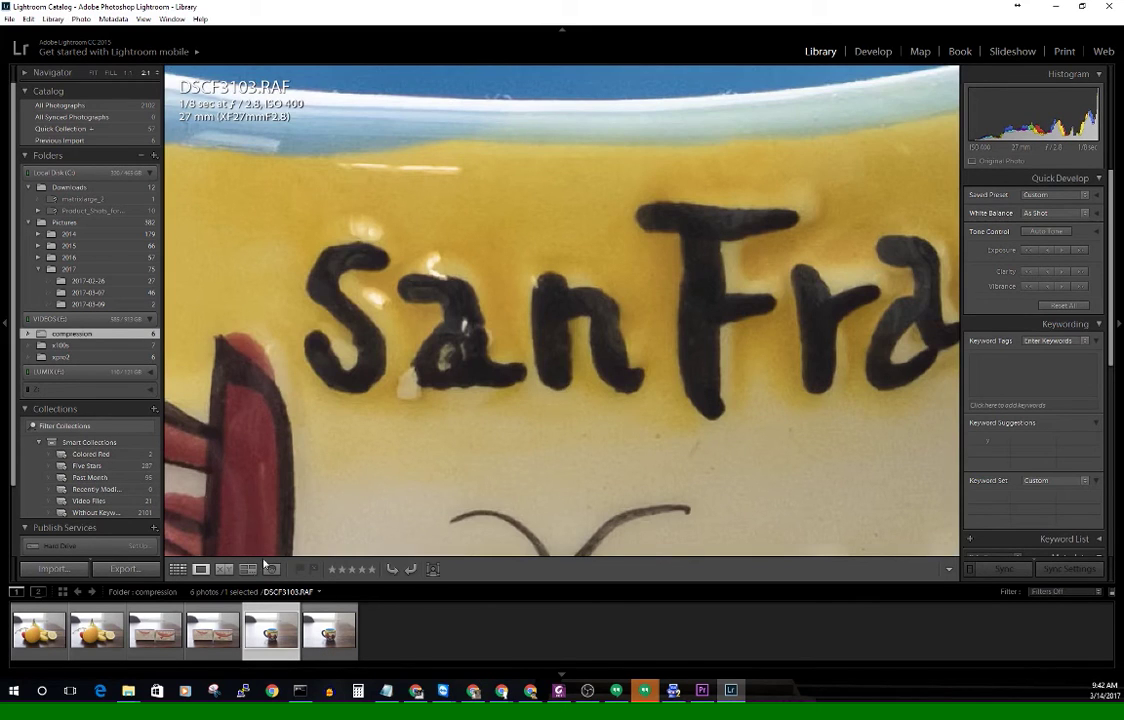
left_click(129, 73)
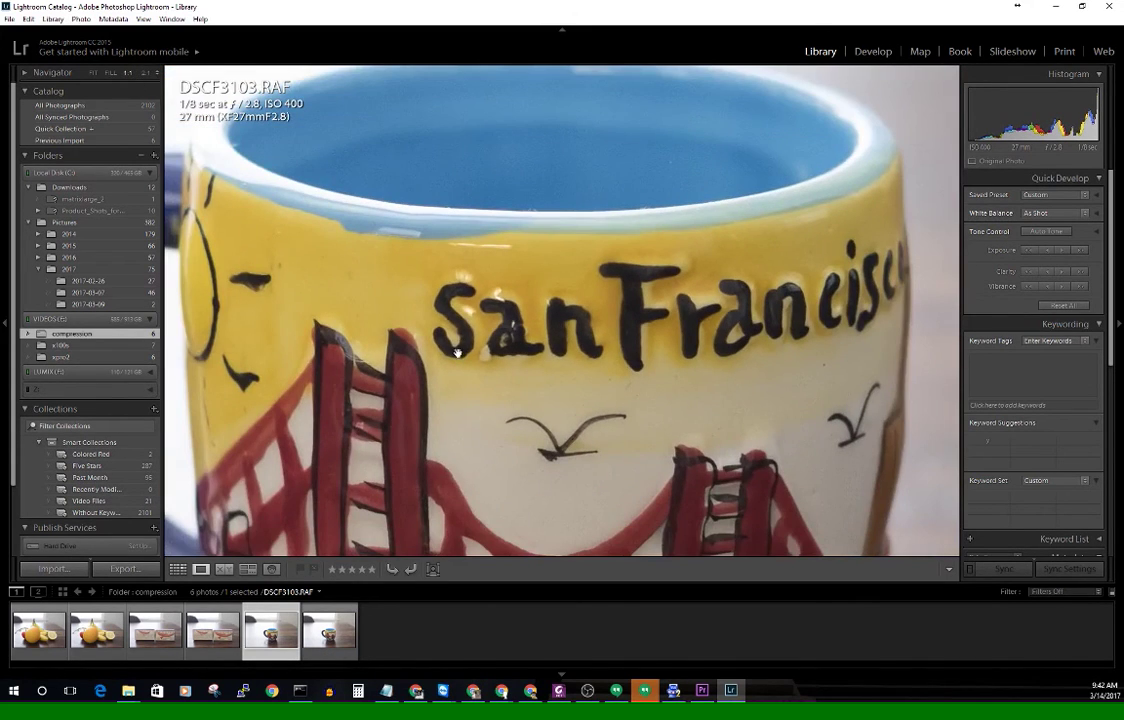
Open DSCF3103.RAF in the Develop module and set its camera calibration profile to Camera PROVIA/Standard
left_click(674, 691)
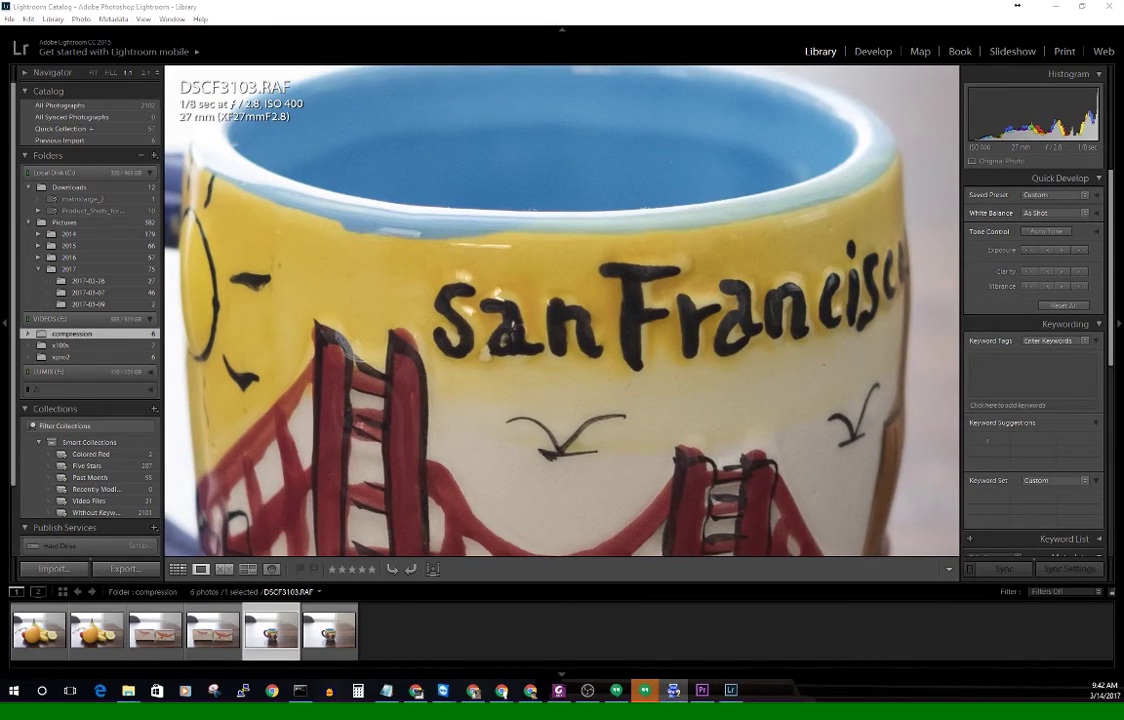
key("d")
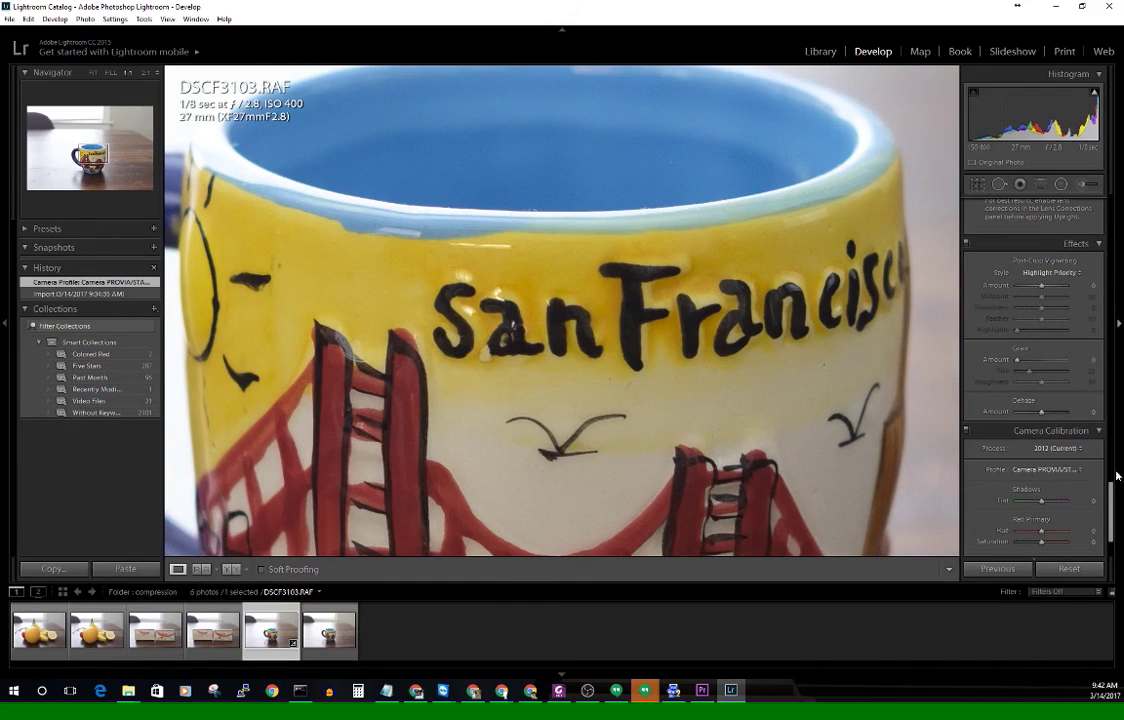
scroll(1108, 505, "down", 2)
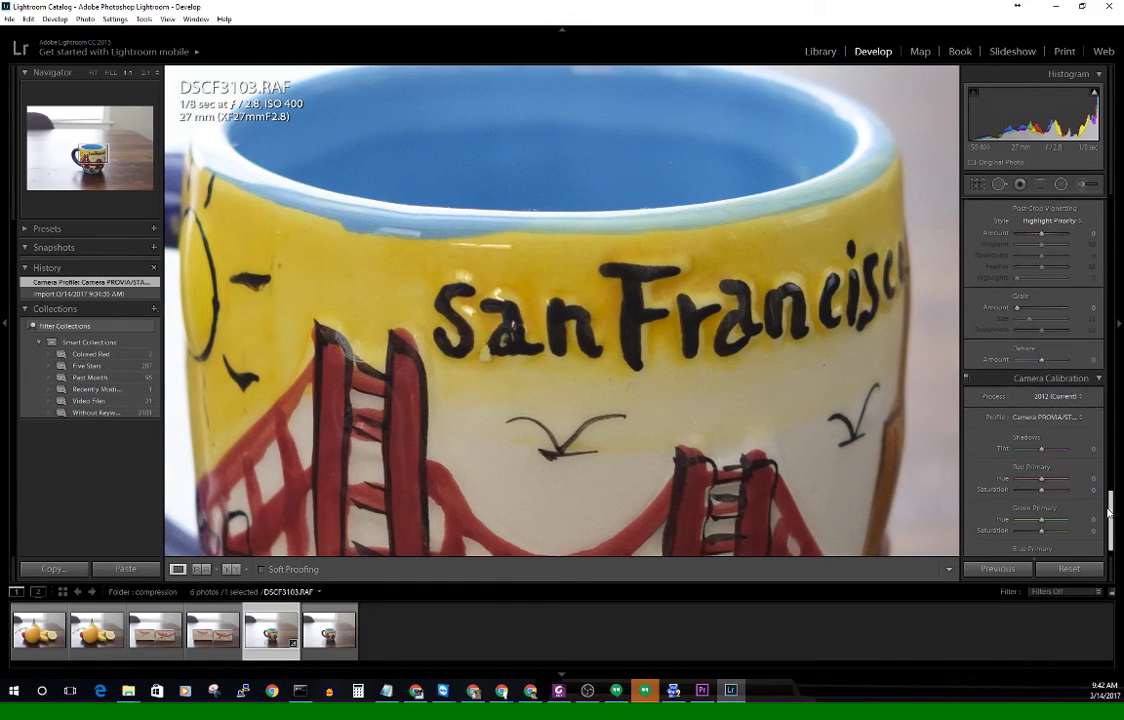
Place the RAW File Converter EX window beside the Lightroom photo, lining up the mug's San Francisco lettering in DSCF3103.RAF for comparison
left_click_drag(0, 58, 278, 46)
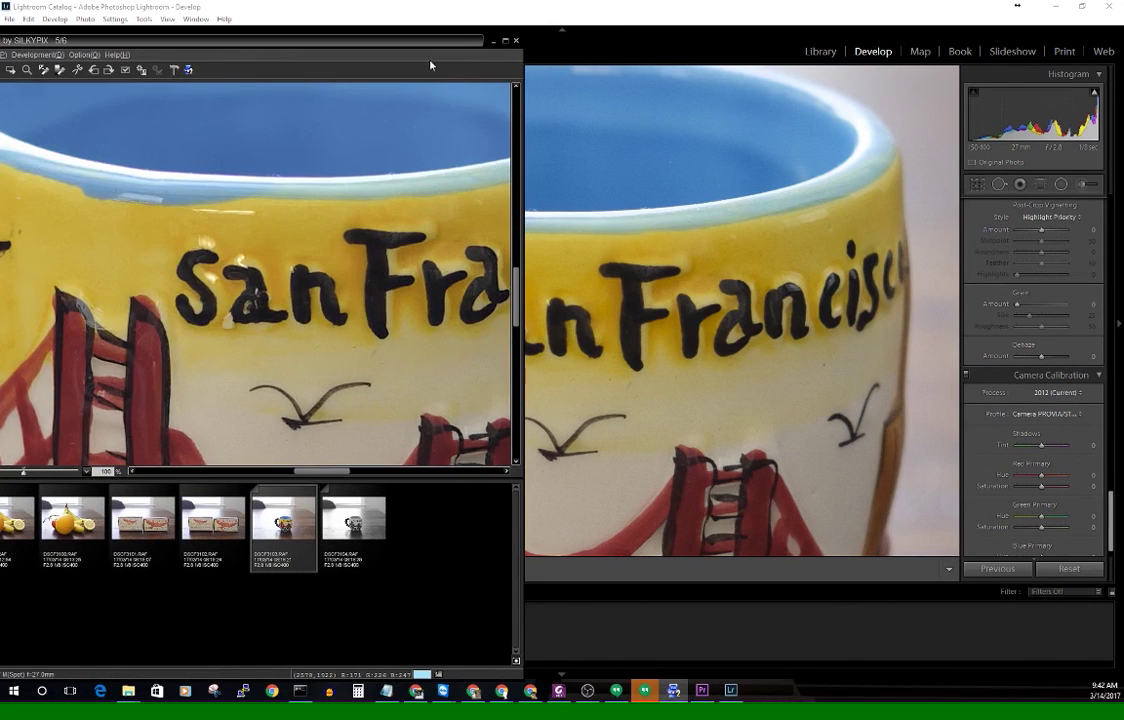
left_click_drag(365, 54, 271, 85)
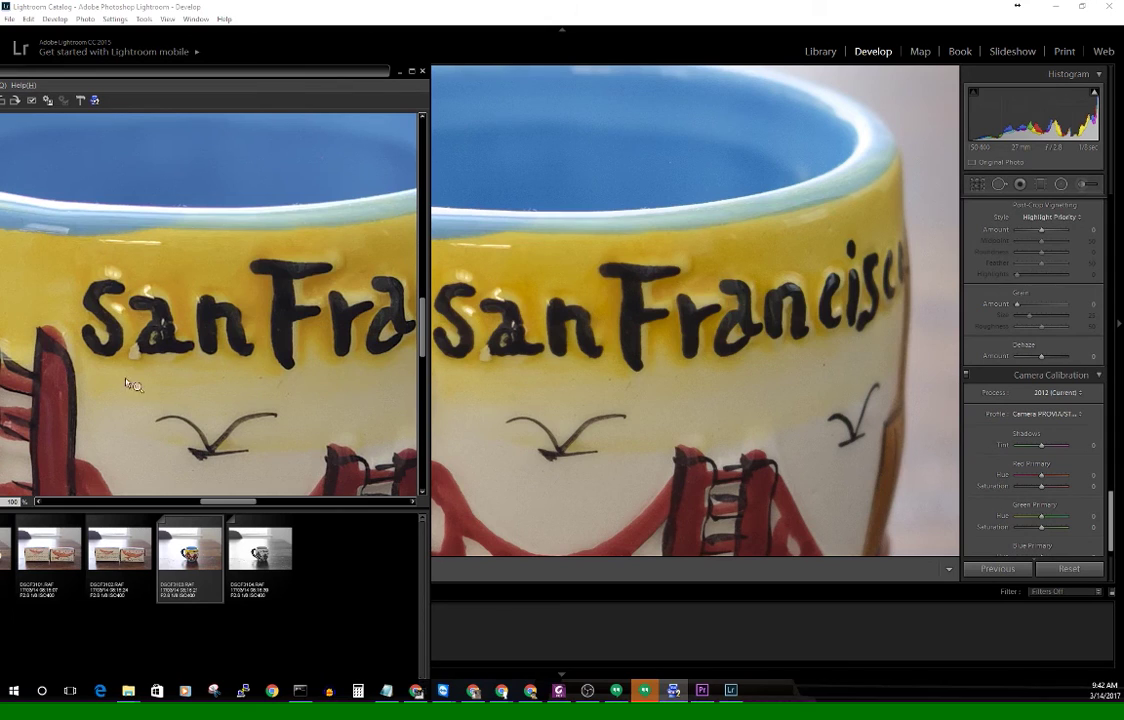